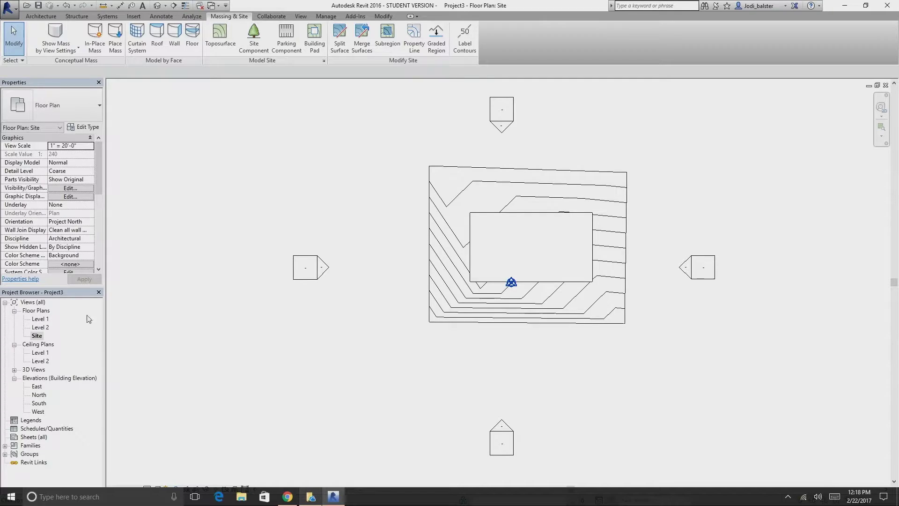
View the Level 1, Level 2 and Site floor plans in turn to compare where the site model is displayed
double_click(42, 320)
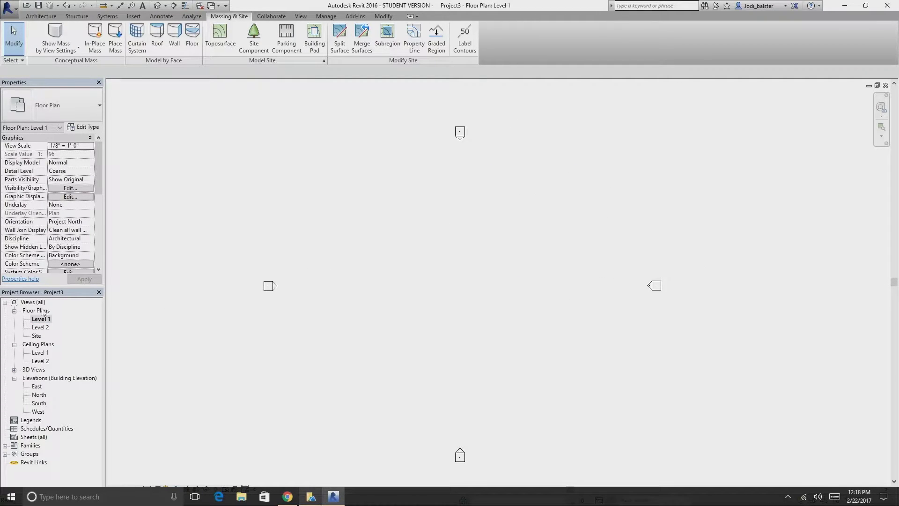
double_click(43, 328)
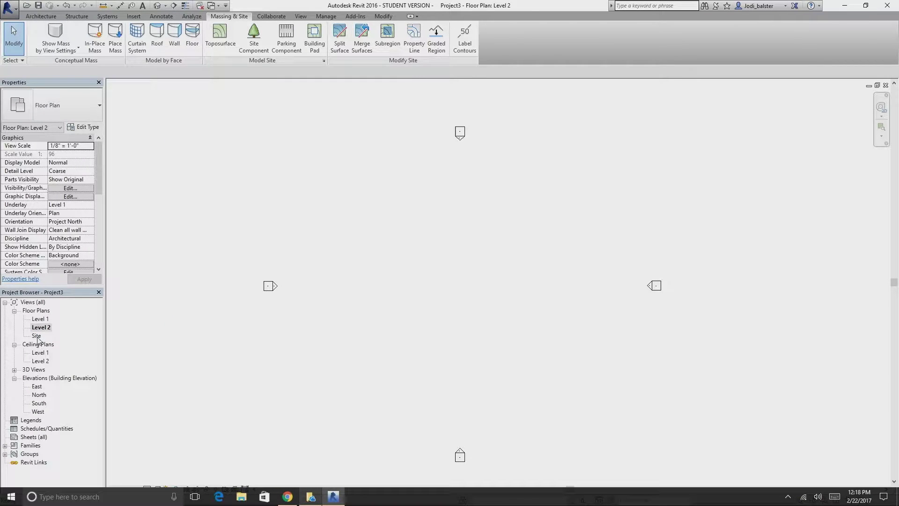
double_click(37, 337)
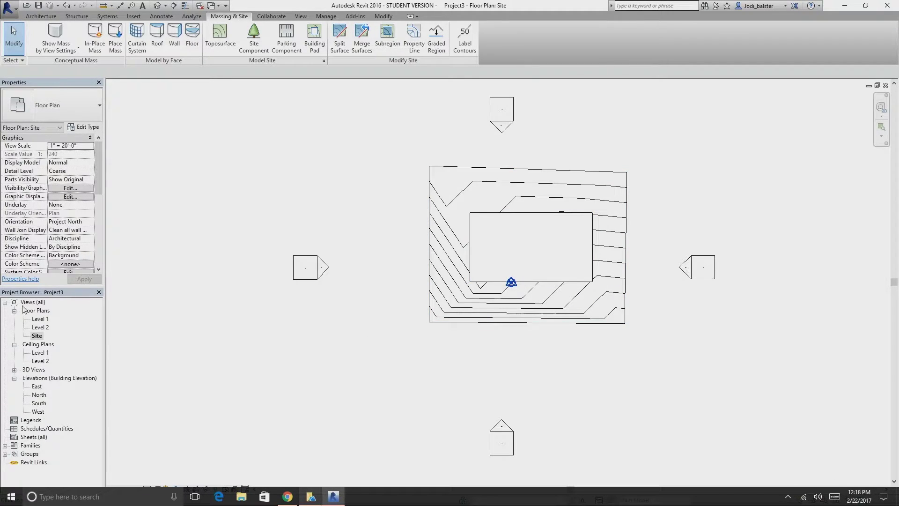
Try Level 2 as the underlay of the Level 1 floor plan, and return the underlay to None
double_click(39, 319)
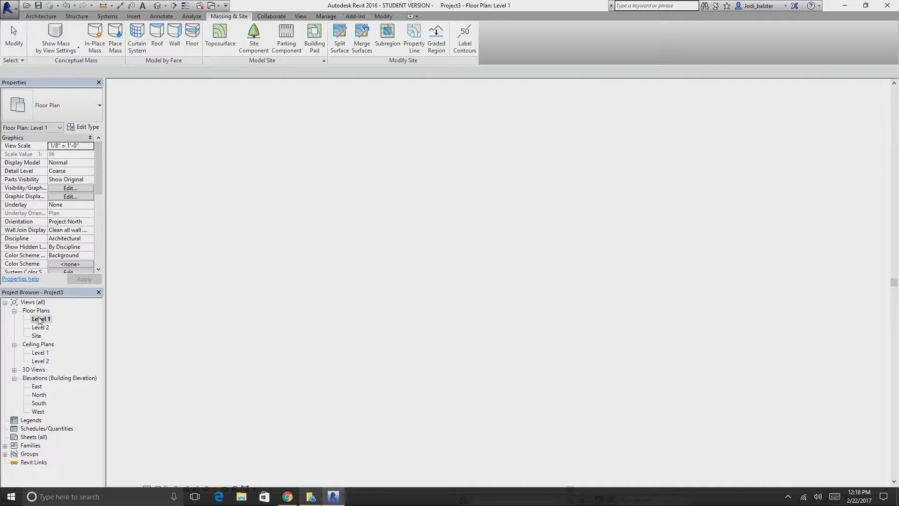
left_click(89, 204)
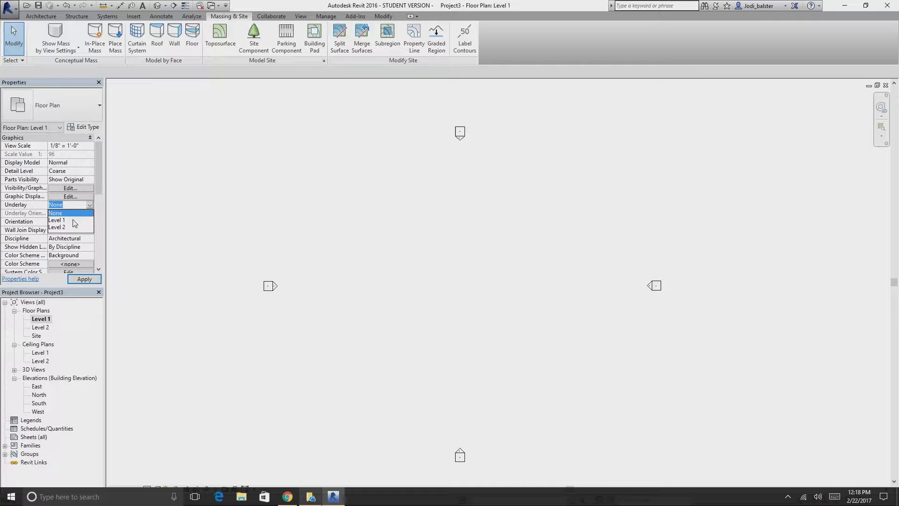
left_click(71, 227)
left_click(90, 206)
left_click(75, 213)
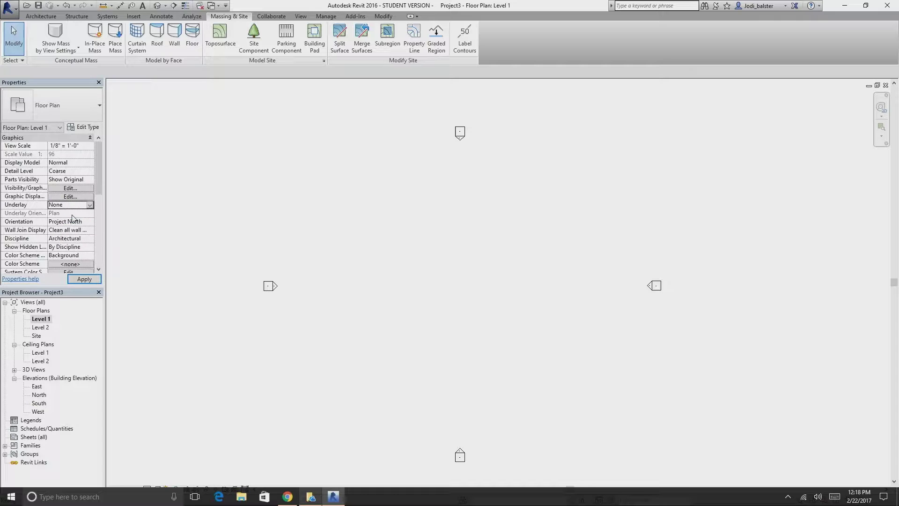
left_click(93, 279)
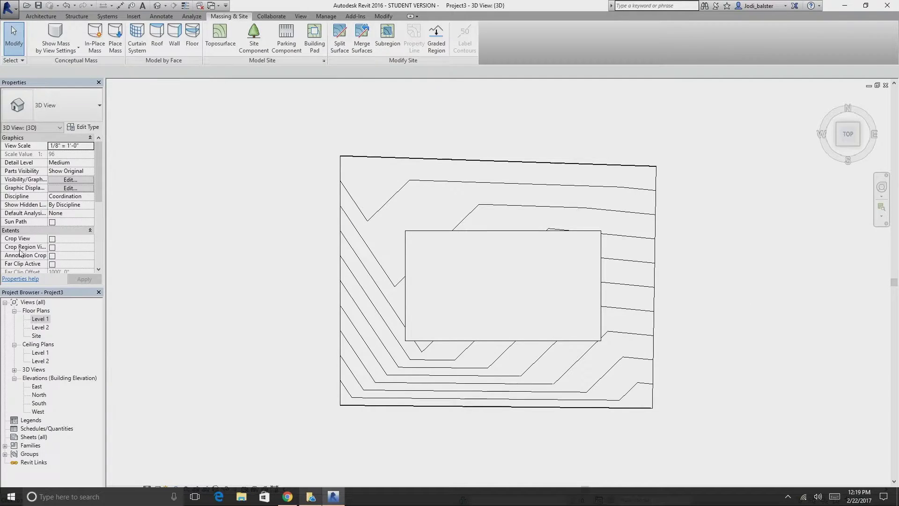
Enable the section box in the 3D view and lower its upper face to cut through the toposurface
left_click_drag(97, 177, 99, 210)
left_click(52, 222)
middle_click_drag(760, 284, 766, 339, "shift")
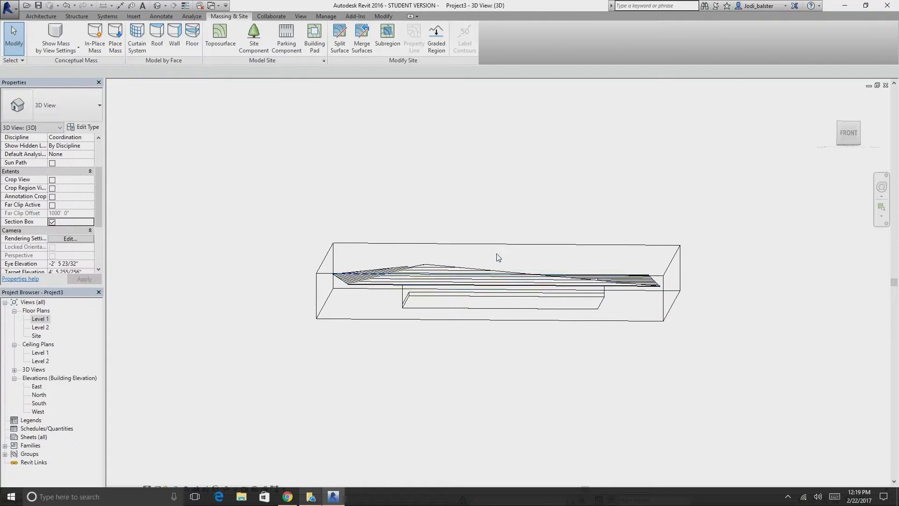
left_click(515, 244)
left_click_drag(504, 266, 506, 280)
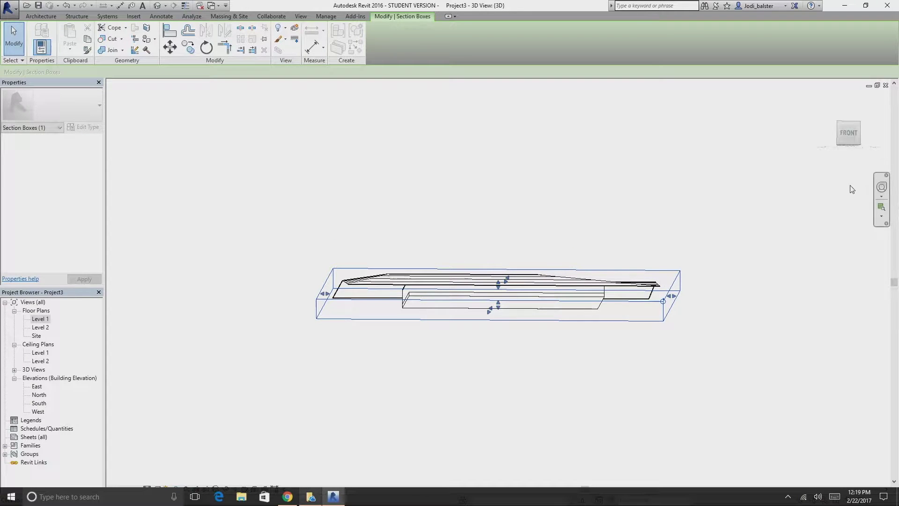
Examine the sectioned site and building pad from directly above and from a slight tilt
middle_click_drag(817, 183, 788, 379, "shift")
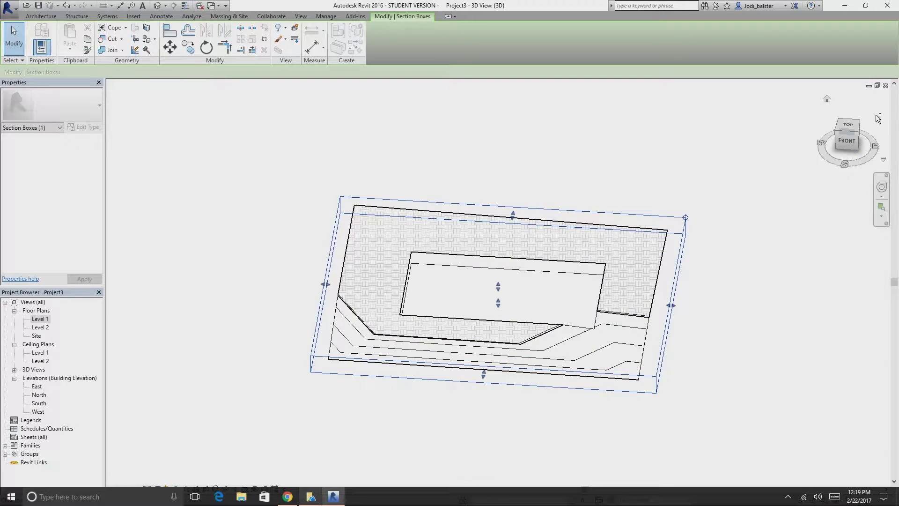
left_click(848, 127)
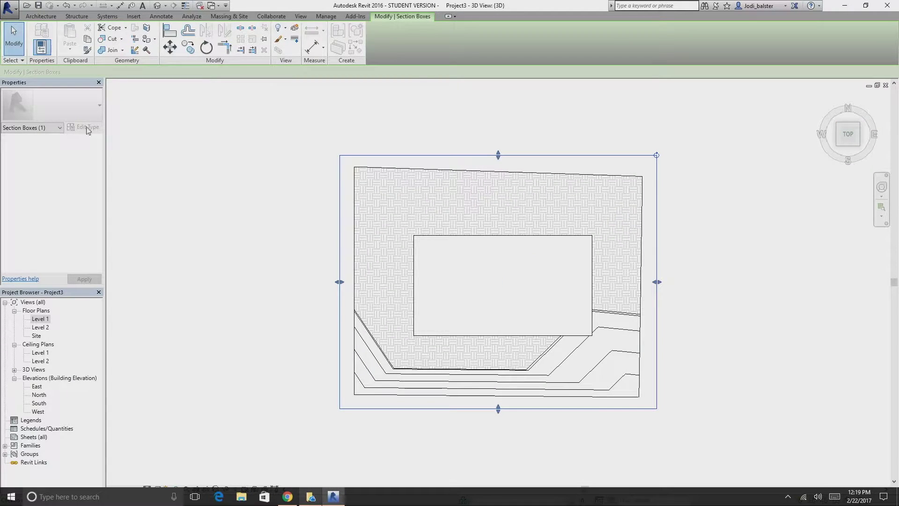
left_click(269, 222)
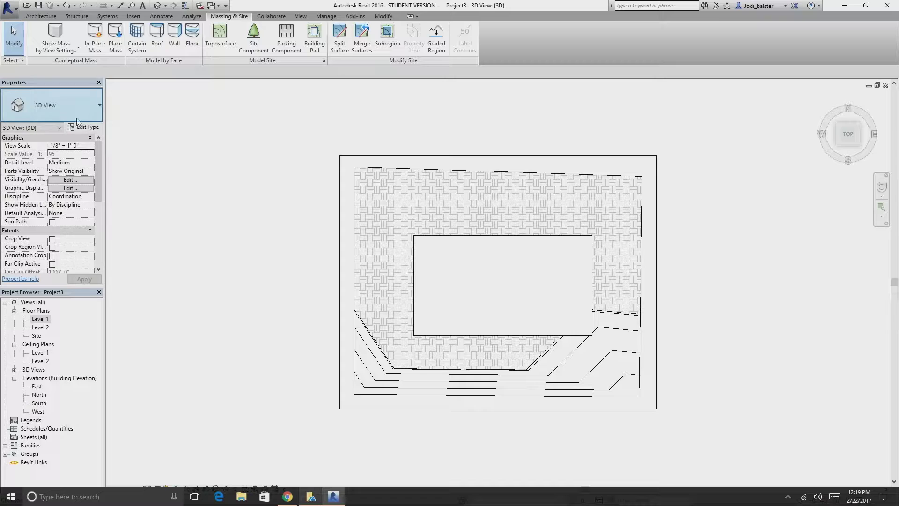
left_click_drag(99, 167, 94, 202)
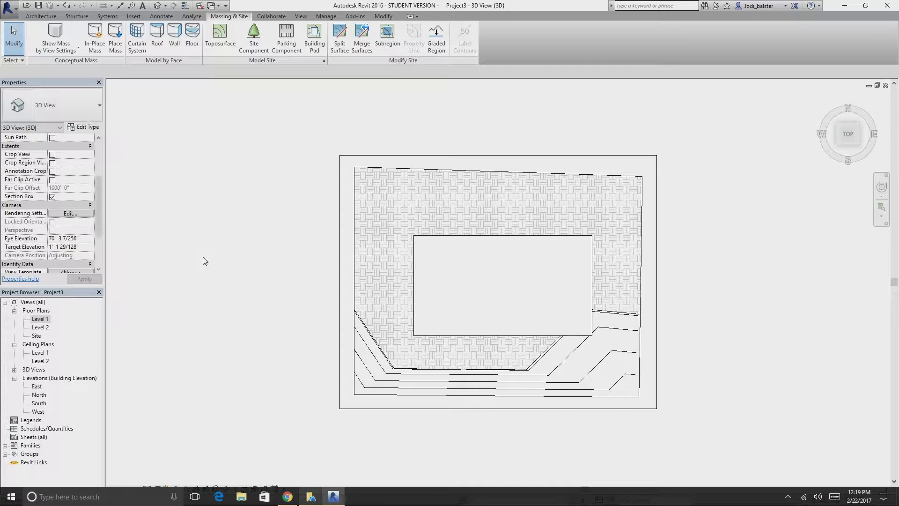
left_click(487, 160)
middle_click_drag(837, 399, 710, 282, "shift")
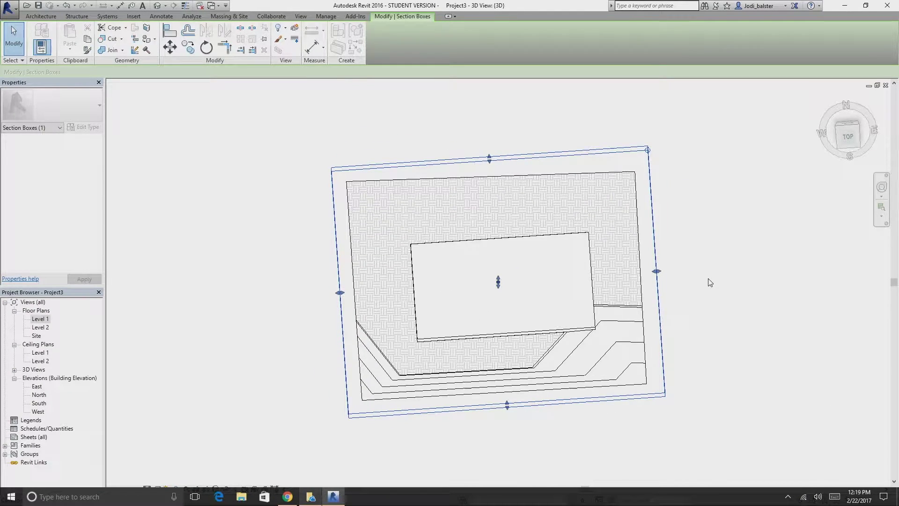
Turn off the section box in the 3D view and apply the change
left_click(198, 209)
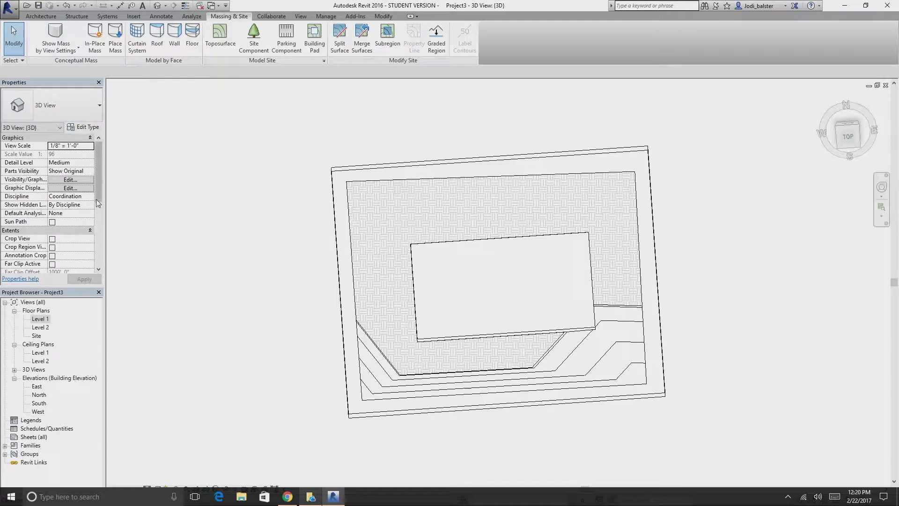
scroll(97, 203, "down", 3)
left_click(70, 213)
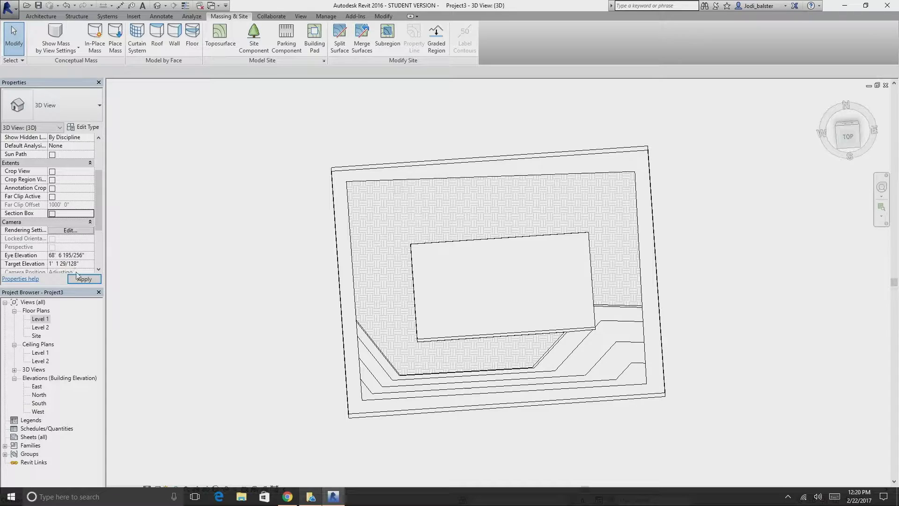
left_click(82, 279)
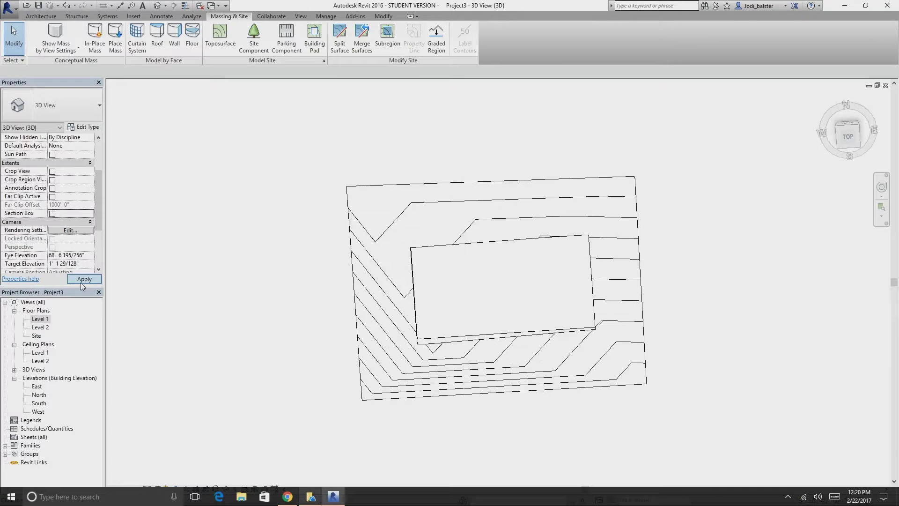
In the Site floor plan, start a Generic - 8" wall using Pick Lines with the location line at Finish Face: Interior
double_click(37, 336)
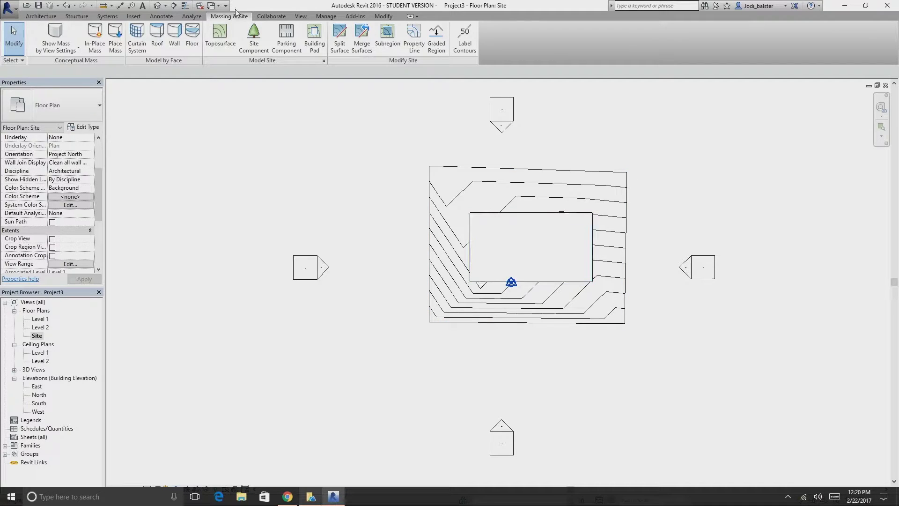
left_click(40, 16)
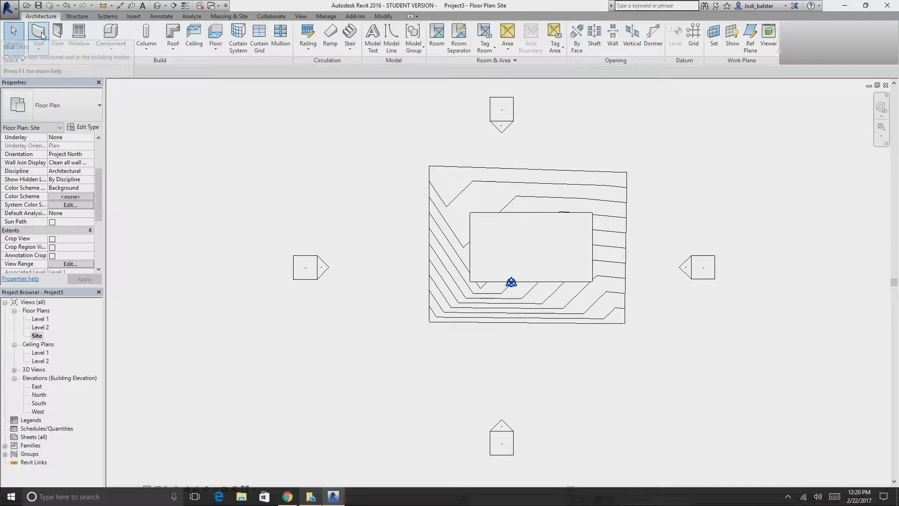
left_click(39, 35)
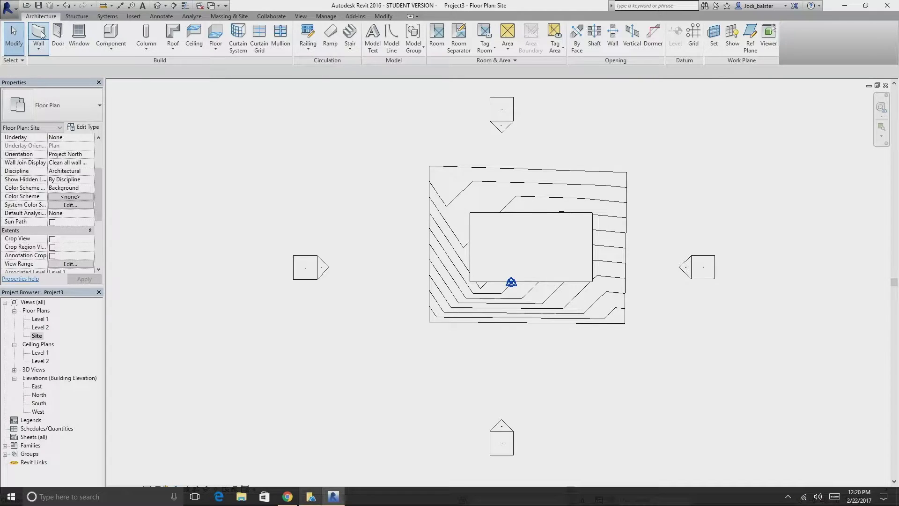
left_click(39, 34)
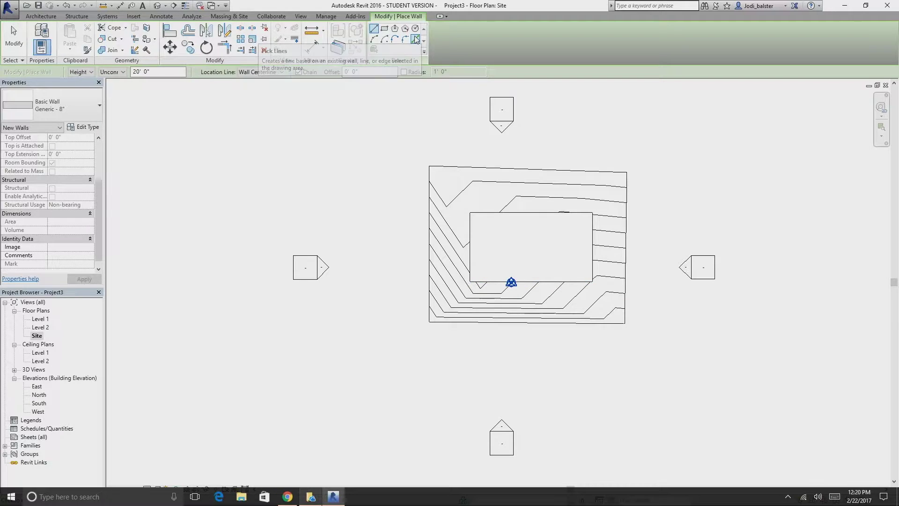
left_click(416, 39)
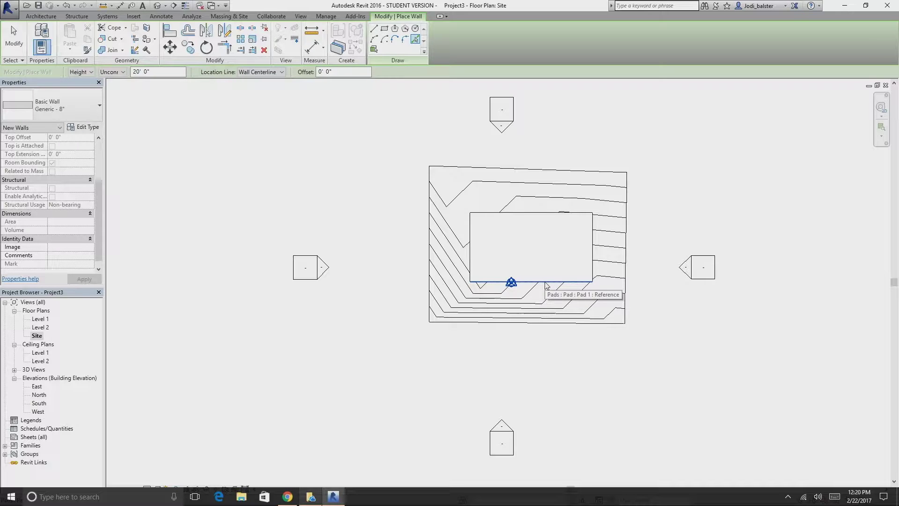
left_click(282, 73)
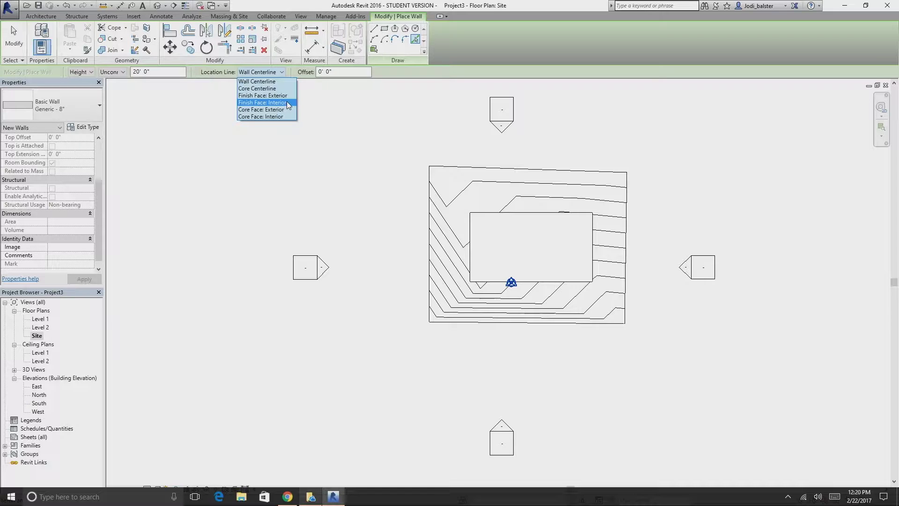
left_click(287, 102)
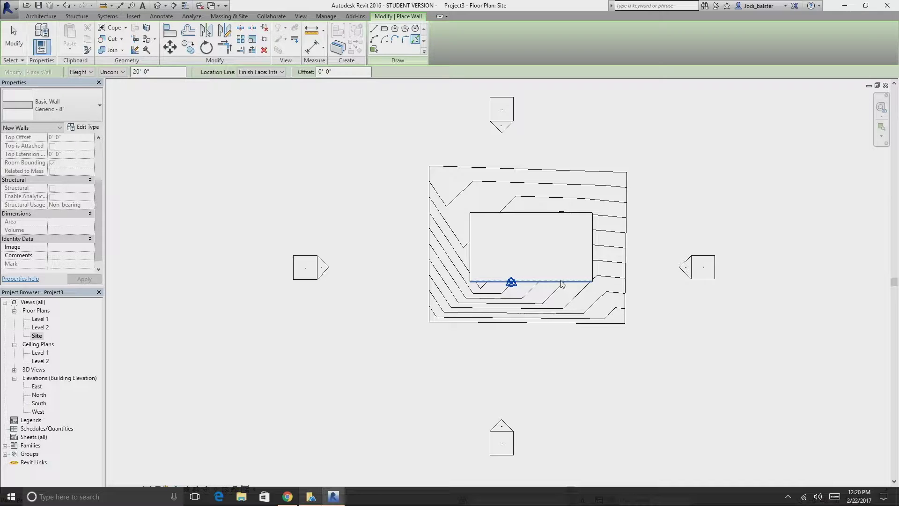
Place 20' high walls along all four edges of the building pad
scroll(562, 284, "up", 5)
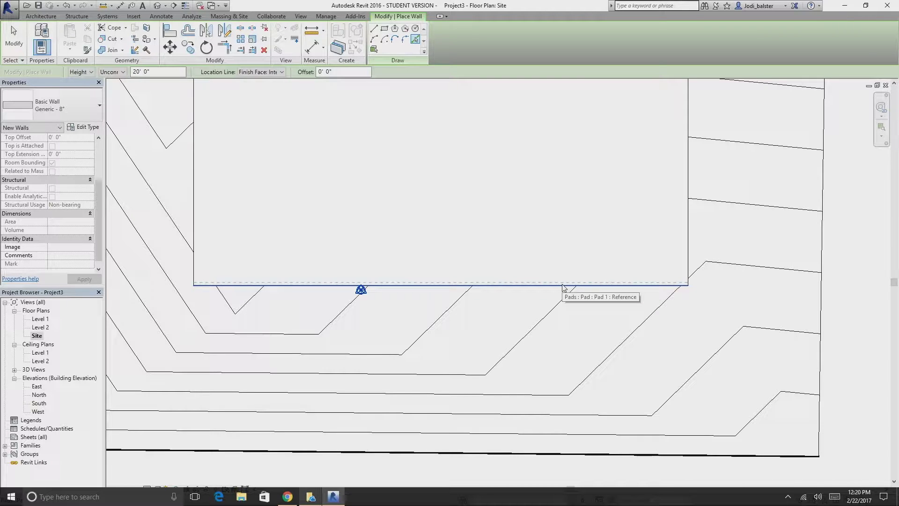
left_click(563, 285)
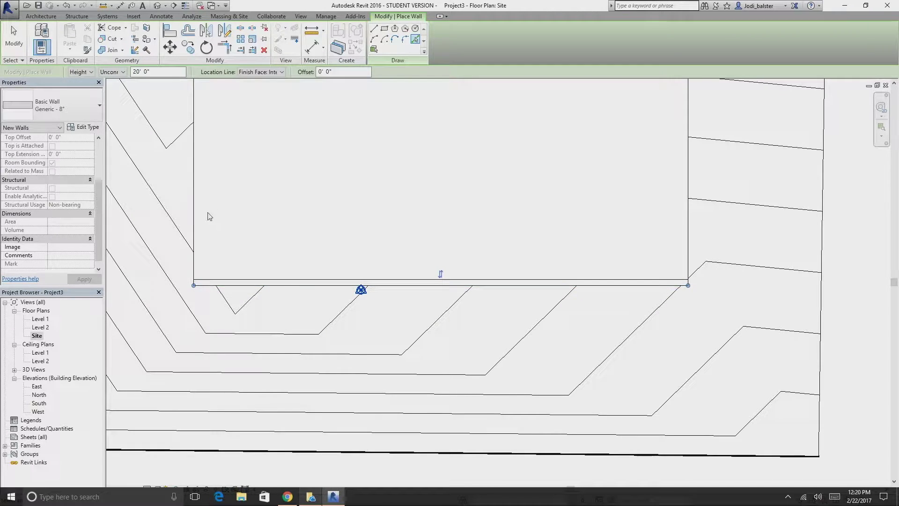
left_click(194, 217)
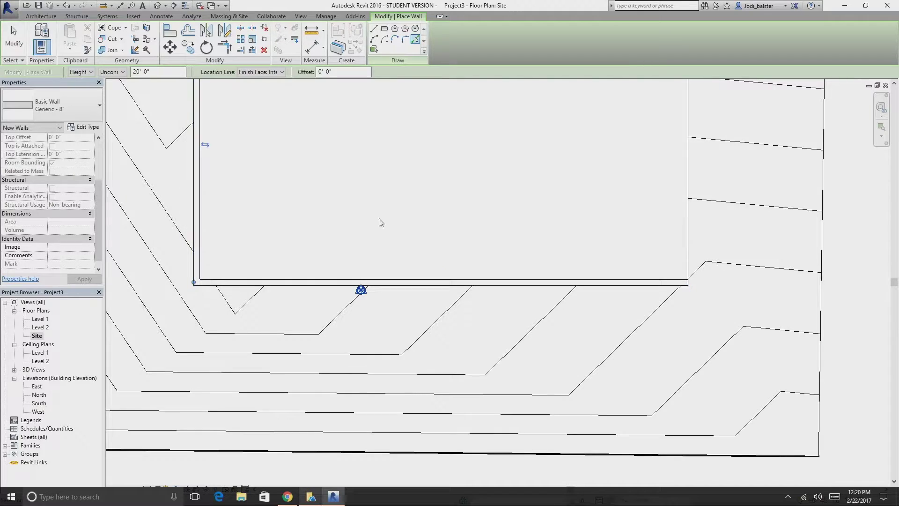
left_click(688, 232)
middle_click_drag(598, 181, 623, 331)
left_click(579, 206)
scroll(632, 325, "down", 3)
middle_click_drag(642, 327, 561, 268)
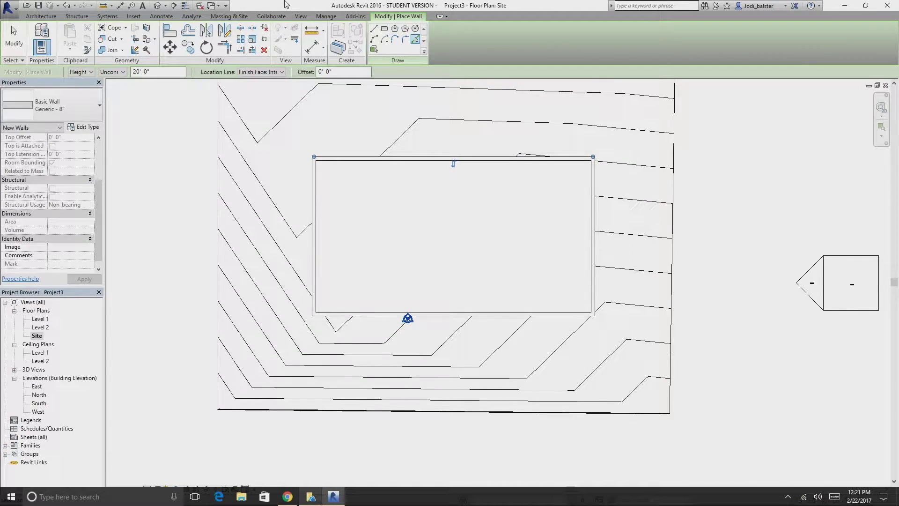
Inspect the new walls in the 3D view from above and from the side against the sloping site
left_click(157, 6)
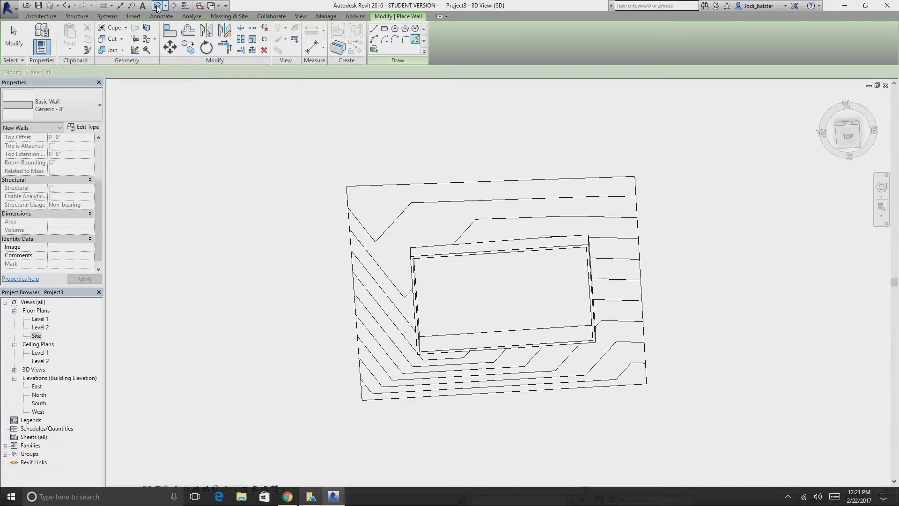
middle_click_drag(609, 262, 515, 306, "shift")
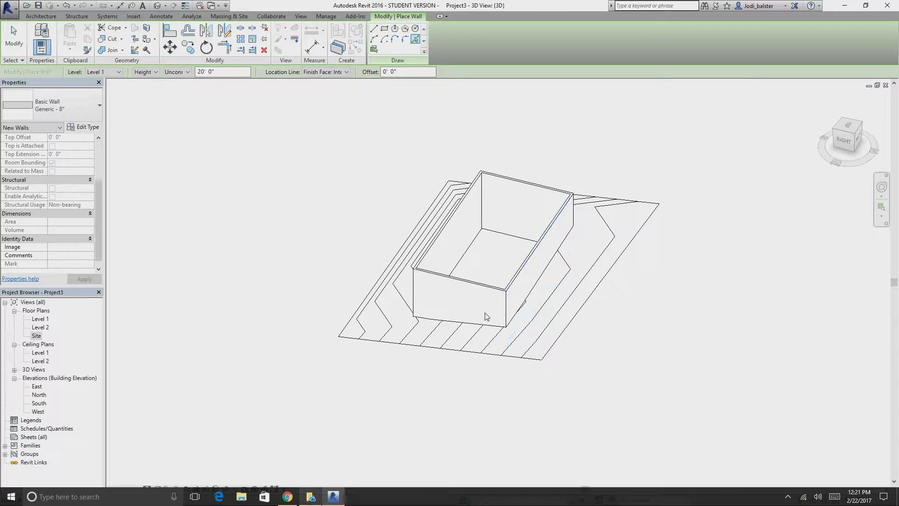
left_click(505, 352)
middle_click_drag(538, 381, 518, 172)
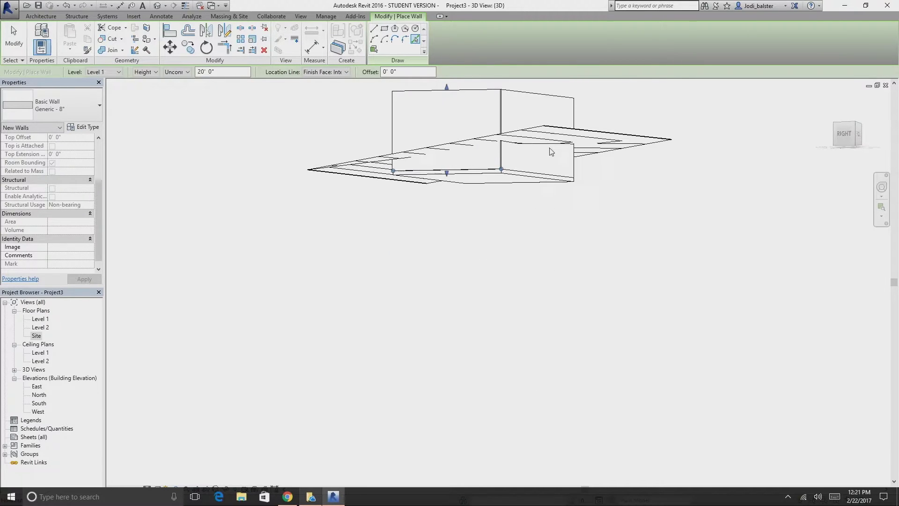
Try to pick the pad's lower edges for more walls in the 3D view, and exit the Wall tool
left_click(500, 175)
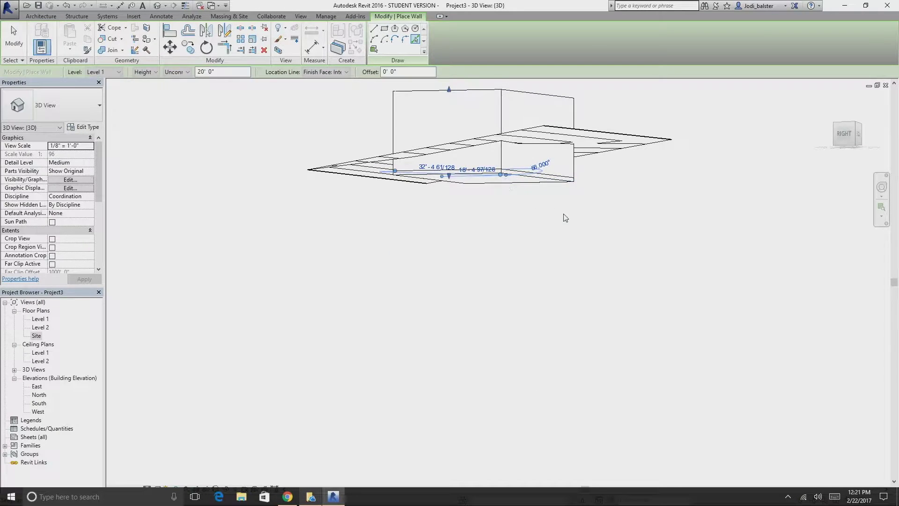
left_click(531, 175)
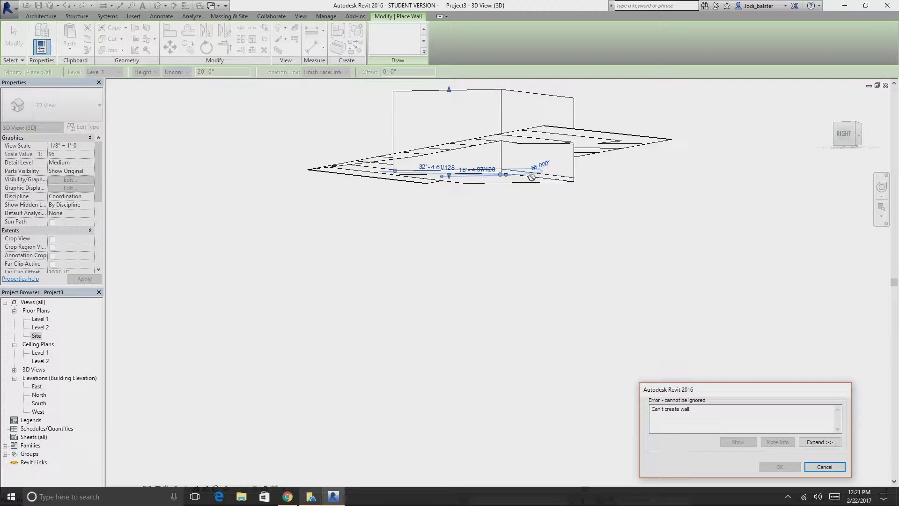
left_click(829, 468)
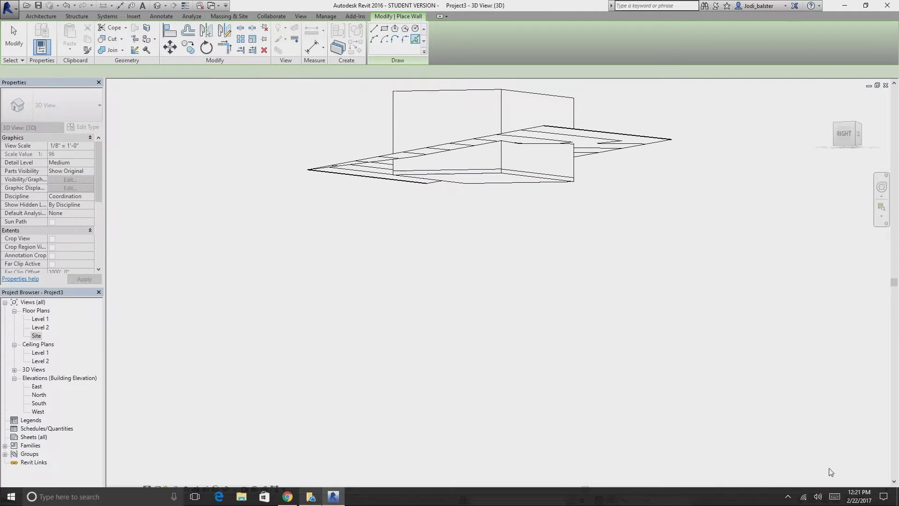
left_click(14, 38)
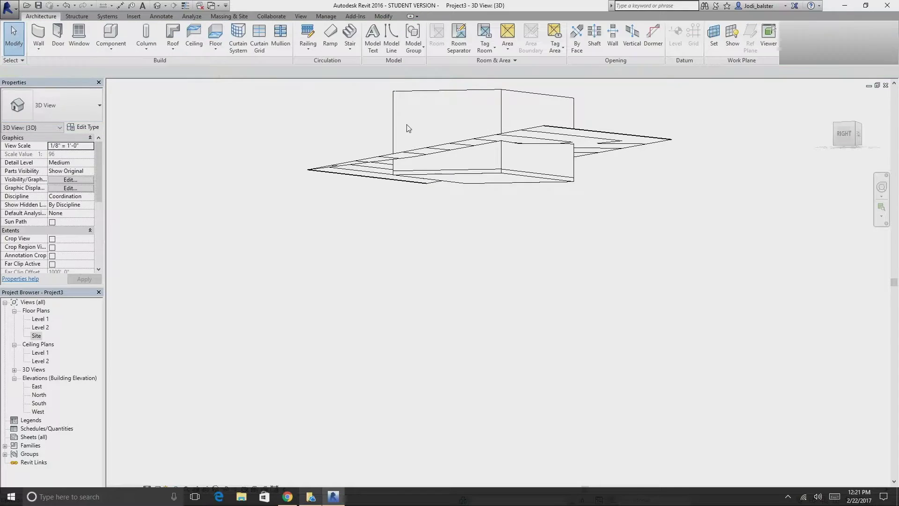
Check which elements form the building's base in the low 3D side view by selecting the pad-area topography and the pad
left_click(504, 181)
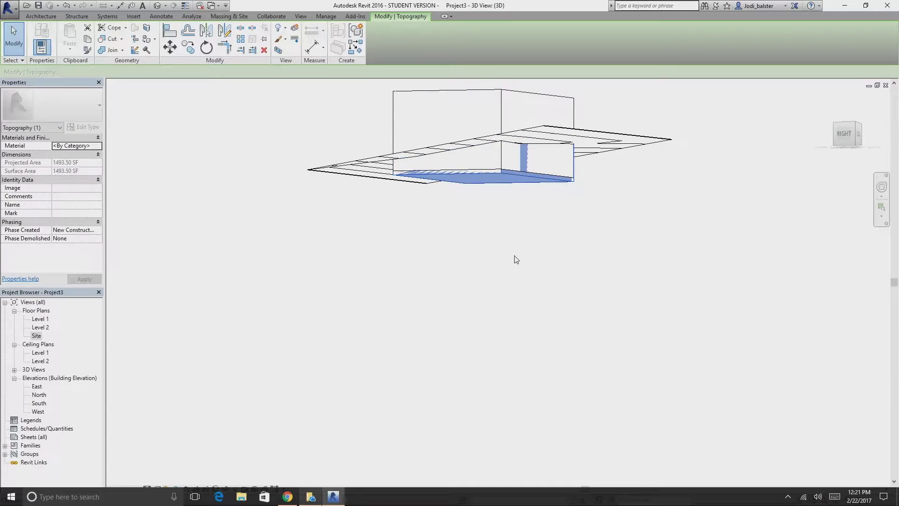
left_click(514, 257)
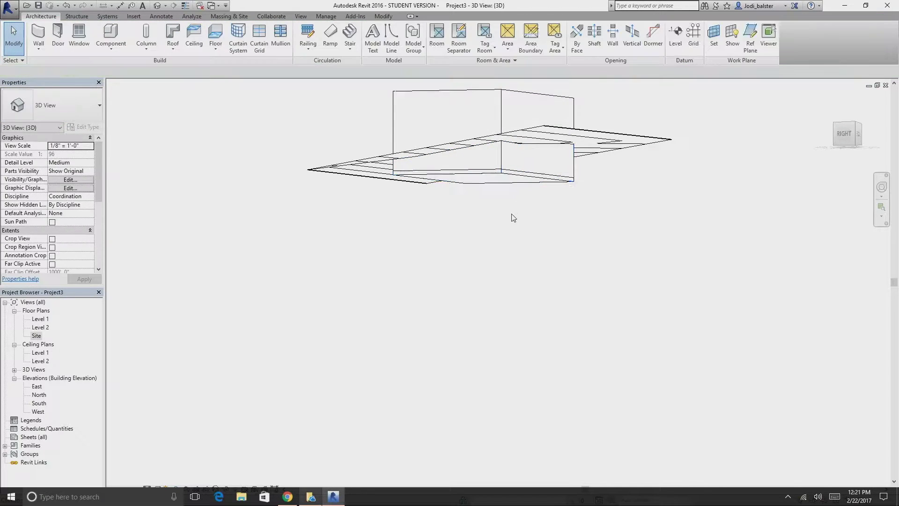
left_click(501, 174)
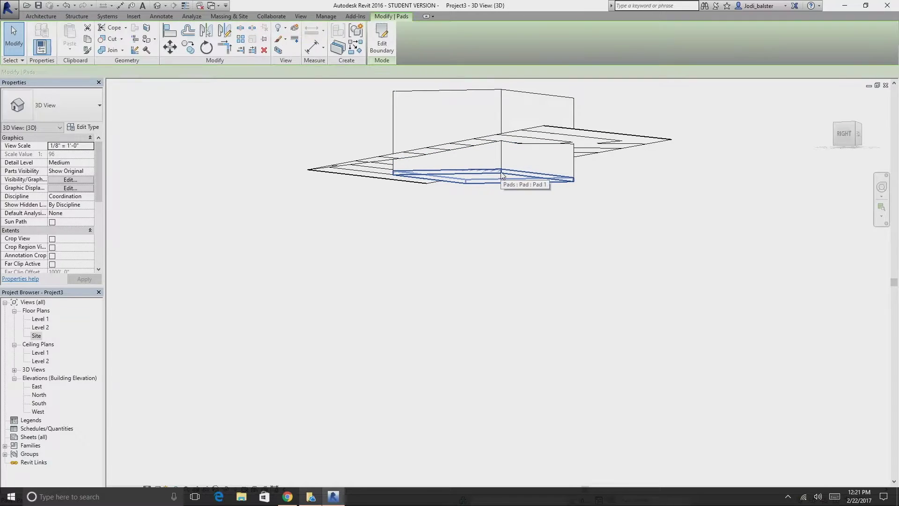
left_click(537, 242)
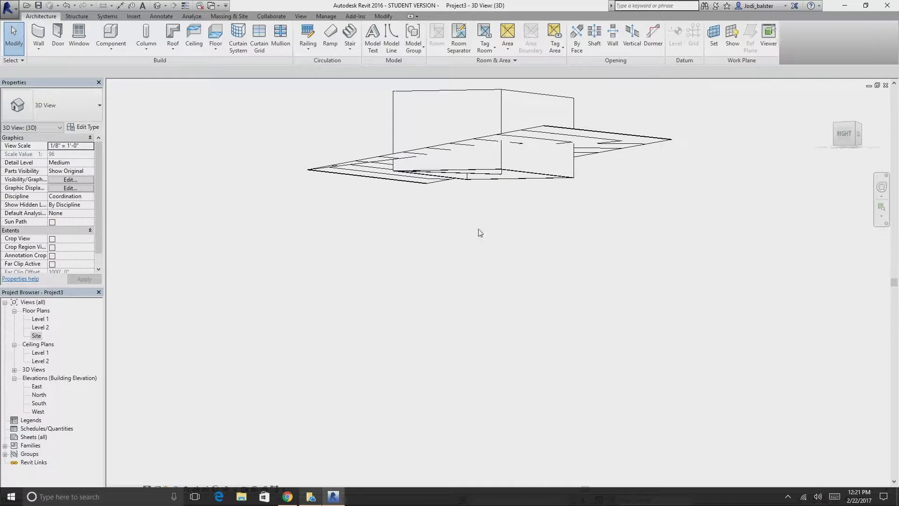
Delete the stray diagonal wall that runs from the building's corner into its interior in the 3D view
middle_click_drag(430, 226, 465, 358, "shift")
left_click(420, 276)
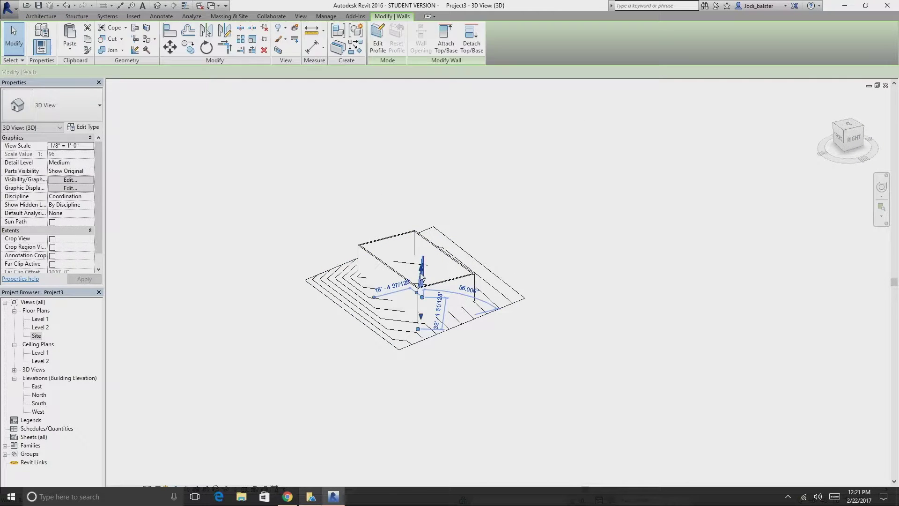
key("Escape")
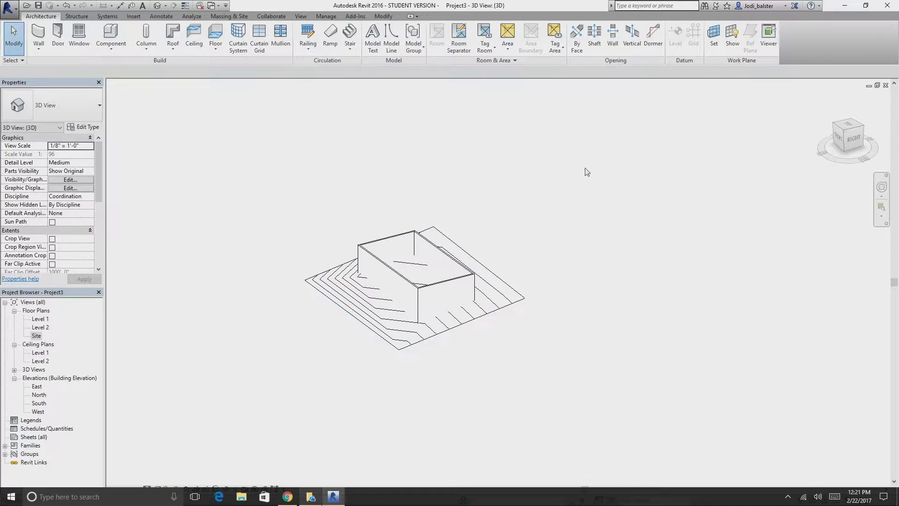
middle_click_drag(615, 223, 523, 338, "shift")
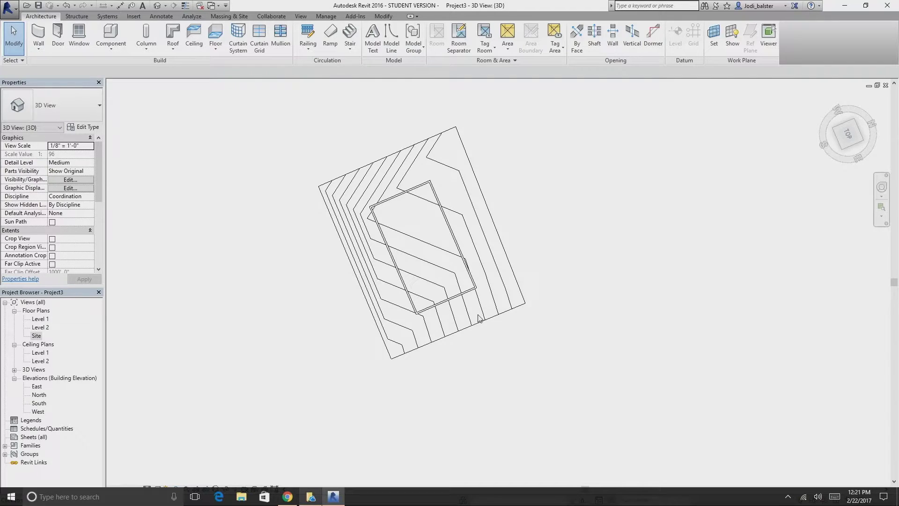
scroll(200, 401, "down", 1)
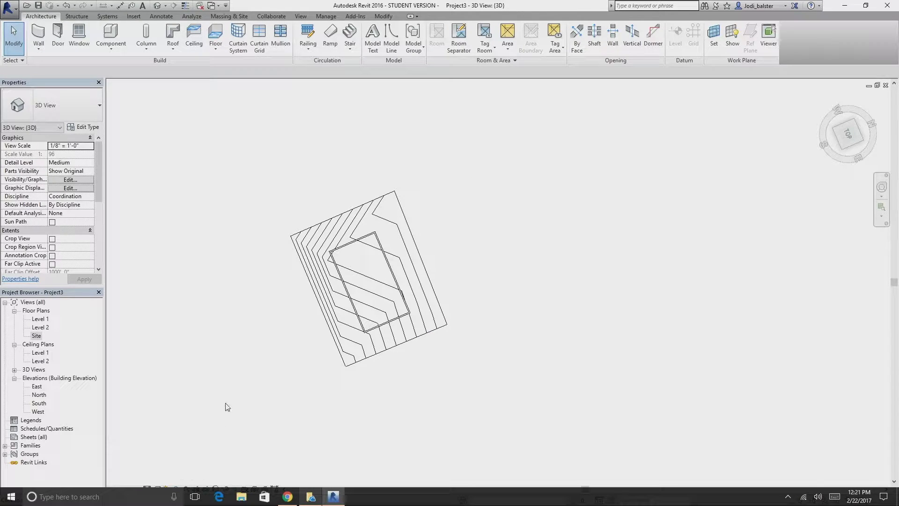
scroll(228, 400, "up", 1)
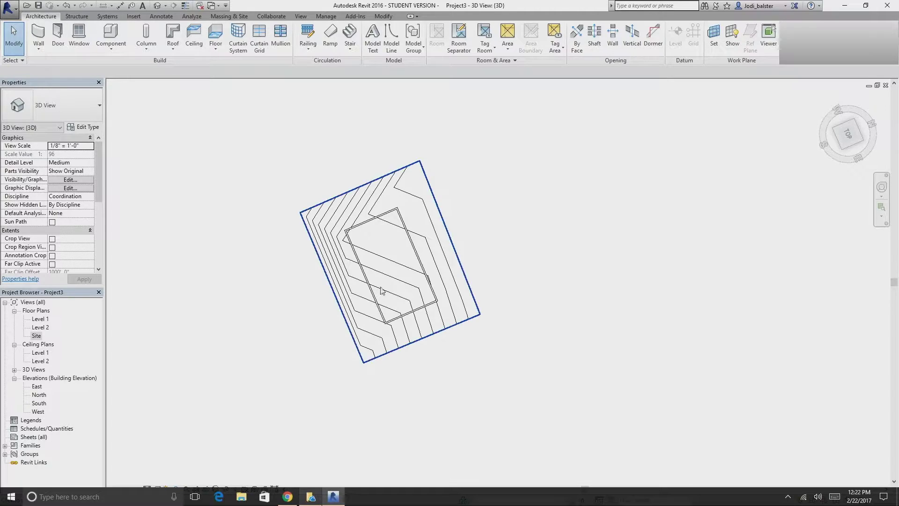
scroll(474, 275, "up", 1)
scroll(597, 335, "up", 2)
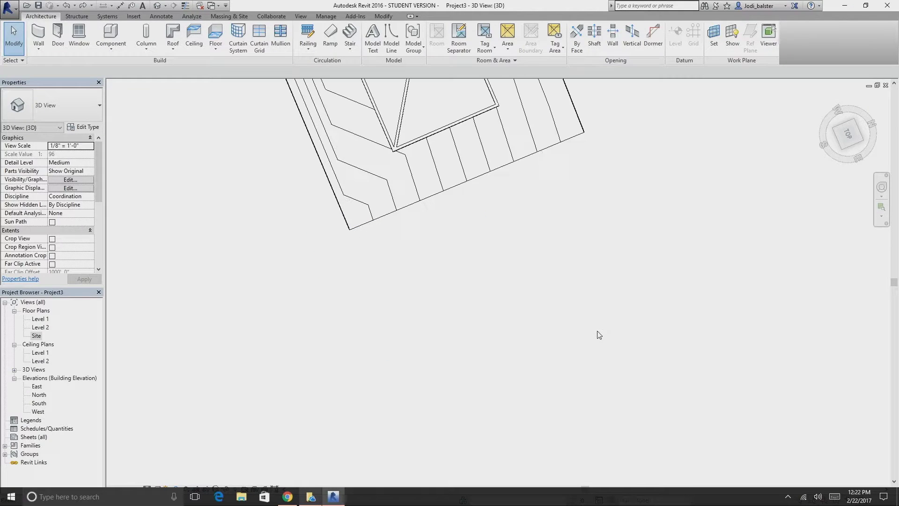
middle_click_drag(468, 271, 495, 448)
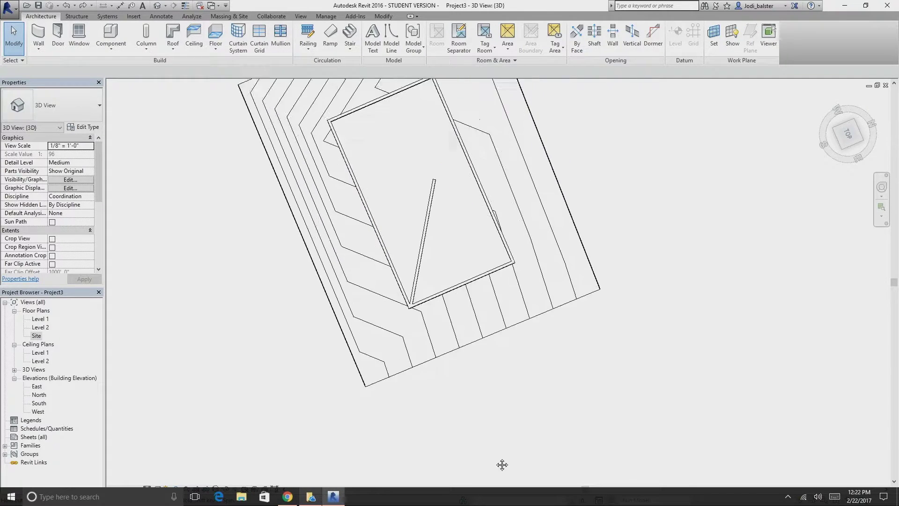
left_click(415, 265)
key("Delete")
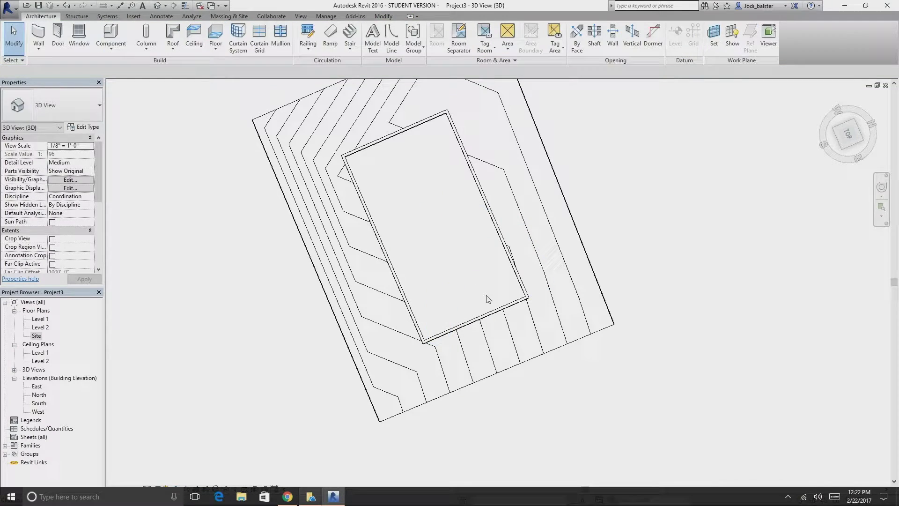
Open the building pad's boundary for editing and switch to the Site floor plan
middle_click_drag(564, 356, 479, 392, "shift")
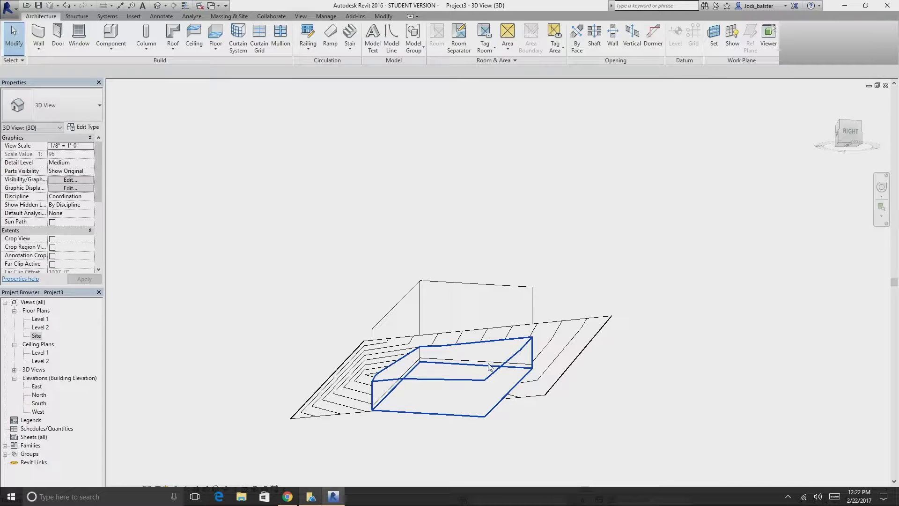
left_click(489, 370)
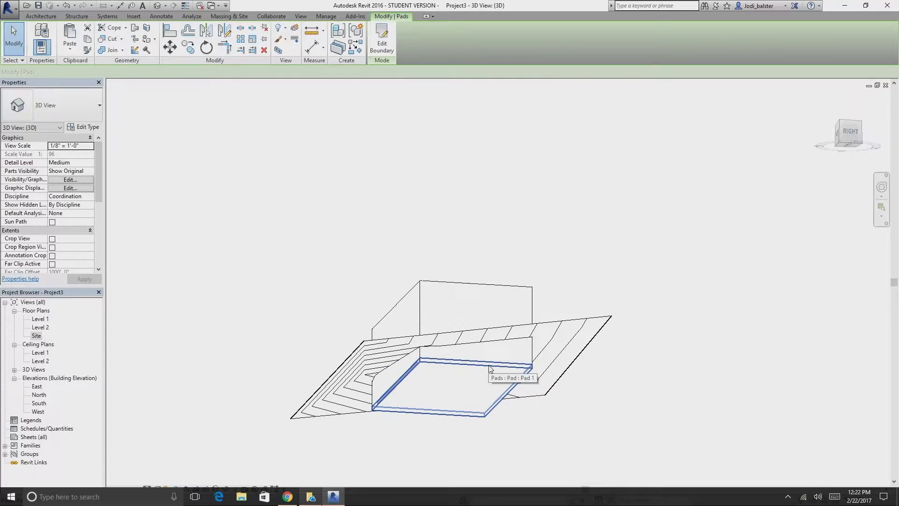
left_click(382, 42)
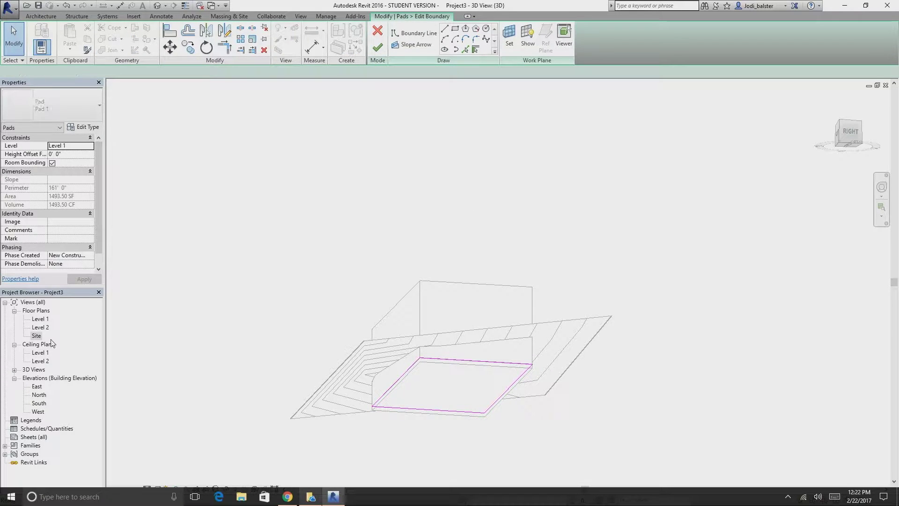
double_click(37, 336)
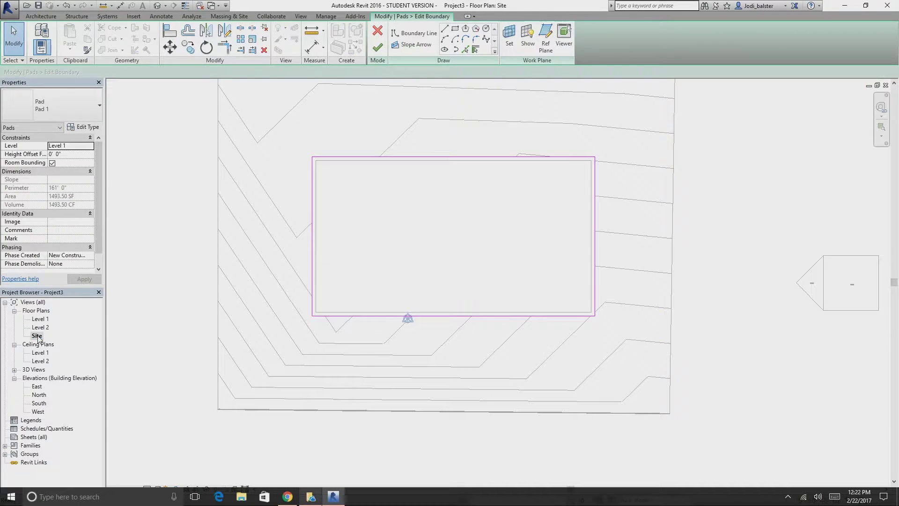
Try moving the entire rectangular pad boundary sketch diagonally northeast, away from the walls
left_click(560, 157)
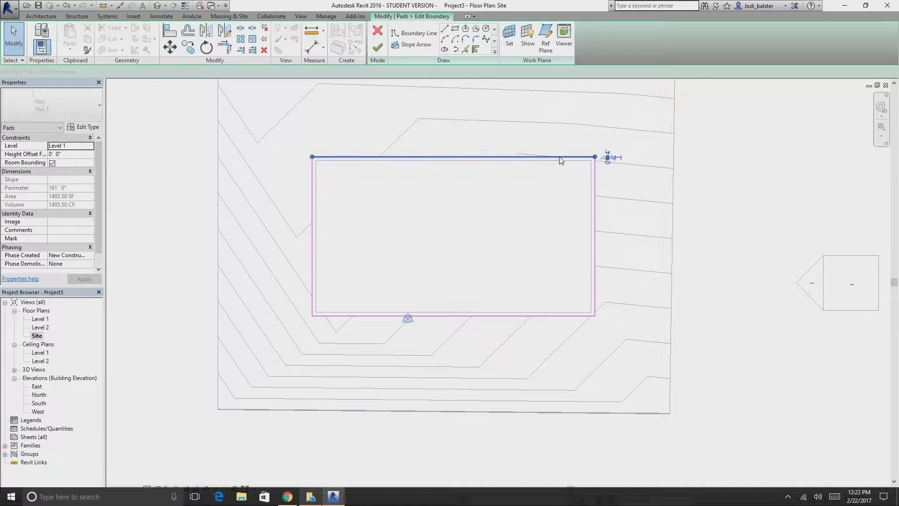
mouse_move(291, 129)
left_mouse_down()
mouse_move(501, 349)
mouse_move(612, 338)
mouse_move(589, 329)
left_mouse_up()
left_click_drag(592, 277, 652, 222)
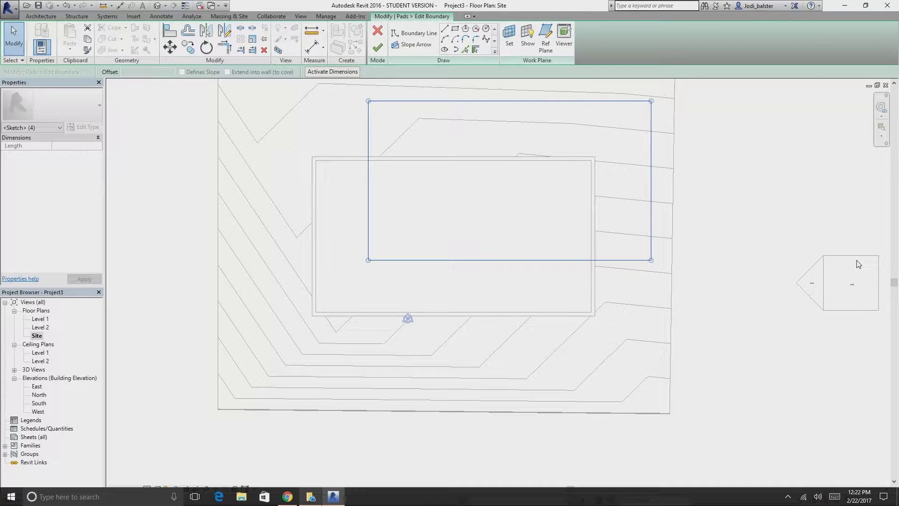
Discard the pad boundary edits and clear the pad selection
left_click(379, 31)
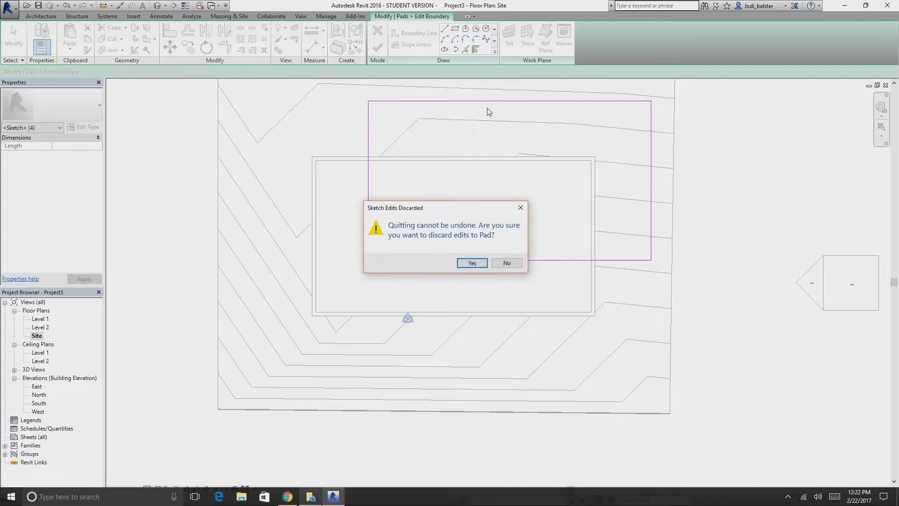
left_click(472, 263)
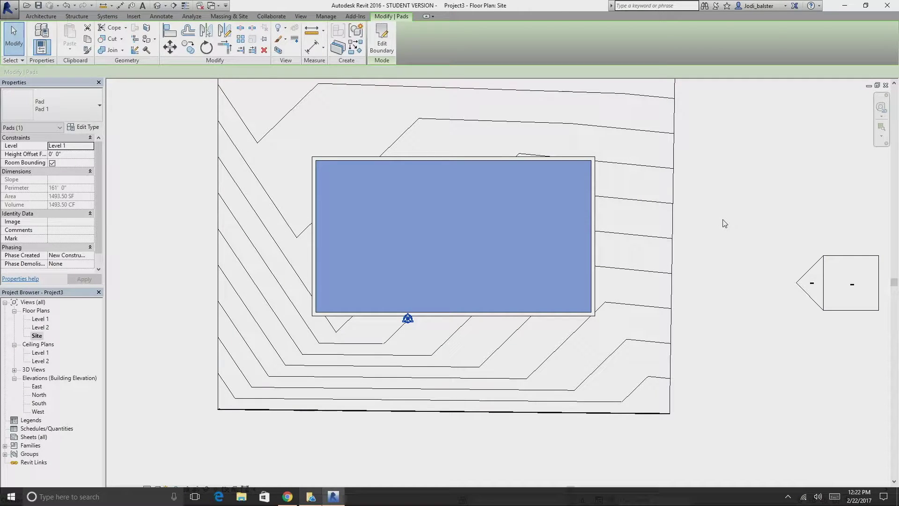
key("Escape")
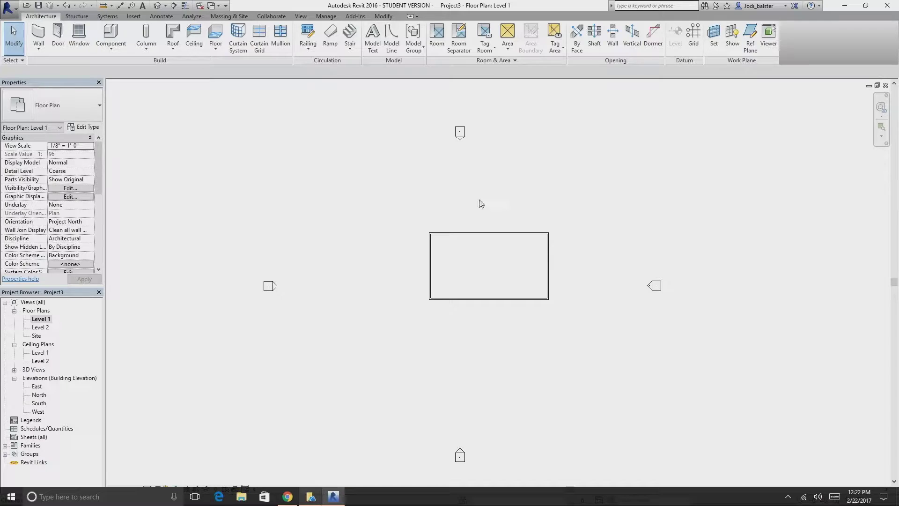
Compare the Level 2 floor plan with Level 1, ending on Level 1, and dismiss the save reminder without saving
double_click(40, 328)
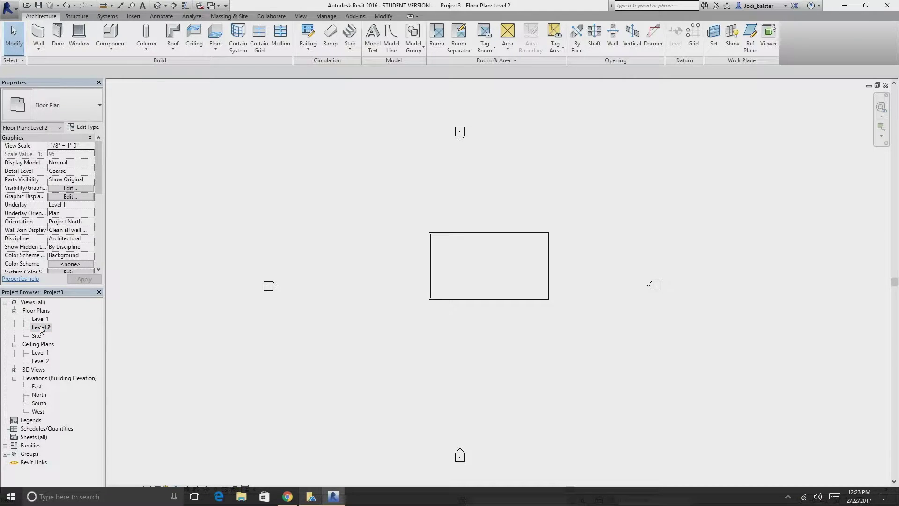
double_click(40, 319)
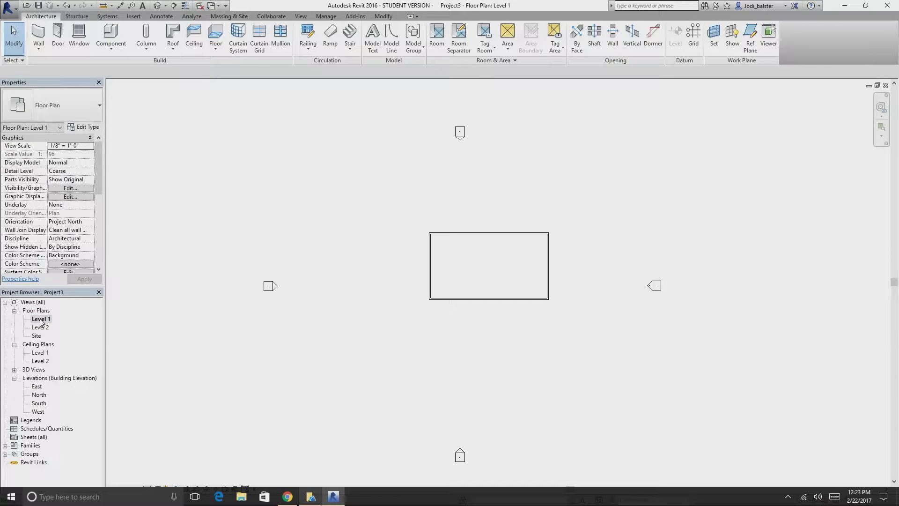
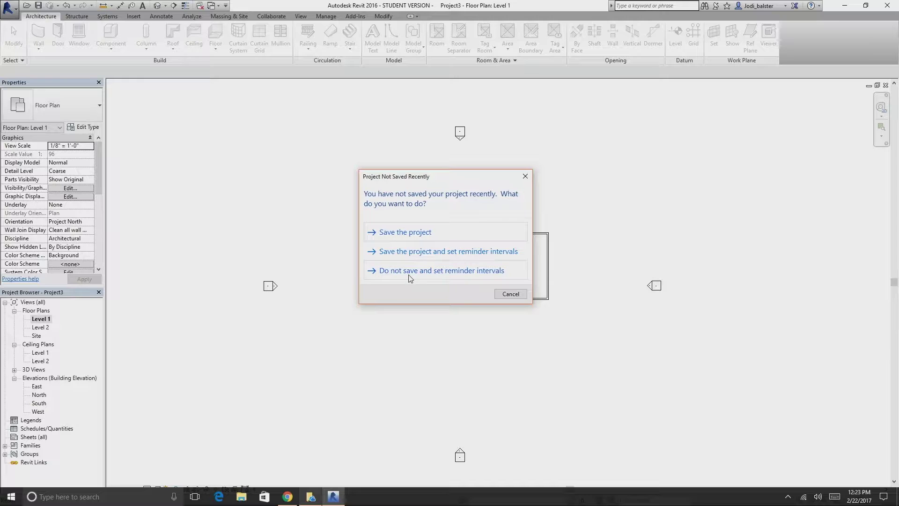
left_click(408, 277)
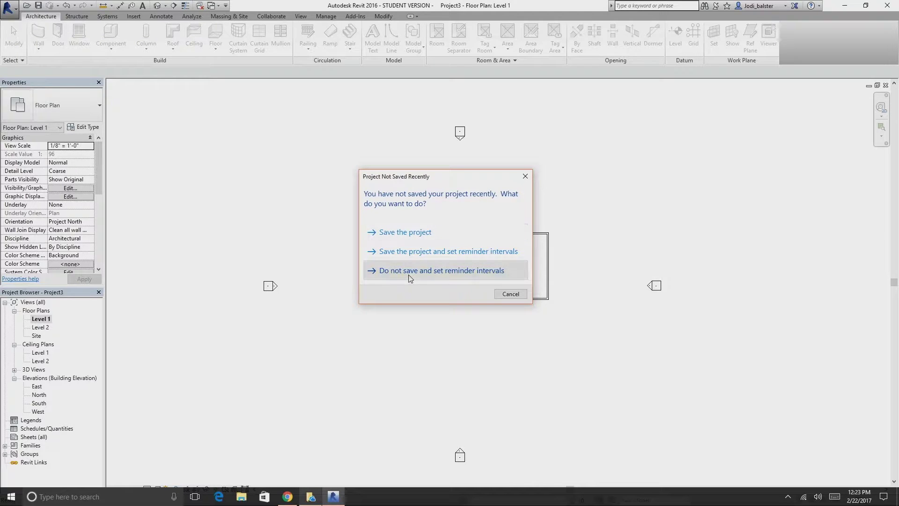
left_click(534, 380)
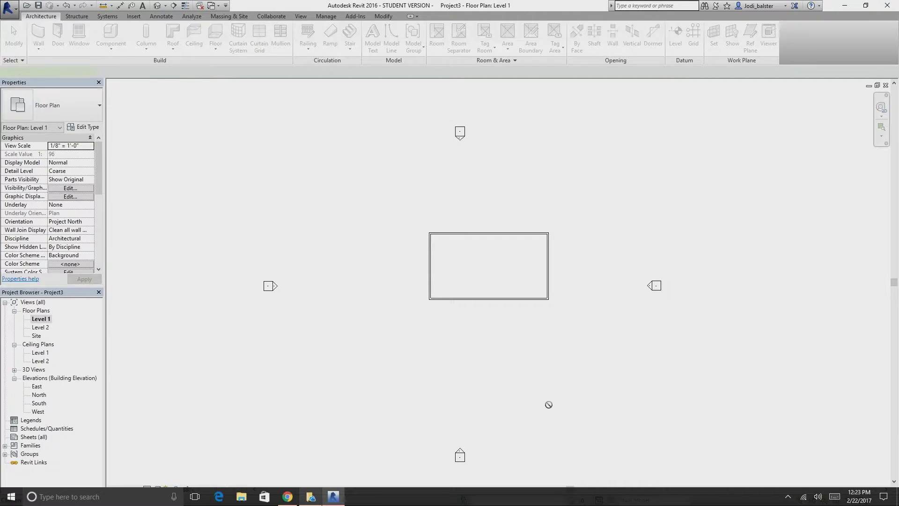
Place a Single-Flush 36" x 84" door in the south wall, about 13'-6" from its west end
key("d")
key("r")
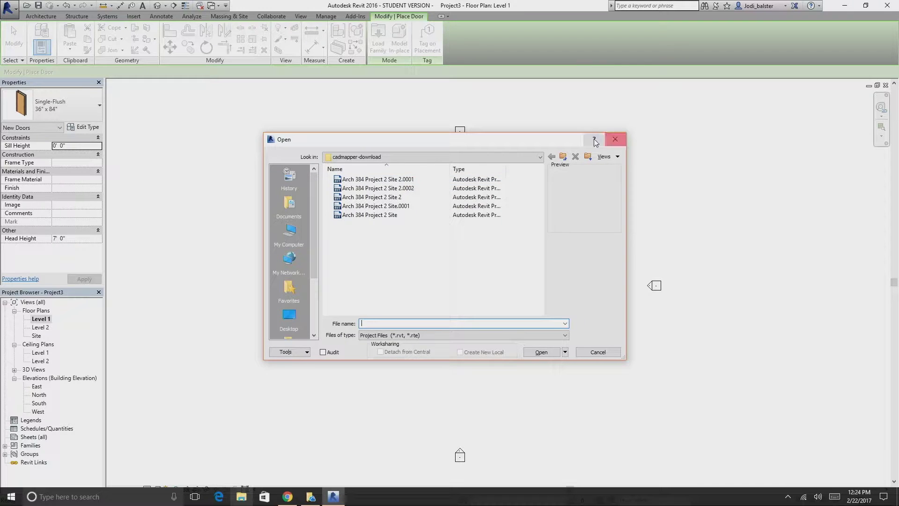
left_click(616, 139)
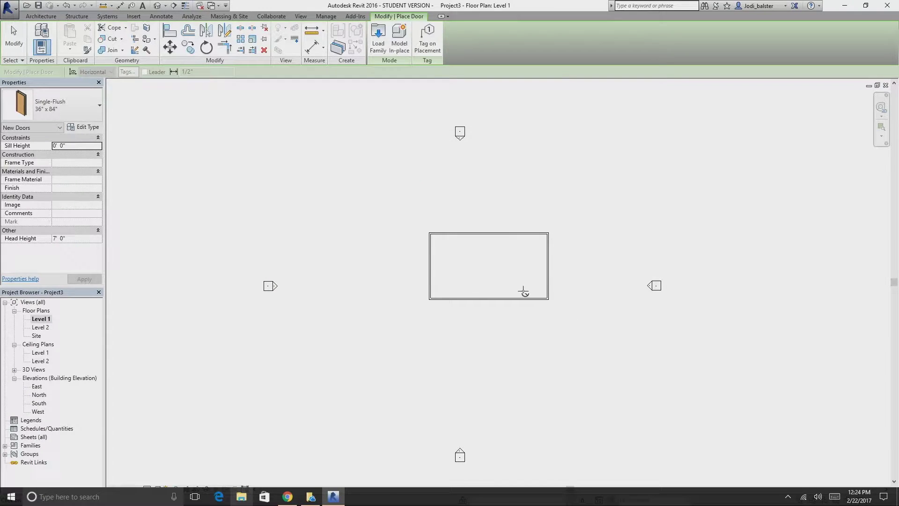
left_click(462, 303)
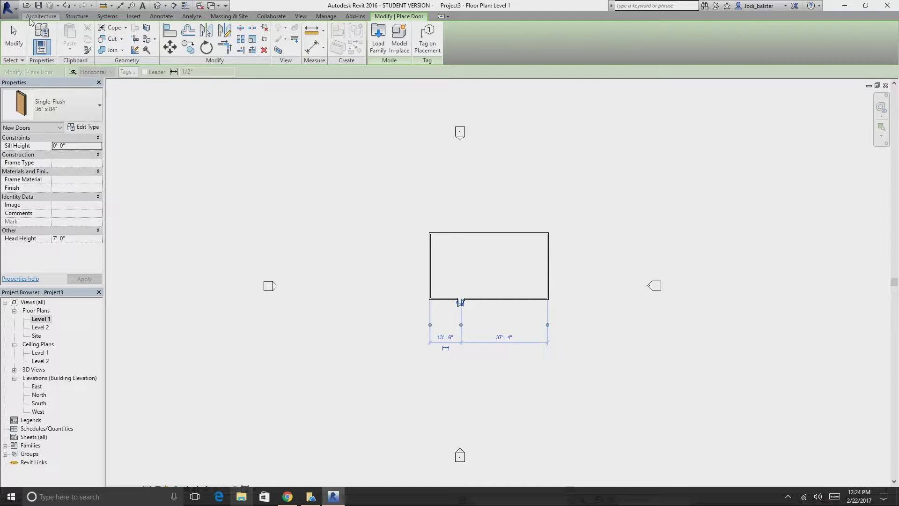
Place two Fixed 36" x 48" windows in the south wall east of the door, the outer one about 9'-0" from the east end
left_click(31, 19)
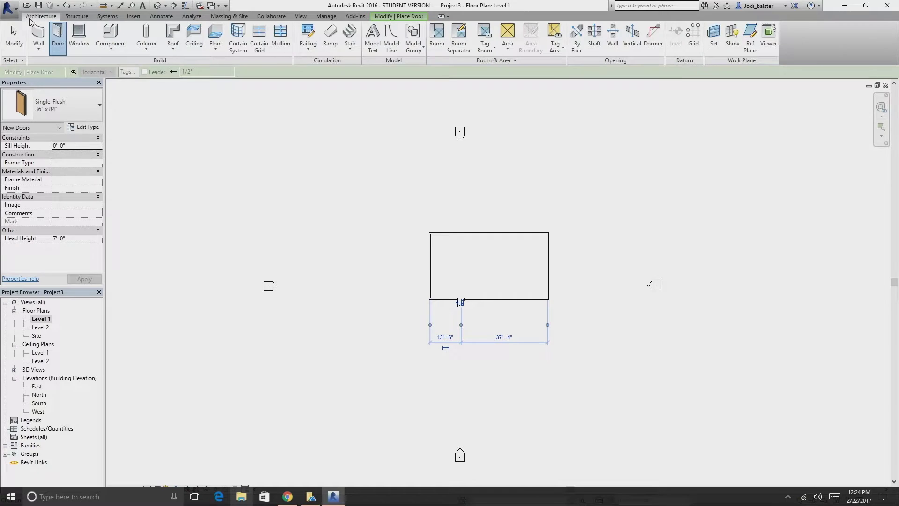
left_click(80, 37)
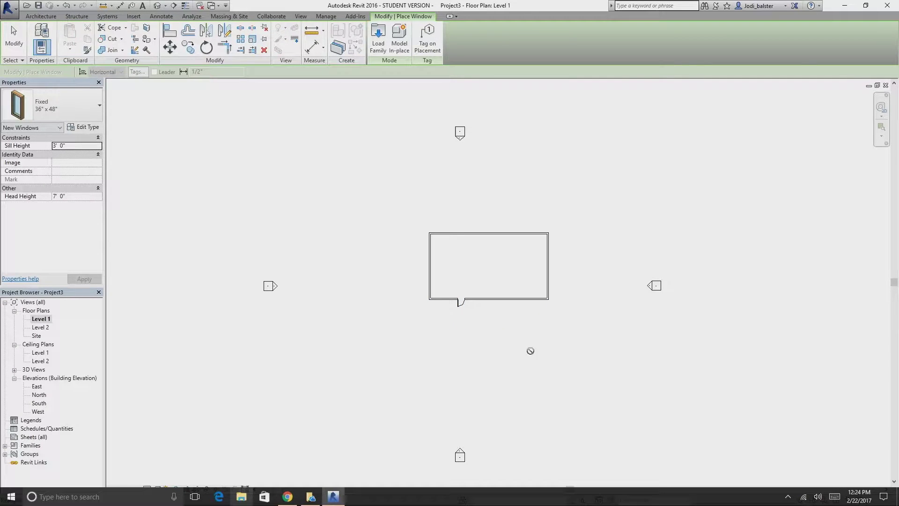
left_click(494, 300)
left_click(527, 300)
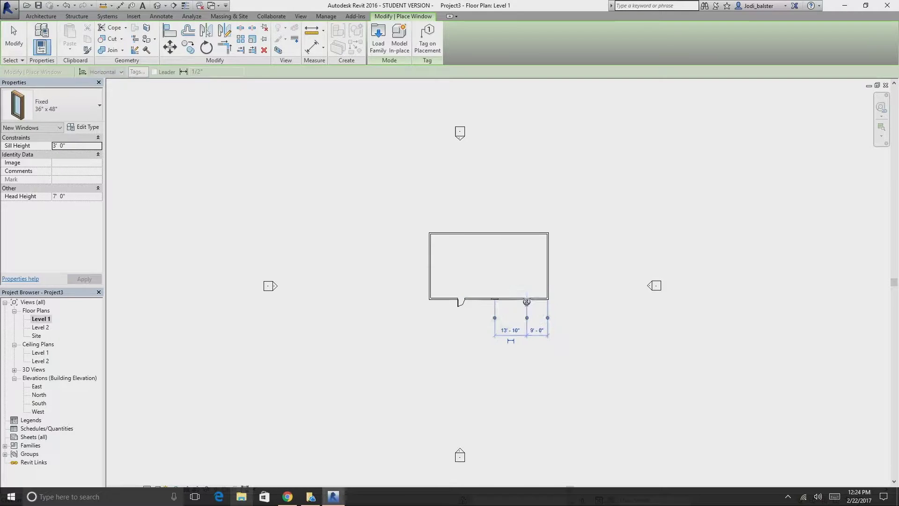
Place two Fixed 36" x 48" windows in the west wall and three in the north wall
left_click(428, 249)
left_click(447, 235)
left_click(491, 232)
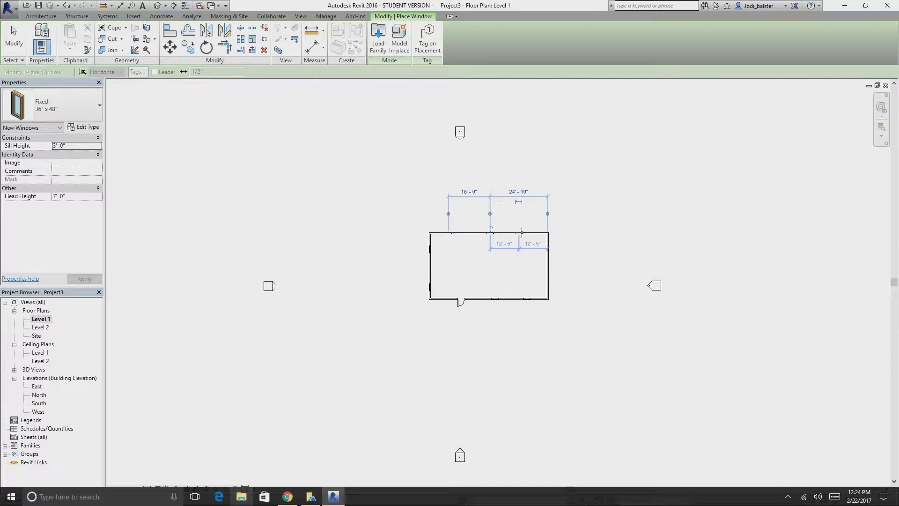
left_click(522, 231)
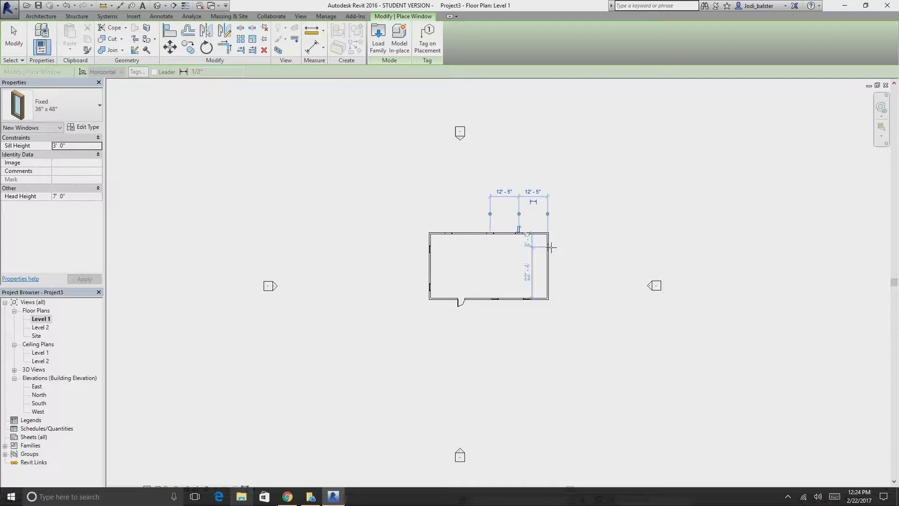
Place two Fixed 36" x 48" windows in the east wall, about 6'-0" from its north end and 8'-6" from its south end
left_click(550, 247)
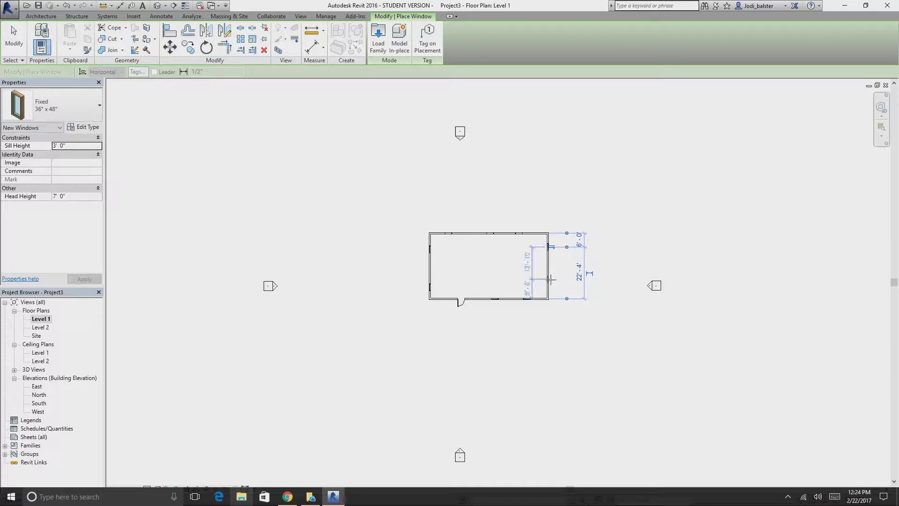
left_click(551, 279)
left_click(13, 44)
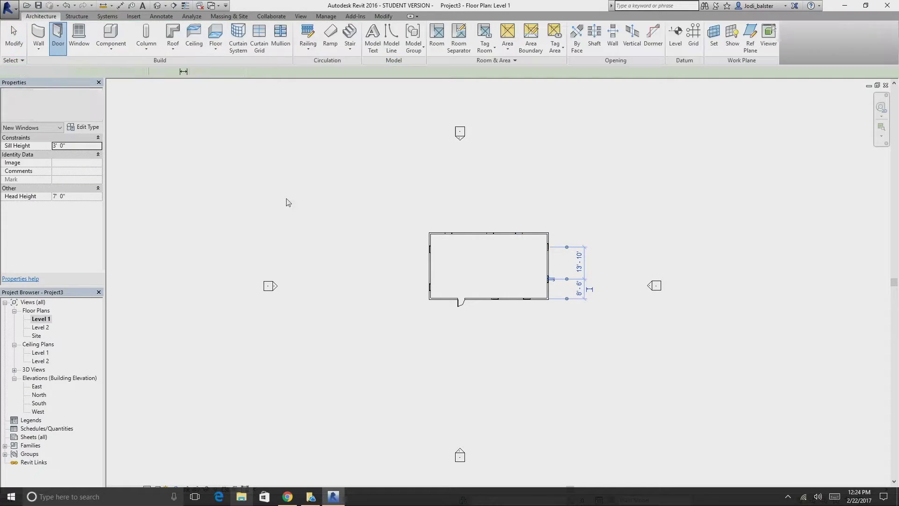
Try to flip the southern window of the east wall
scroll(515, 309, "up", 6)
middle_click_drag(492, 240, 403, 279)
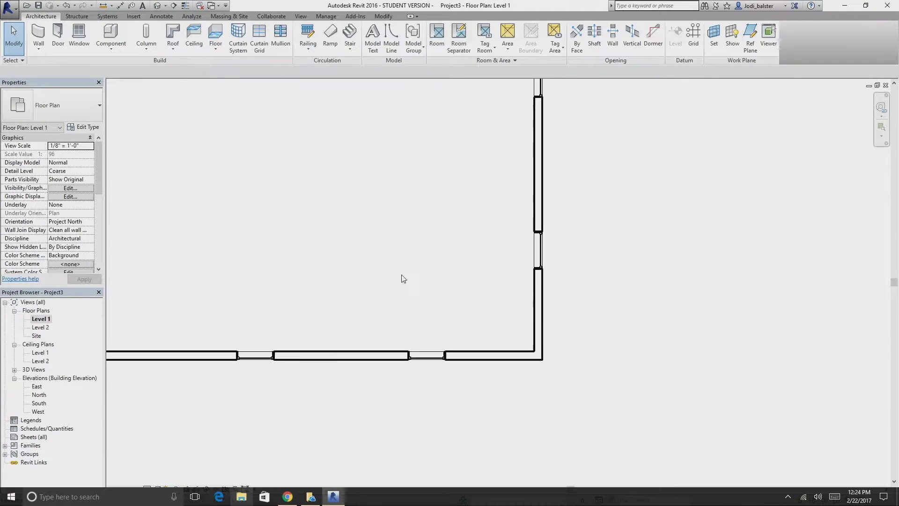
left_click(538, 251)
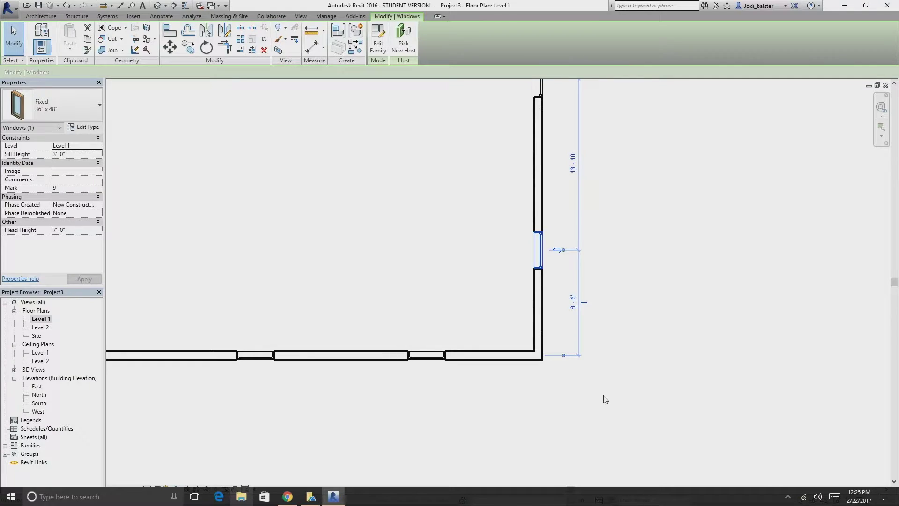
key("space")
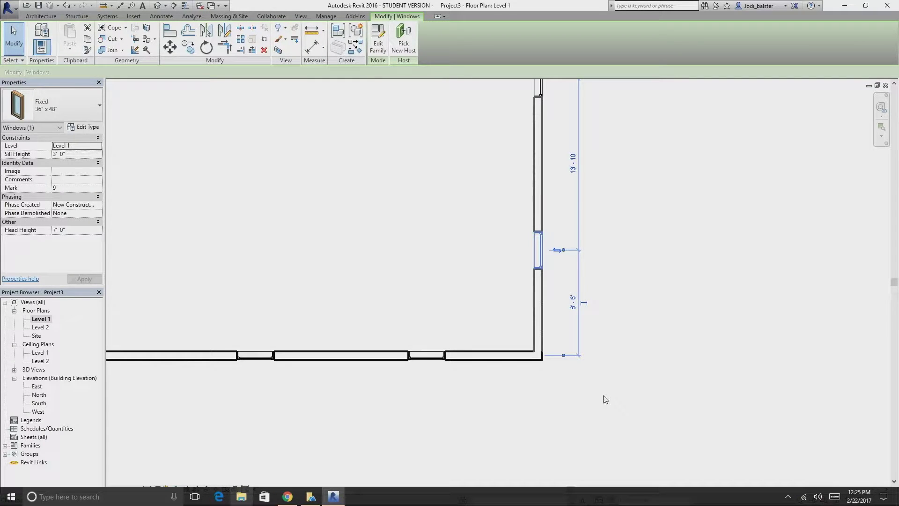
key("Escape")
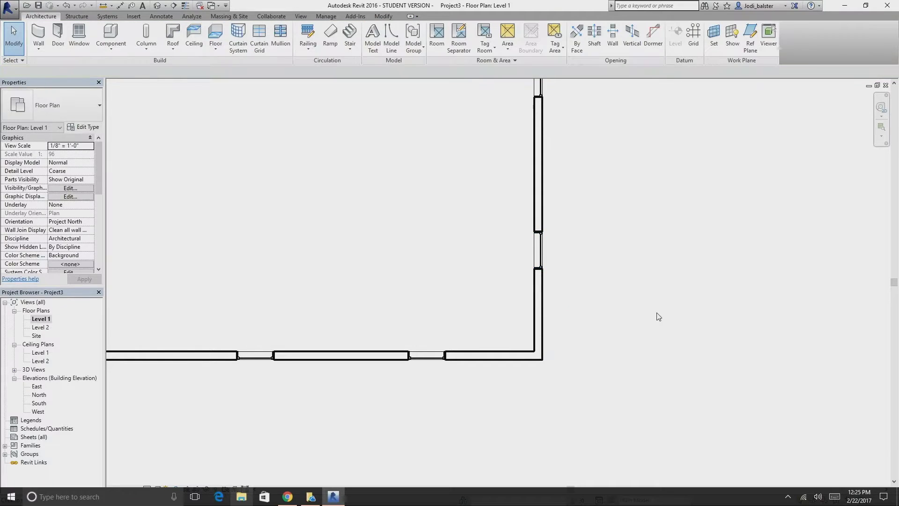
Raise the south wall door to a sill height of 6'-0" in the 3D view
scroll(251, 259, "down", 5)
middle_click_drag(251, 259, 451, 296)
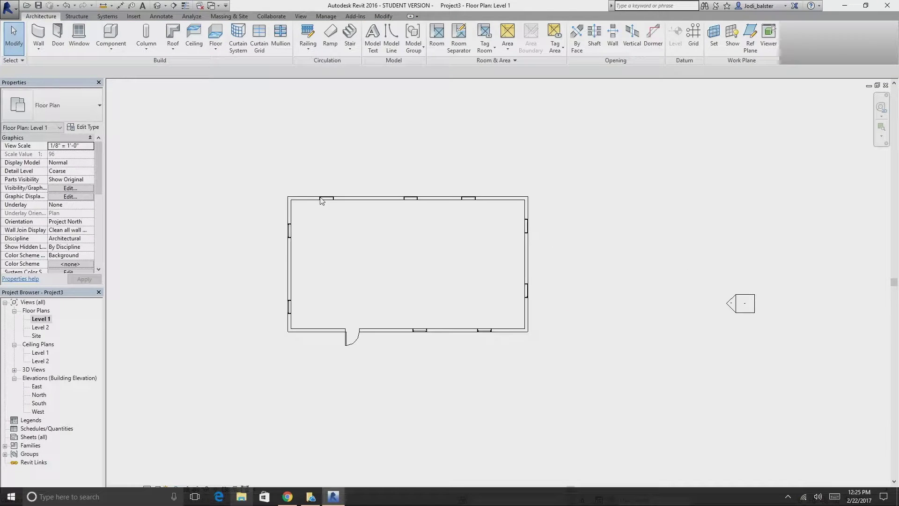
left_click(158, 6)
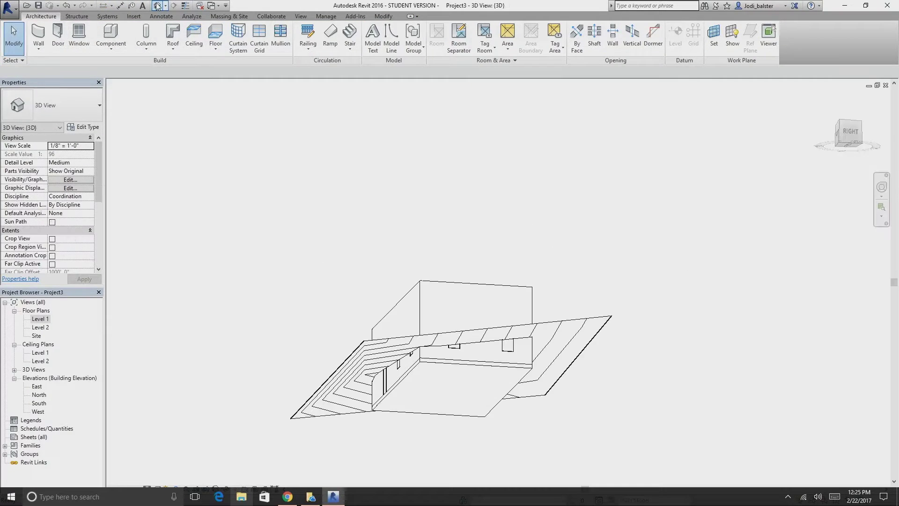
middle_click_drag(441, 375, 629, 458, "shift")
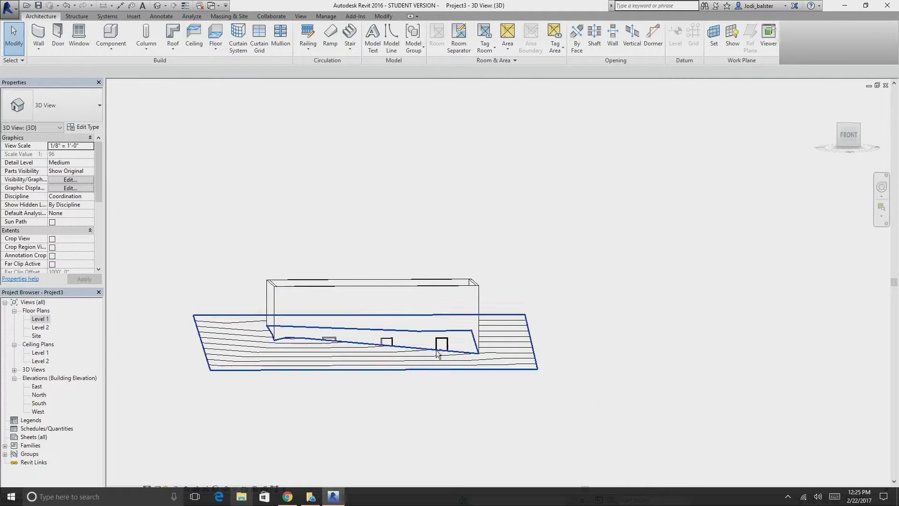
left_click(335, 341)
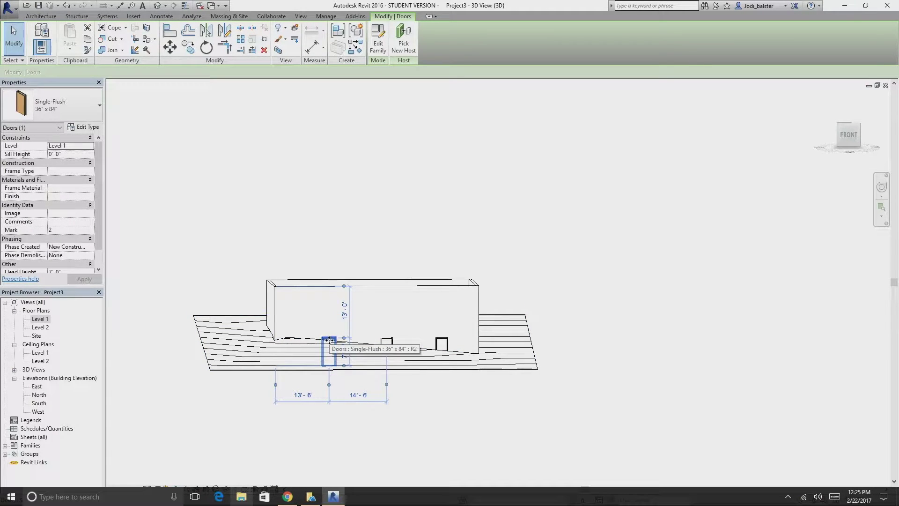
mouse_move(338, 337)
left_mouse_down()
mouse_move(333, 343)
mouse_move(328, 333)
left_mouse_up()
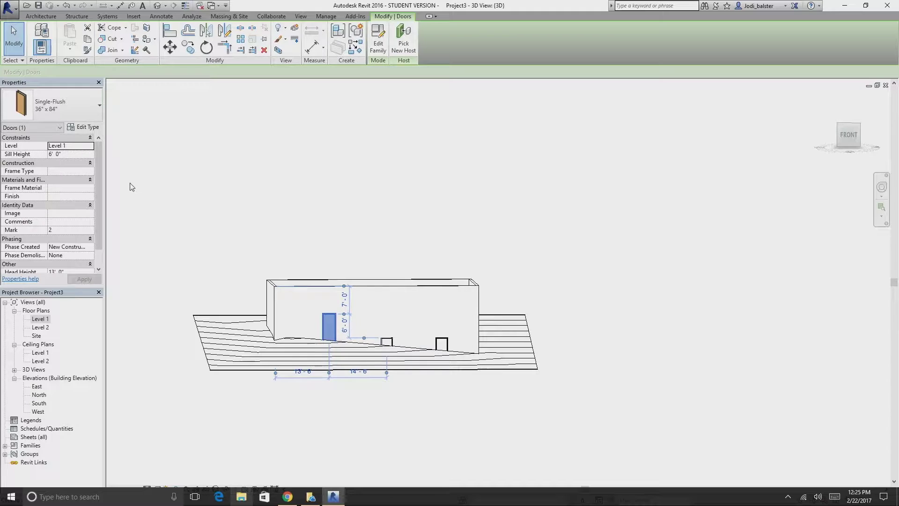
left_click(178, 182)
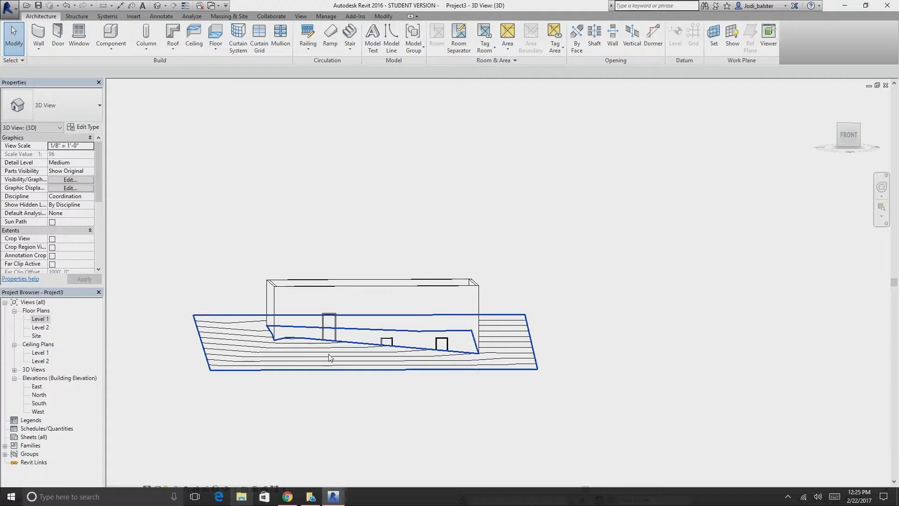
left_click(330, 328)
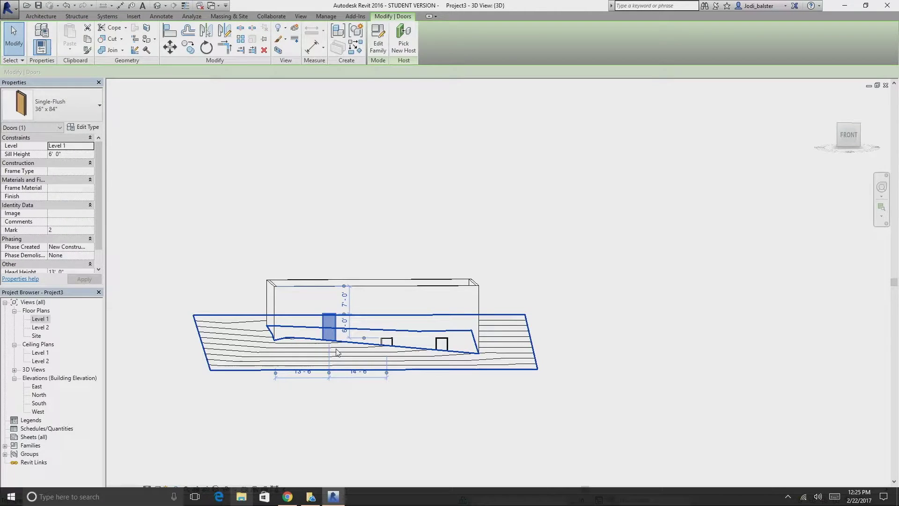
left_click(78, 154)
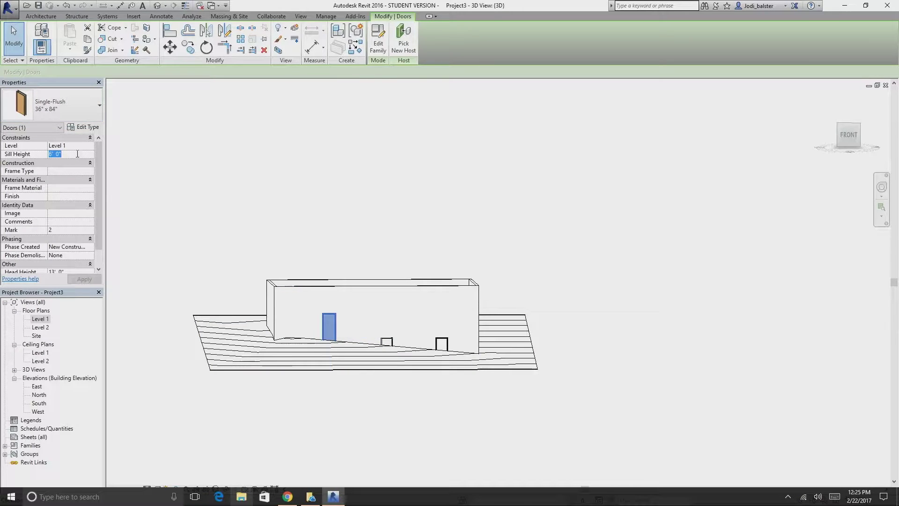
key("Return")
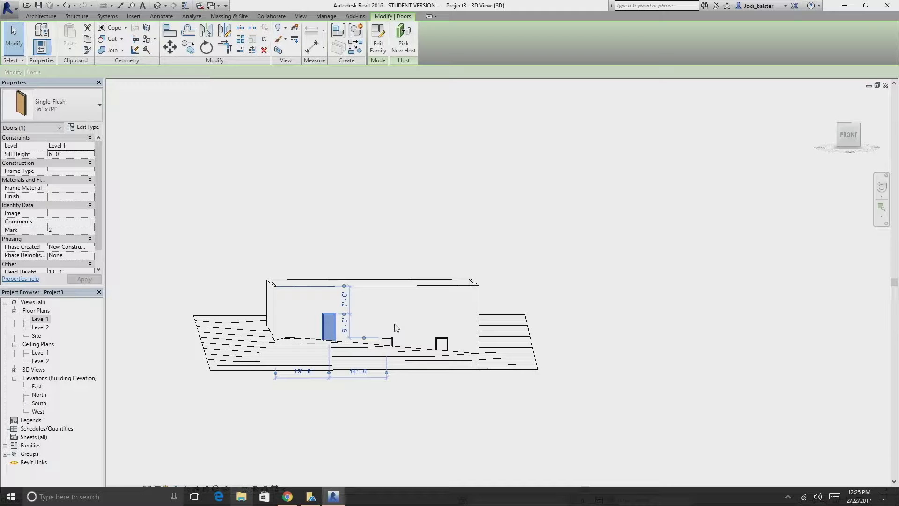
Nudge the south wall door up slightly so its bottom edge clears the sloping ground
scroll(412, 335, "up", 4)
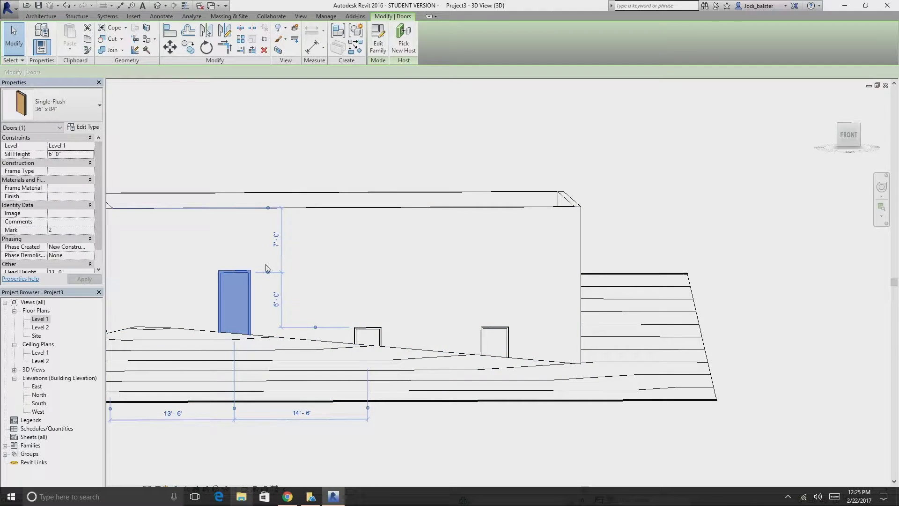
key("Escape")
left_click(236, 276)
key("Up")
key("Escape")
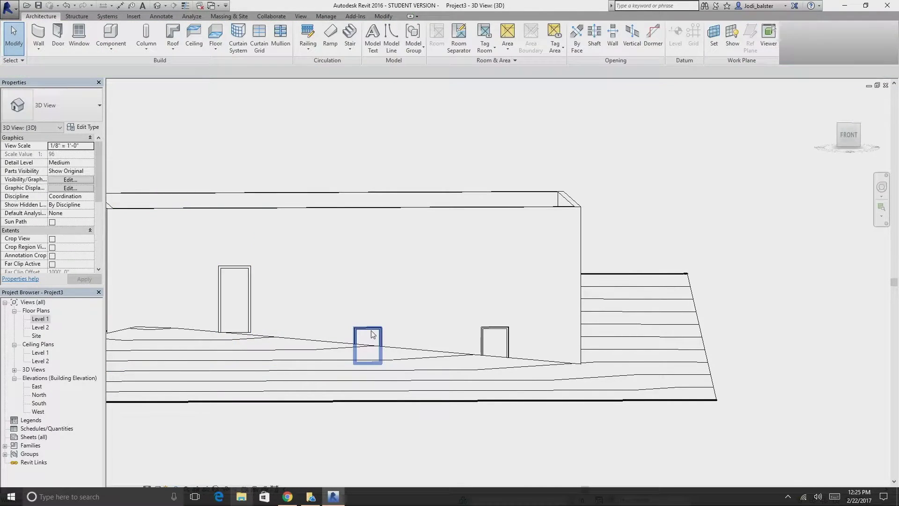
Nudge the south wall window nearest the door up to a sill height of 4'-10"
left_click(368, 336)
key("Up")
key("Up")
key("Up")
key("Up")
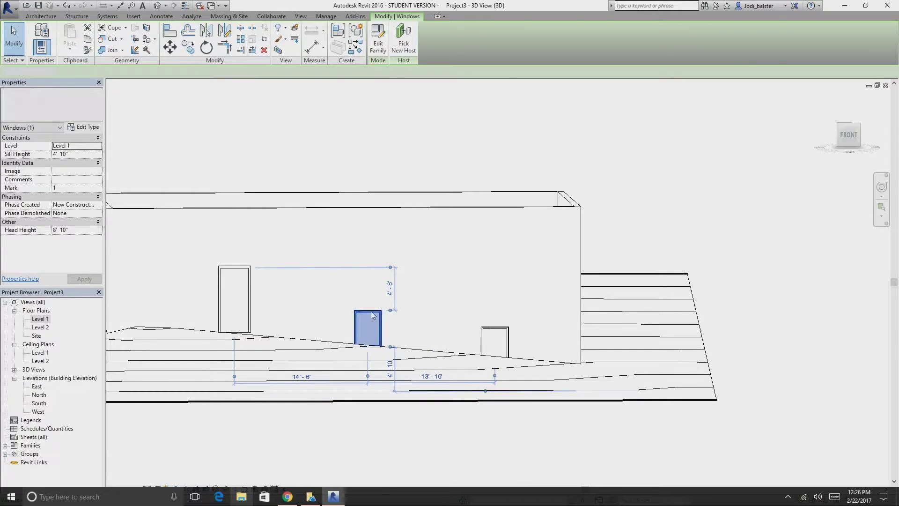
key("Escape")
left_click(447, 308)
key("Escape")
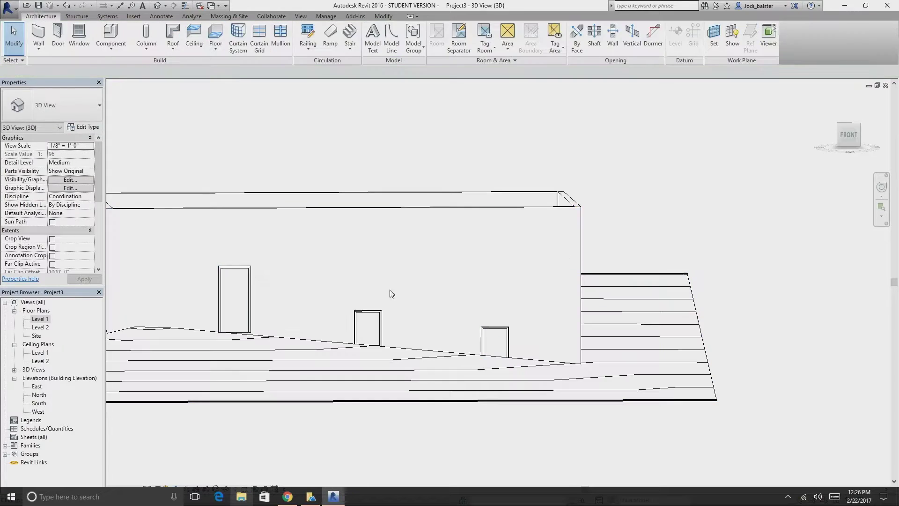
Raise both south wall windows to a sill height of 9'-6", level with the top of the door
left_click(368, 311)
left_click_drag(368, 310, 369, 269)
left_click(498, 329)
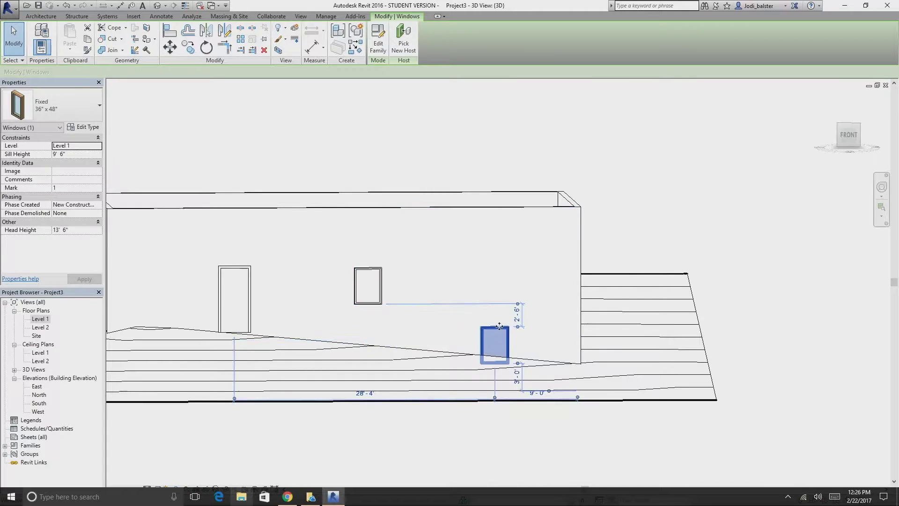
left_click_drag(499, 326, 494, 268)
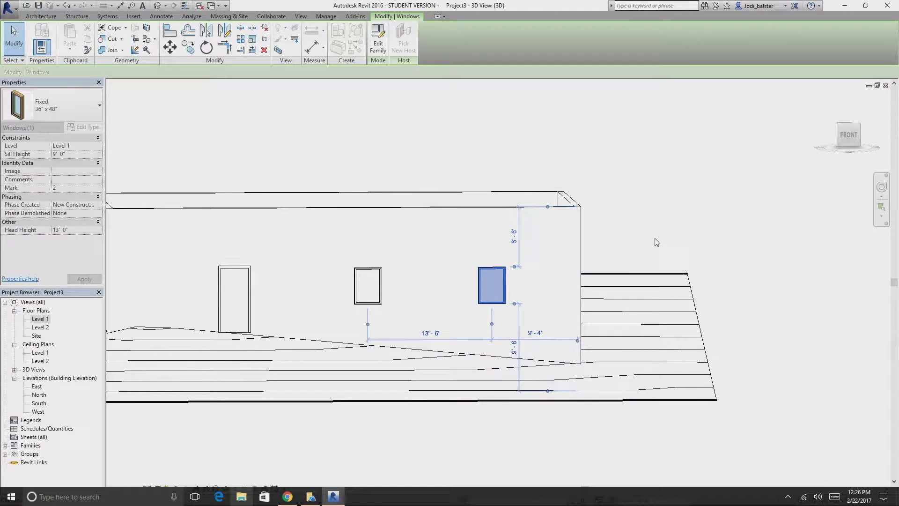
Try to align the east wall's southern window with the head of the raised south wall window
middle_click_drag(656, 252, 510, 288, "shift")
left_click(759, 142)
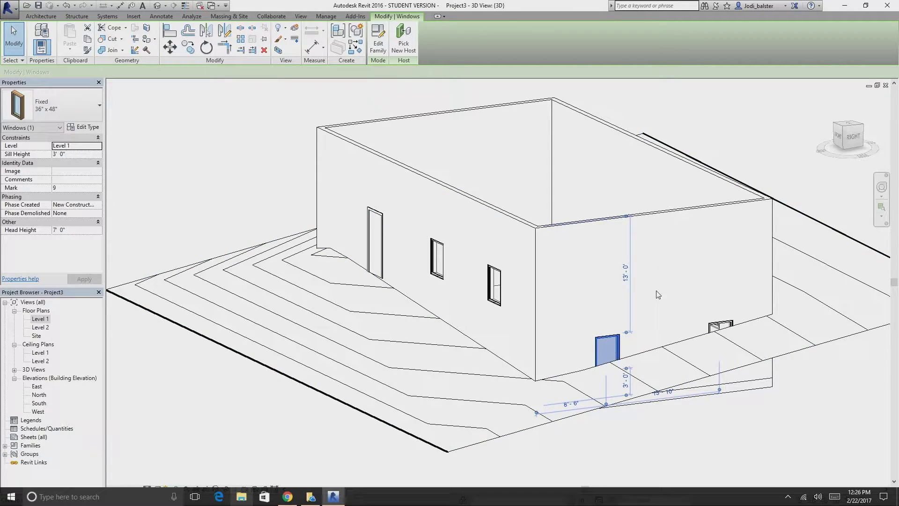
left_click(175, 32)
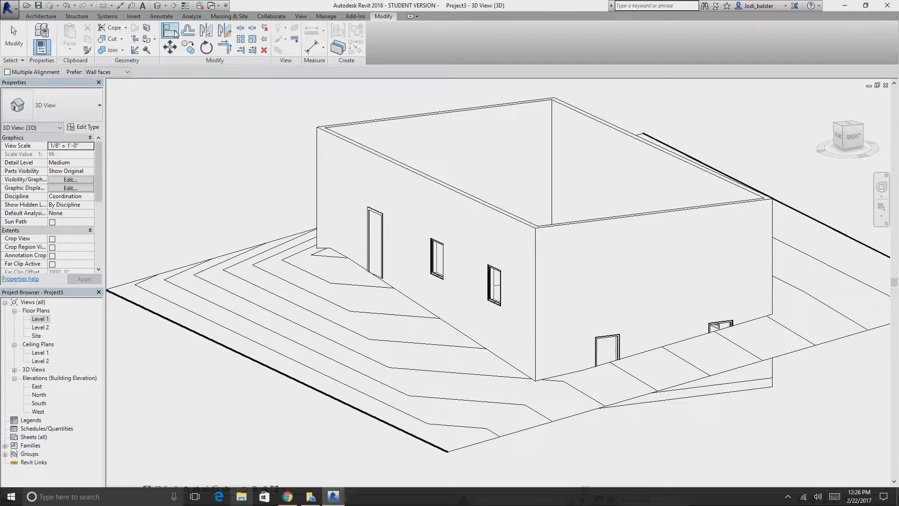
left_click(495, 273)
left_click(608, 340)
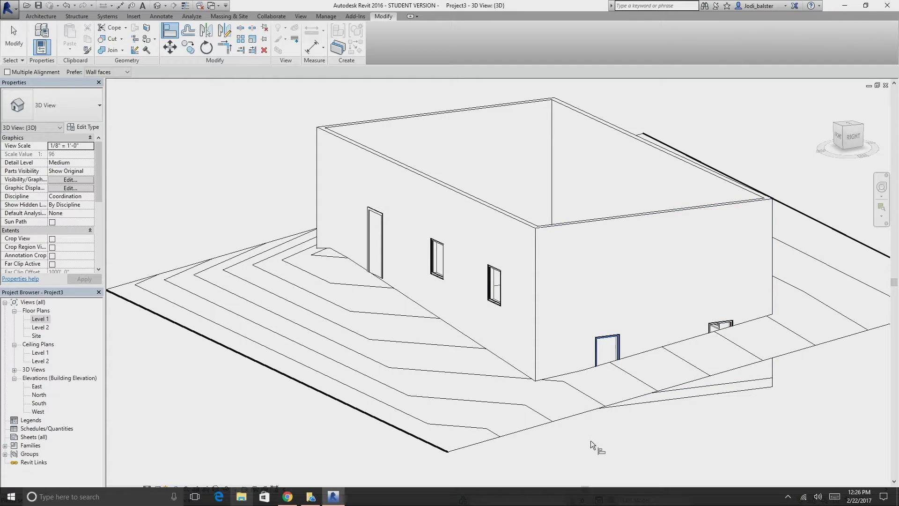
scroll(500, 282, "up", 6)
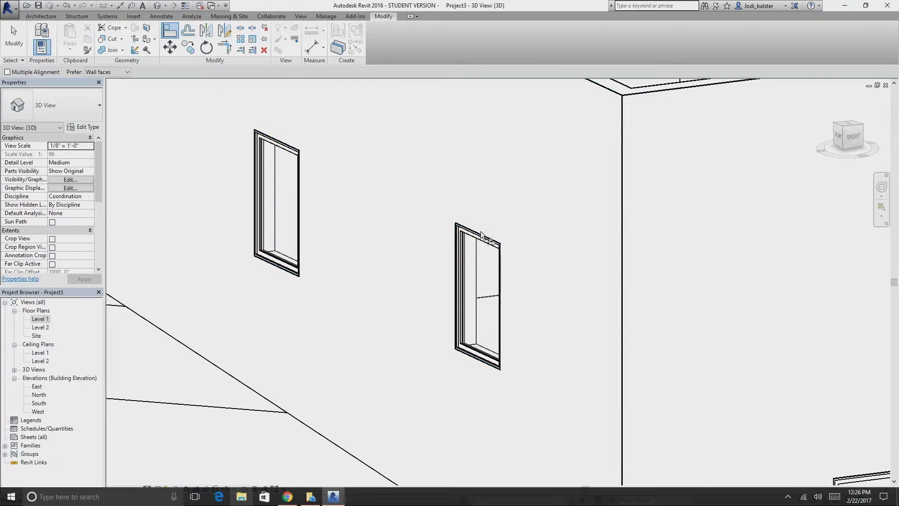
key("Escape")
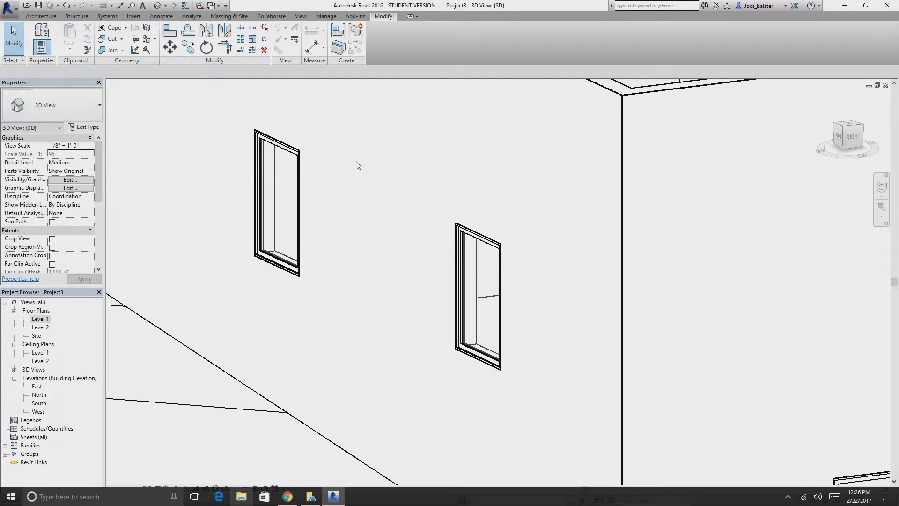
Try to draw a horizontal model line along the head of the south wall's eastern window as a height reference
middle_click_drag(346, 289, 496, 266, "shift")
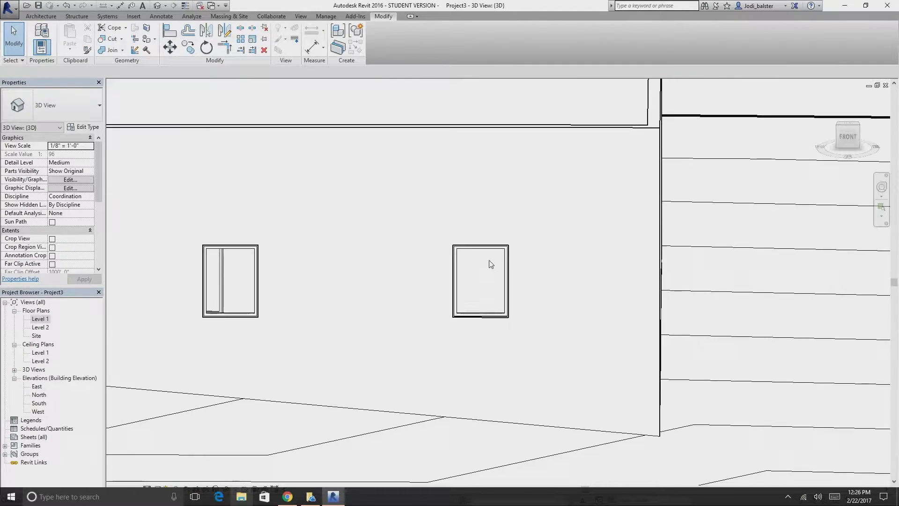
left_click(40, 16)
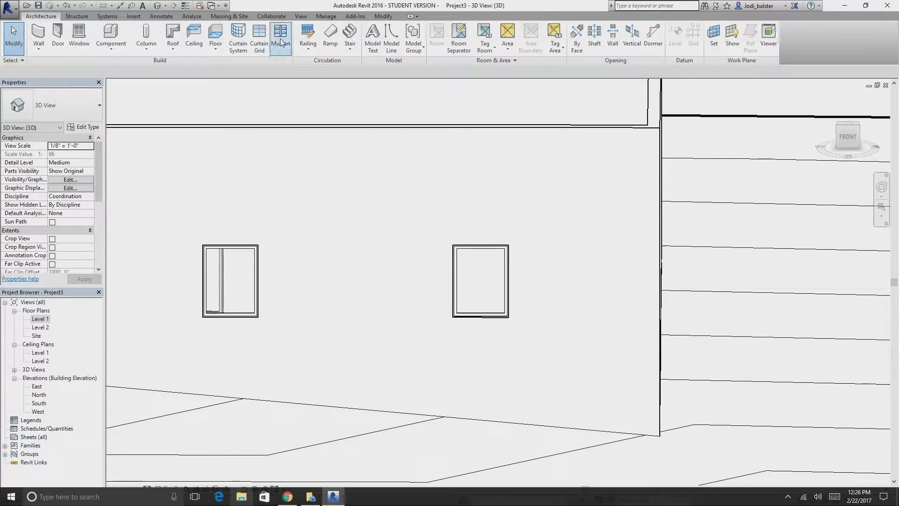
left_click(392, 38)
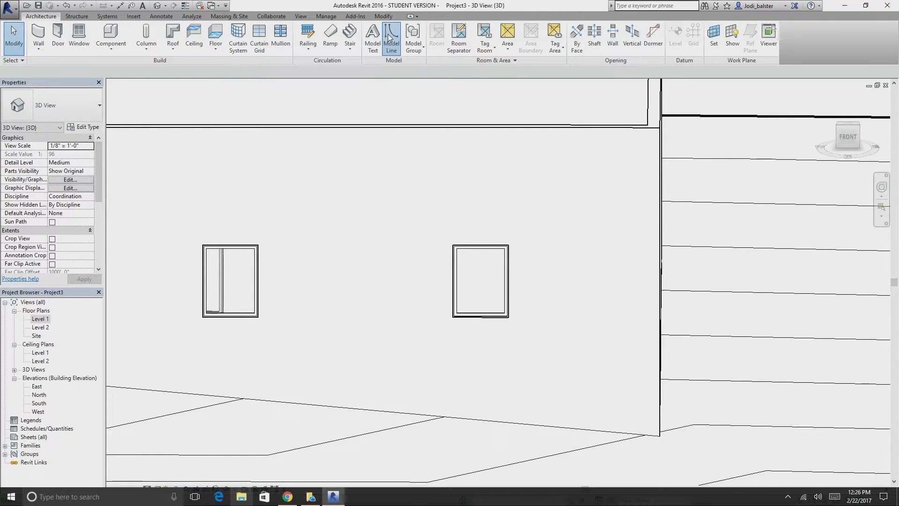
left_click(444, 243)
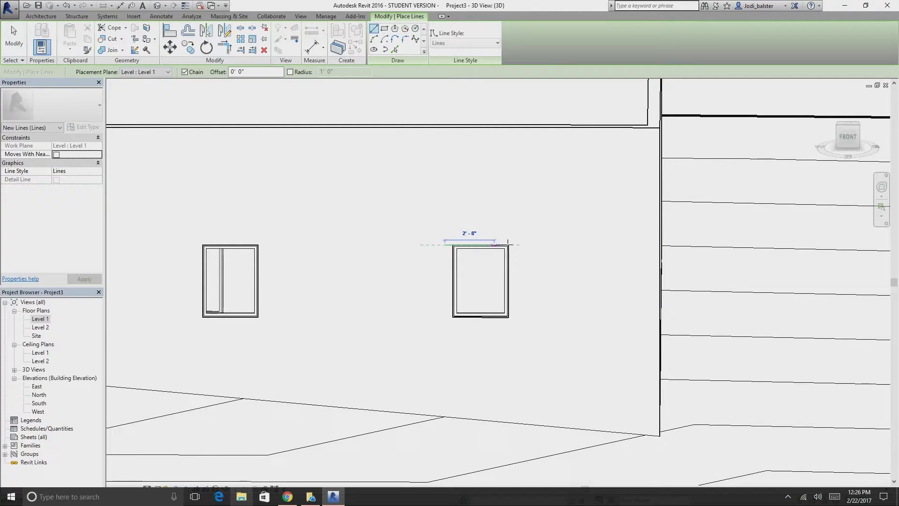
left_click(582, 244)
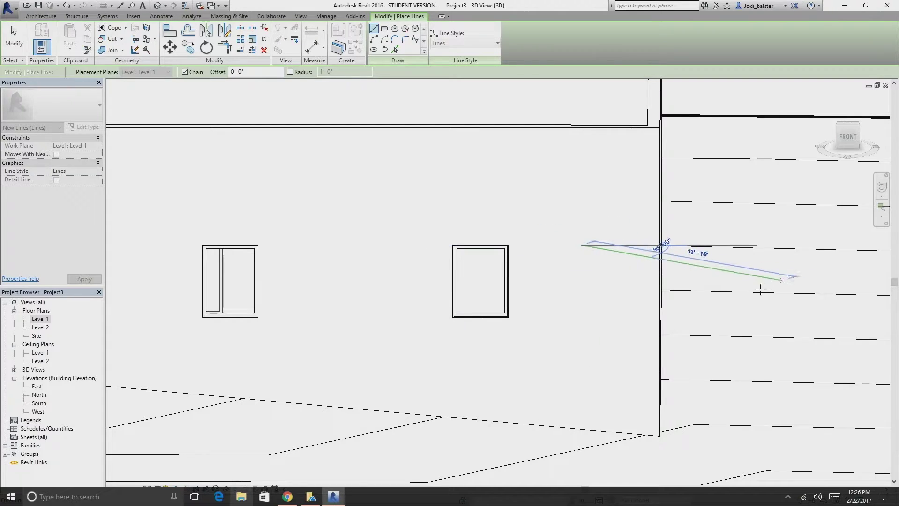
key("Escape")
key("Escape")
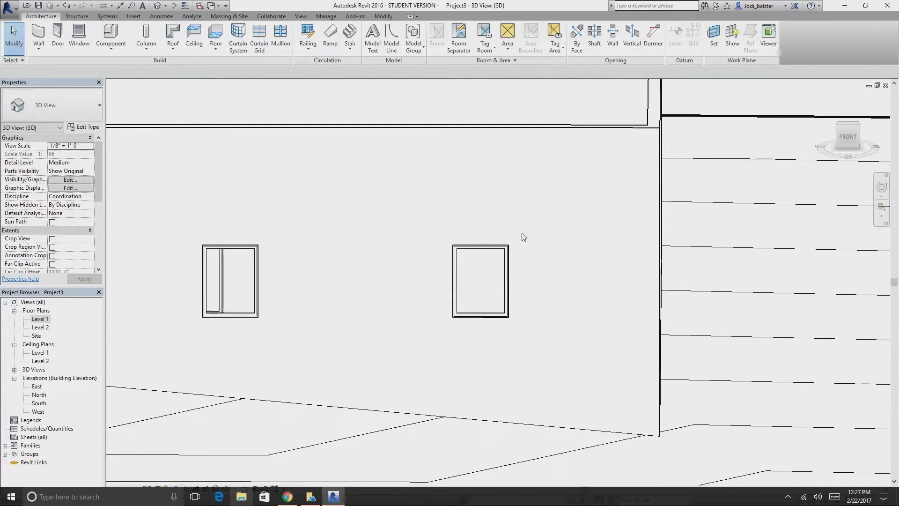
scroll(482, 237, "up", 5)
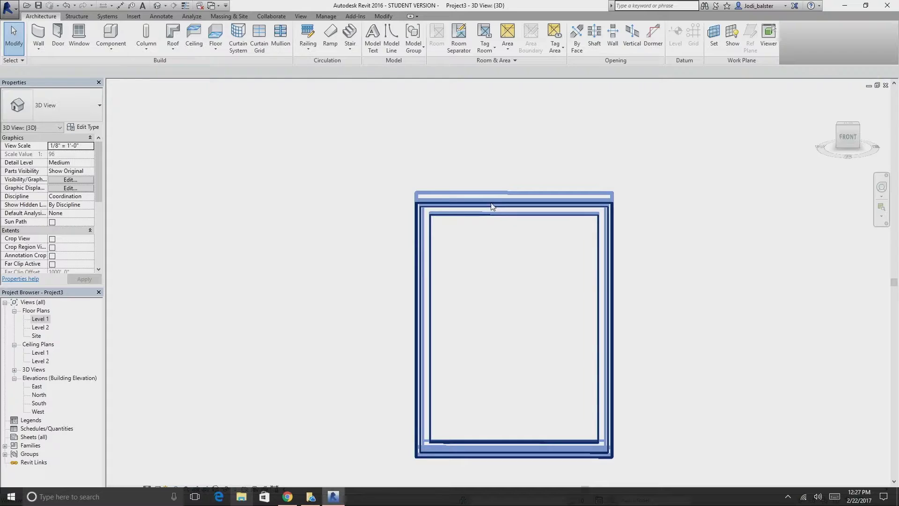
Align the head of the east wall's southern window with the head of the south wall's eastern window and lock the alignment
left_click(578, 217)
left_click(166, 32)
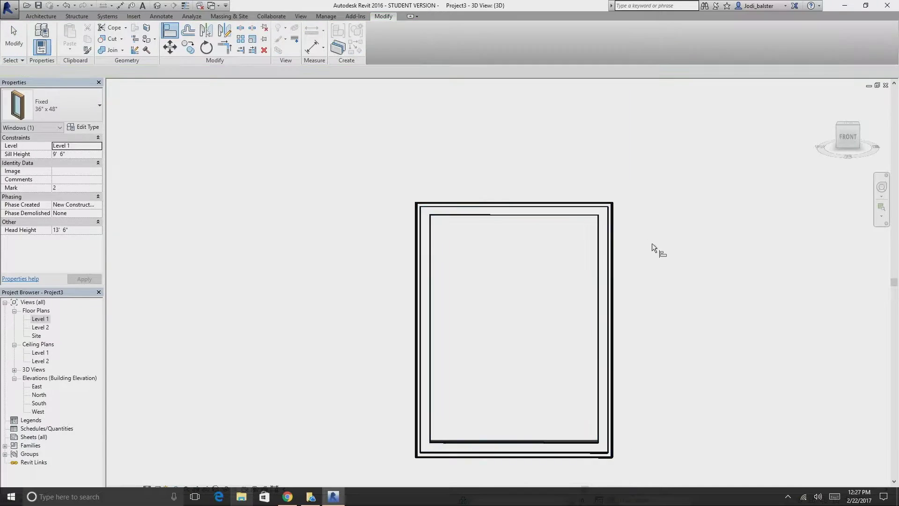
left_click(551, 200)
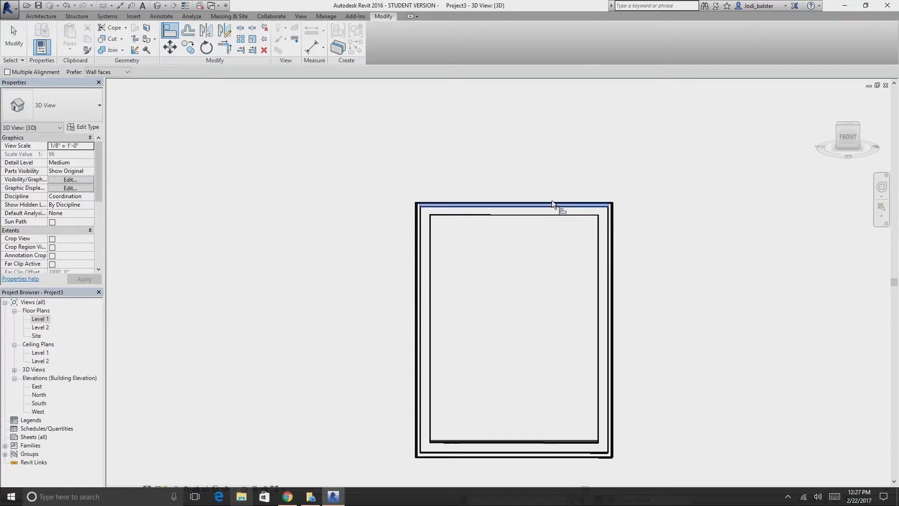
scroll(701, 246, "down", 6)
middle_click_drag(732, 265, 764, 290, "shift")
left_click(754, 296)
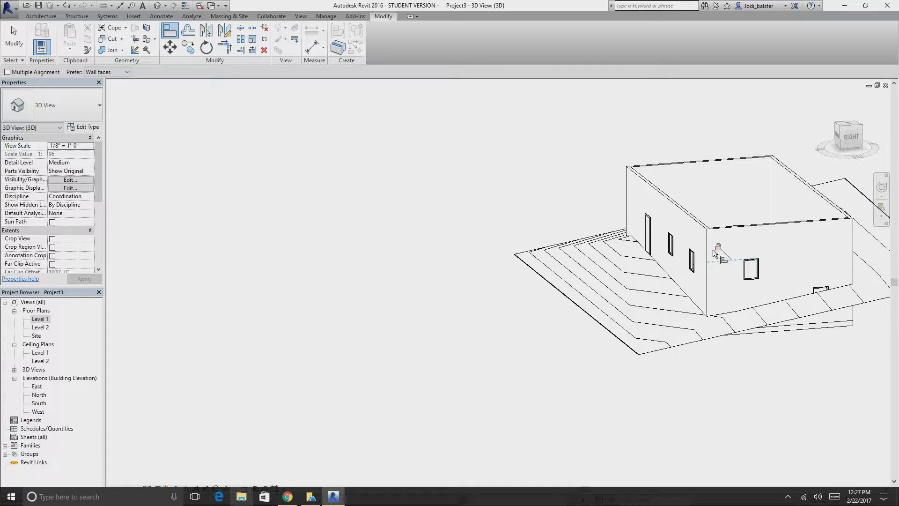
left_click(13, 40)
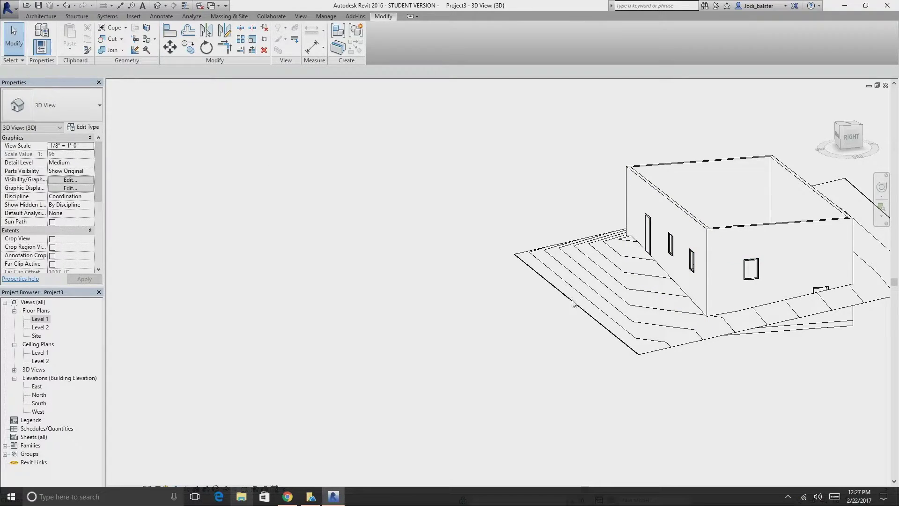
Test the locked alignment by lowering the south wall's eastern window to a sill height of 5'-6" and raising it back
left_click(692, 261)
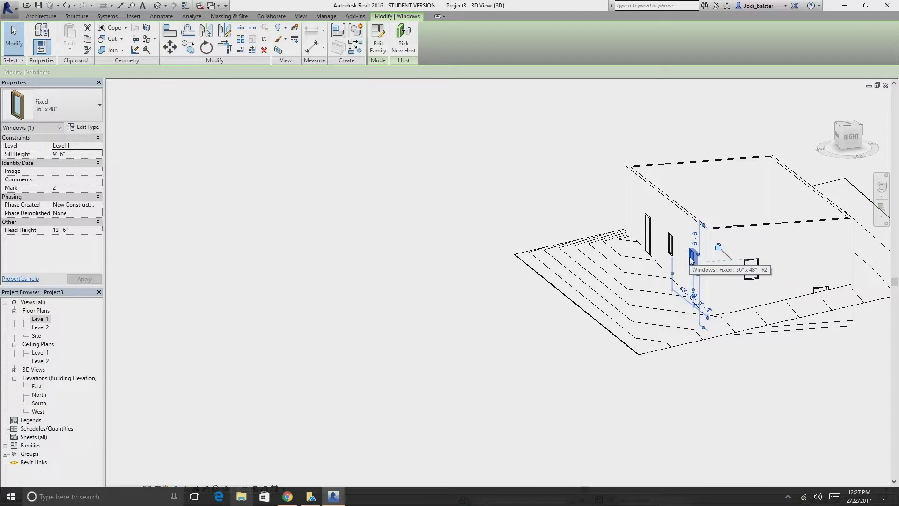
left_click_drag(691, 260, 692, 281)
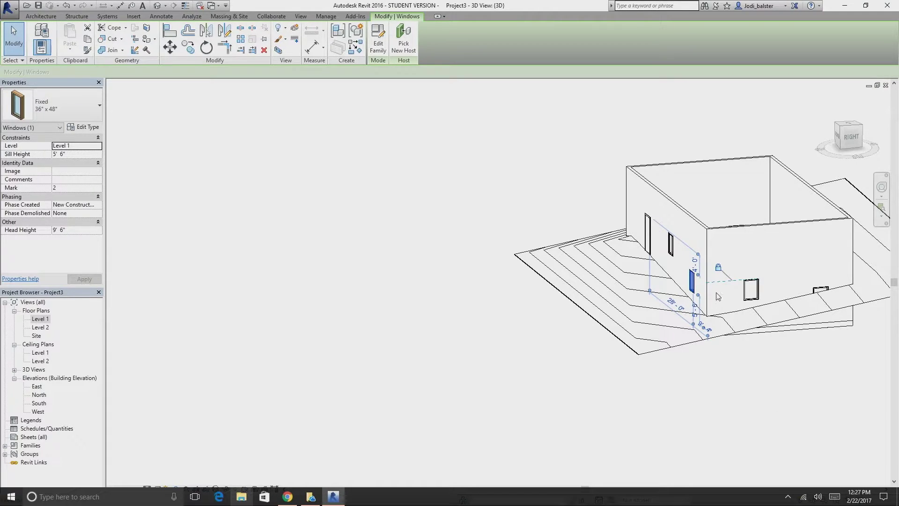
left_click_drag(692, 283, 692, 267)
left_click(768, 435)
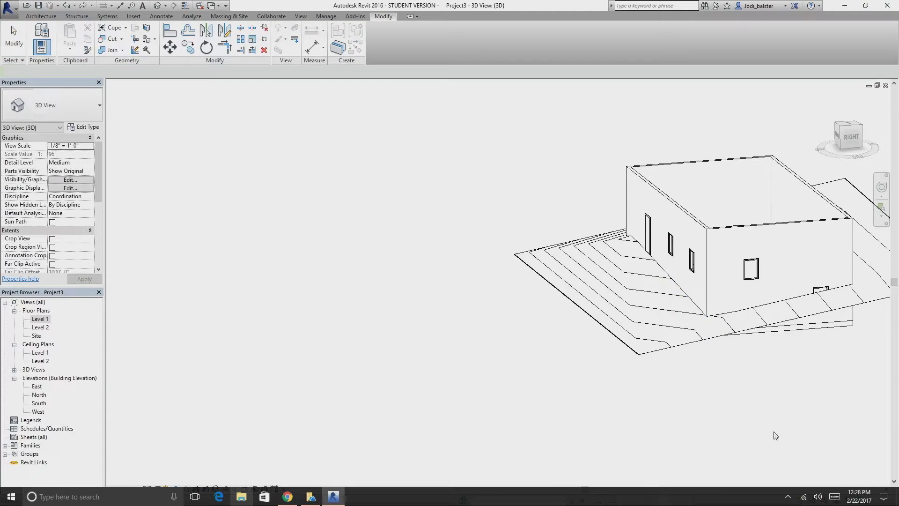
Align the head of the east wall's northern window with the head of the southern window on the same wall
left_click(822, 293)
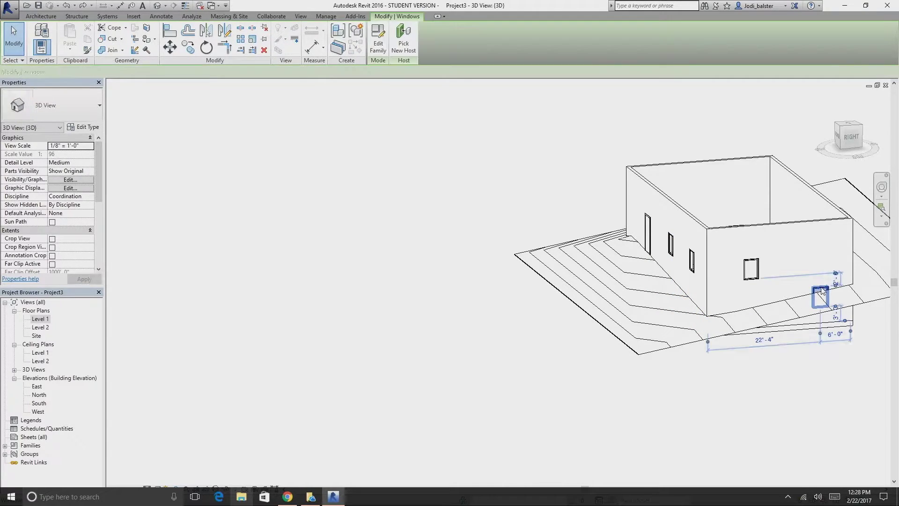
key("a")
key("l")
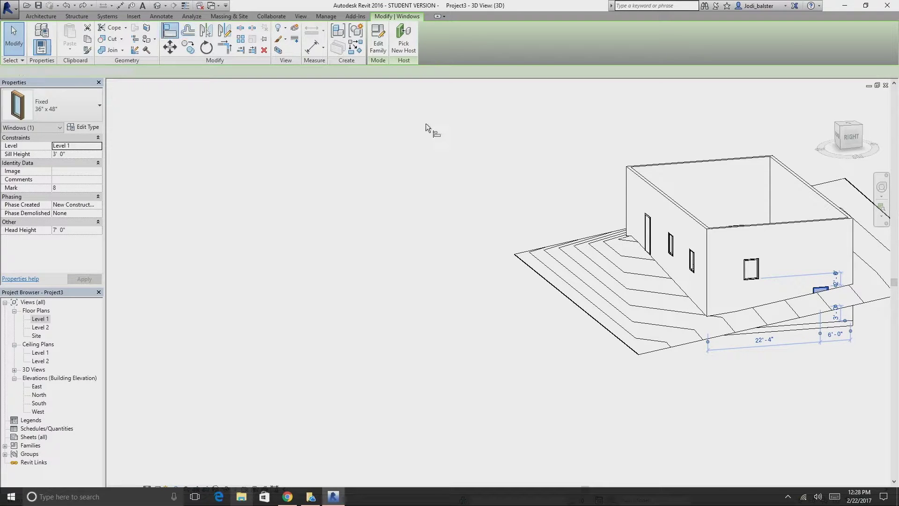
scroll(762, 263, "up", 8)
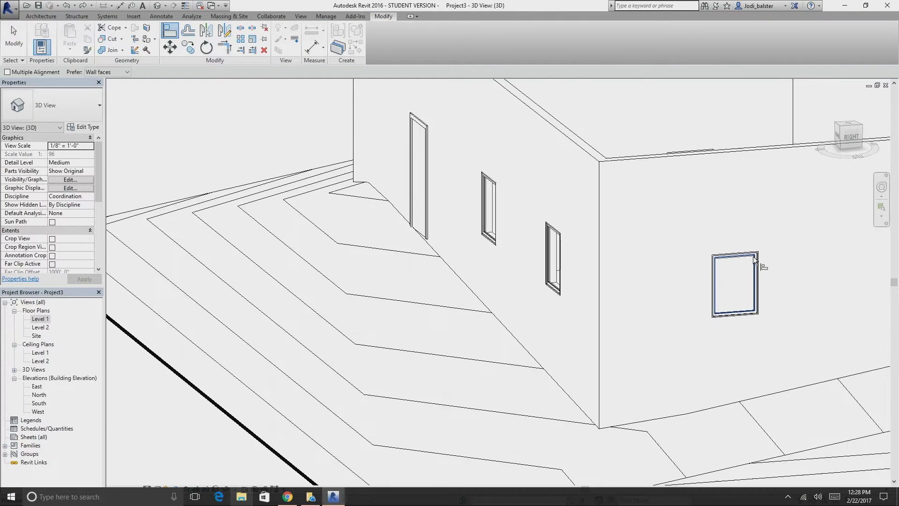
left_click(716, 252)
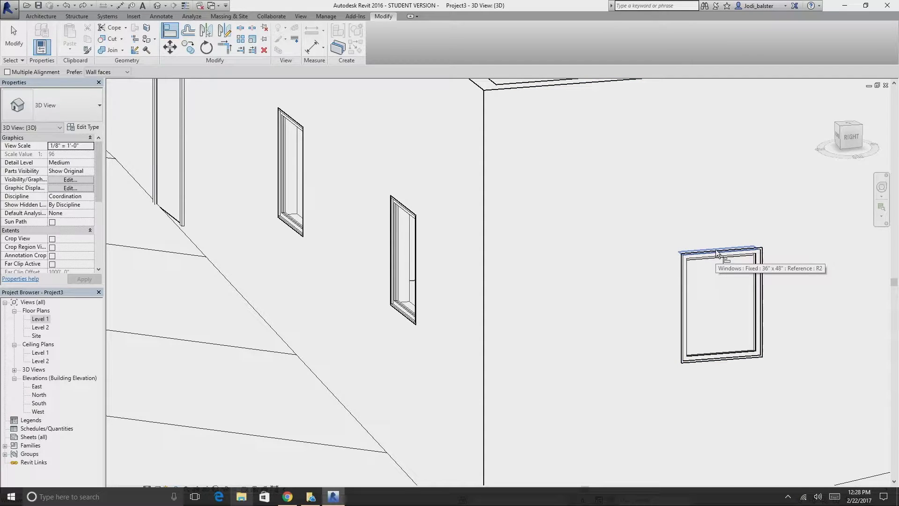
scroll(717, 253, "down", 4)
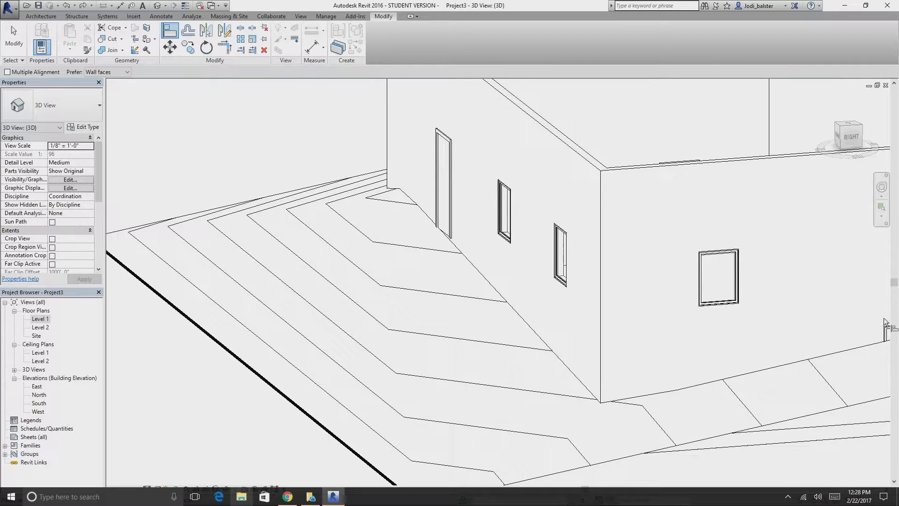
middle_click_drag(842, 405, 521, 399, "shift")
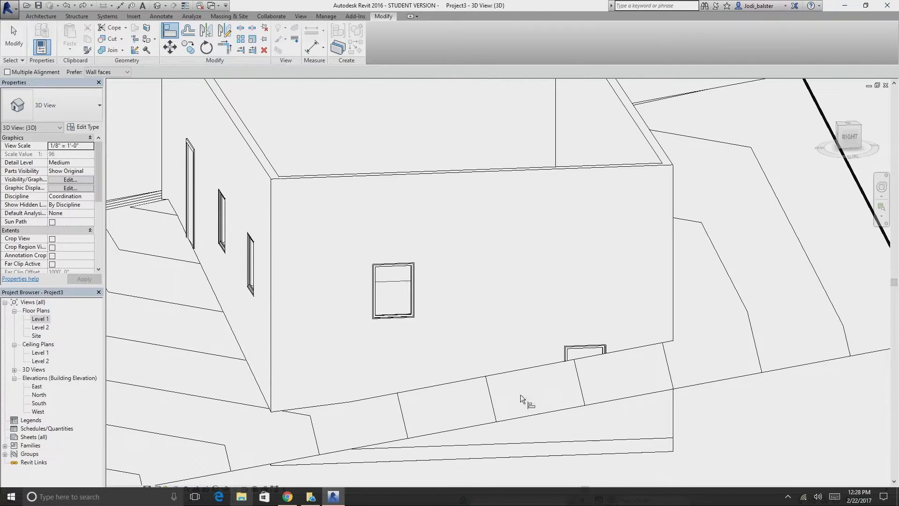
left_click(580, 349)
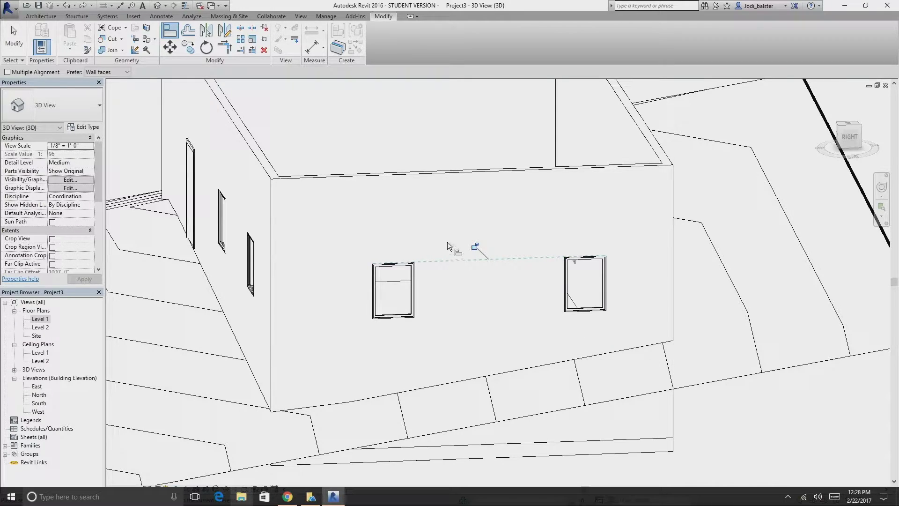
Align the head of the north wall's easternmost window with the head of the east wall's northern window
middle_click_drag(689, 266, 586, 277, "shift")
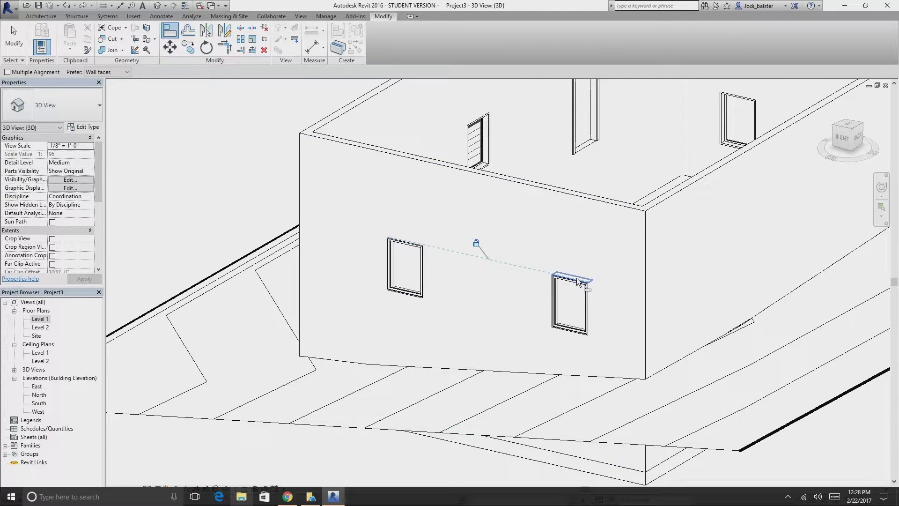
left_click(577, 277)
middle_click_drag(788, 280, 651, 262, "shift")
middle_click_drag(687, 306, 586, 265, "shift")
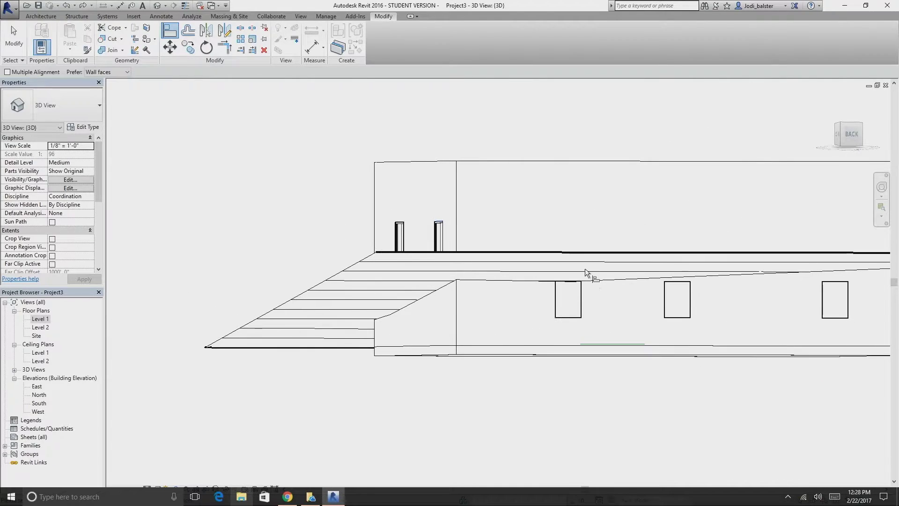
left_click(570, 280)
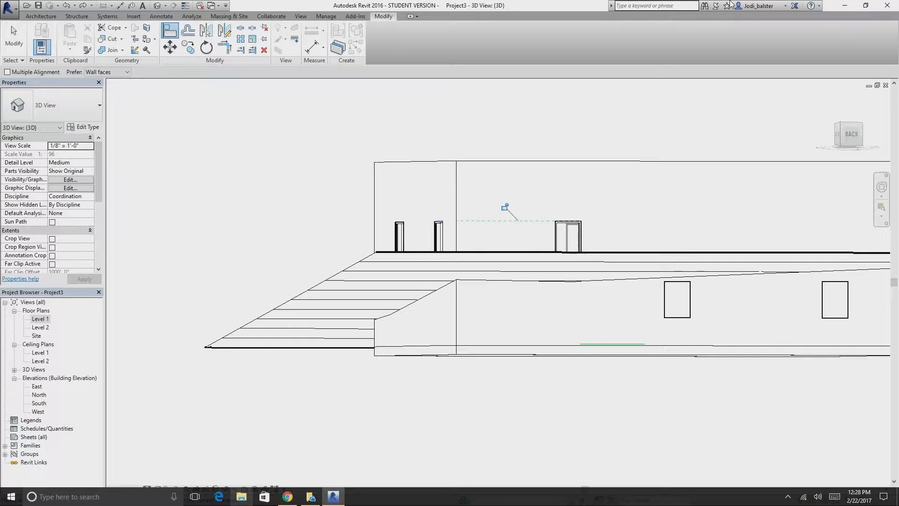
left_click(562, 226)
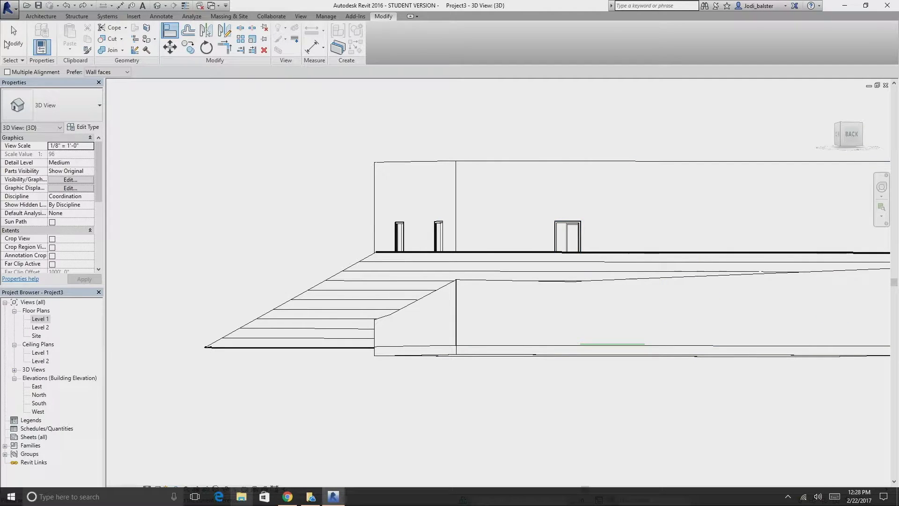
key("Escape")
key("Escape")
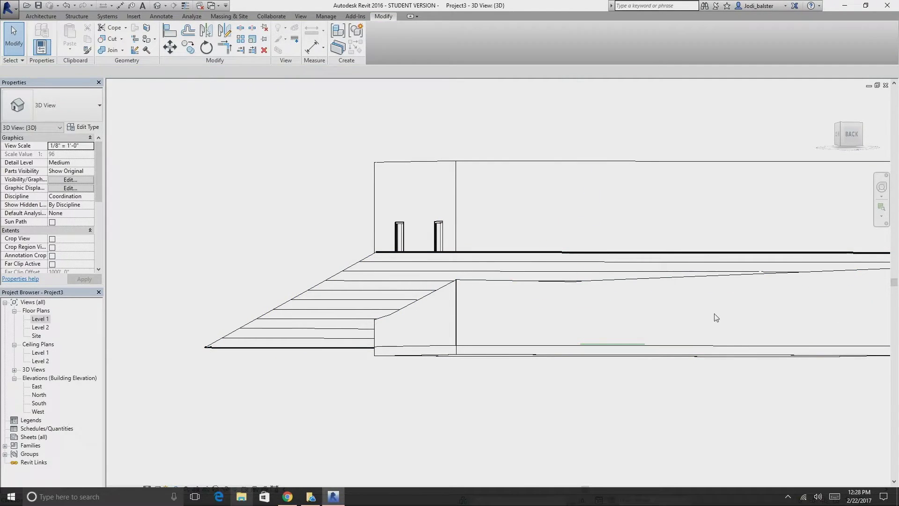
Raise the north wall's middle window to a sill height of 10'-0" and move its western window above the ground
left_click(694, 307)
left_click(709, 426)
left_click(614, 164)
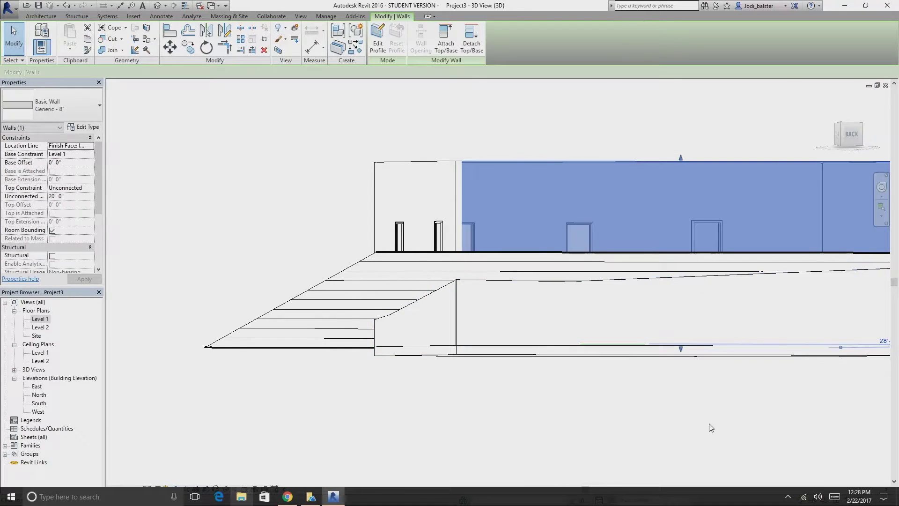
left_click(704, 382)
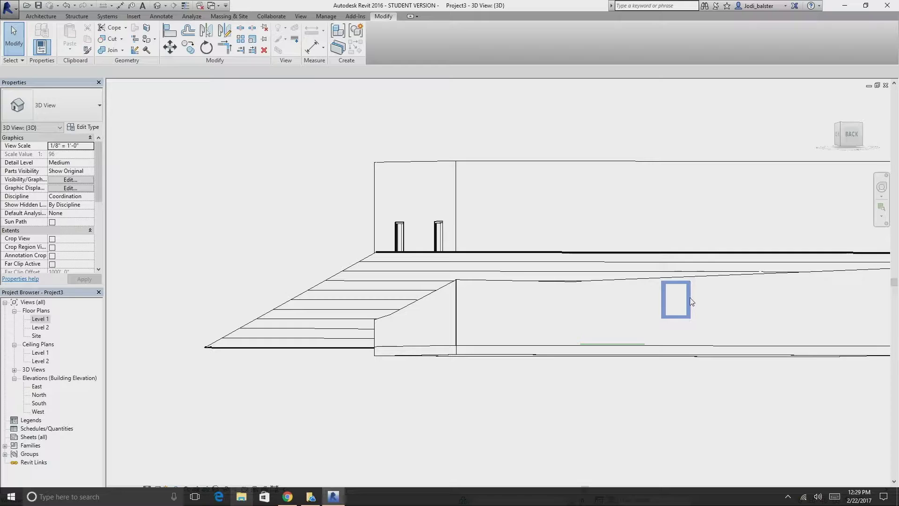
left_click(690, 299)
left_click_drag(690, 298, 690, 242)
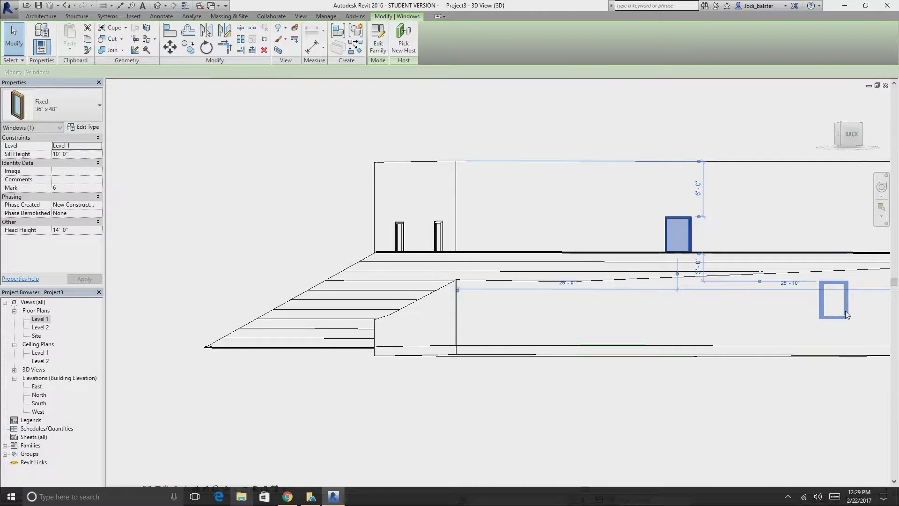
left_click_drag(847, 314, 838, 236)
Raise both west wall windows above the ground to a sill height of 10'-0"
middle_click_drag(797, 319, 281, 281, "shift")
left_click_drag(353, 251, 345, 193)
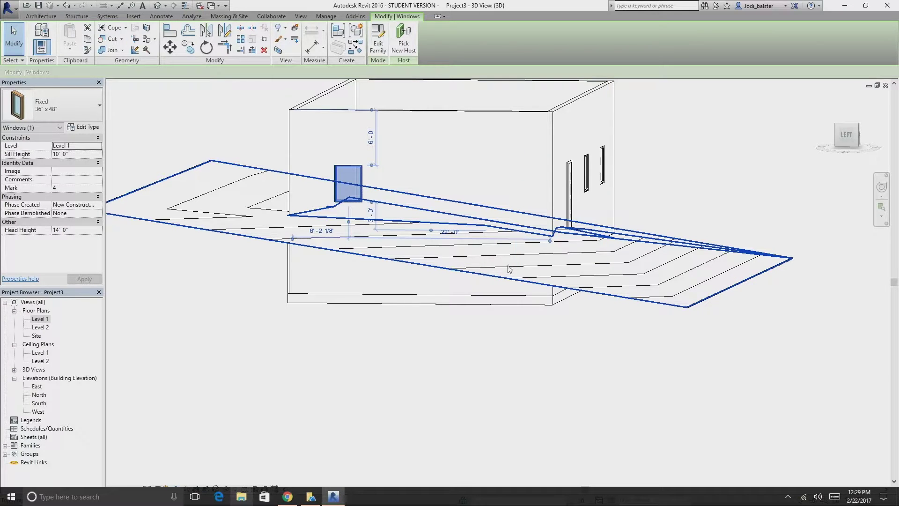
left_click_drag(510, 265, 510, 199)
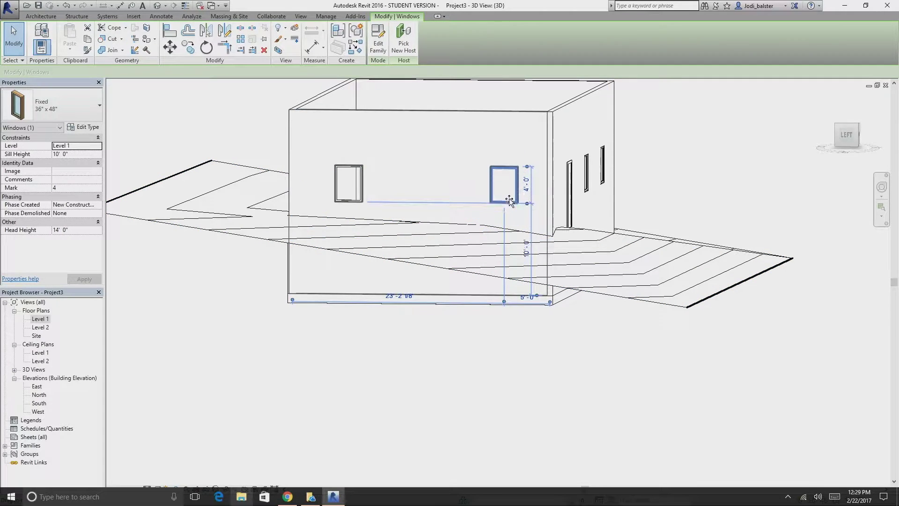
left_click(687, 150)
middle_click_drag(722, 162, 602, 225, "shift")
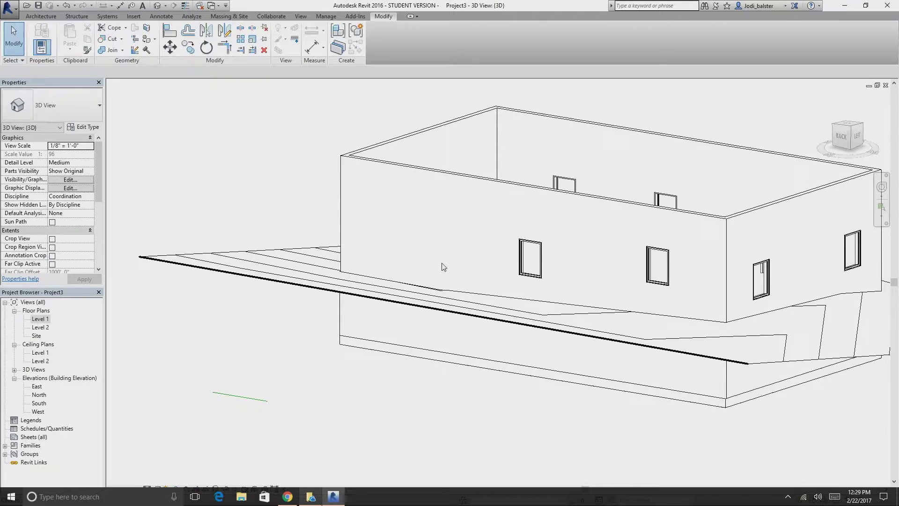
Open the North elevation and start editing the north wall's profile
left_click(474, 178)
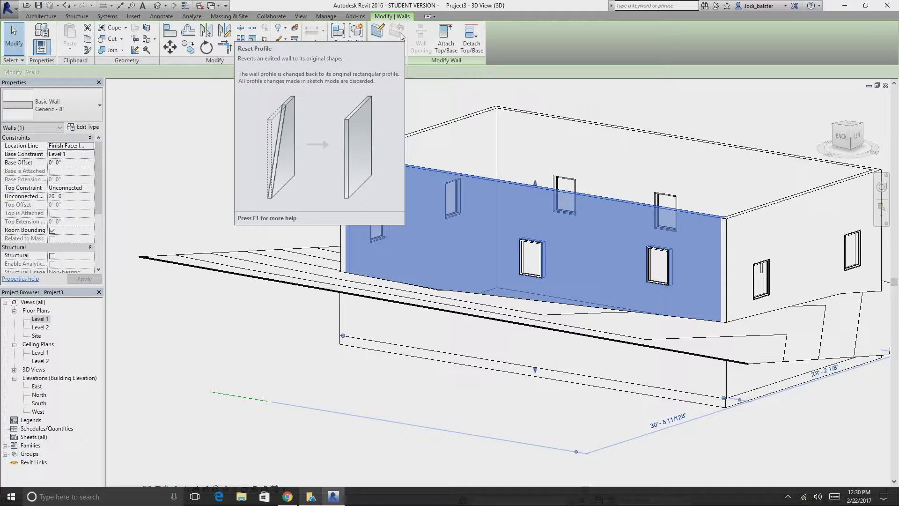
double_click(38, 387)
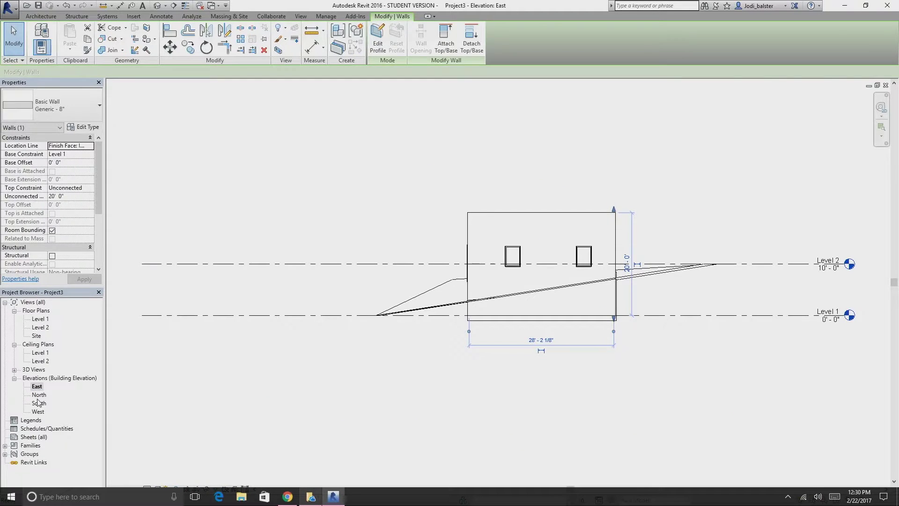
double_click(38, 394)
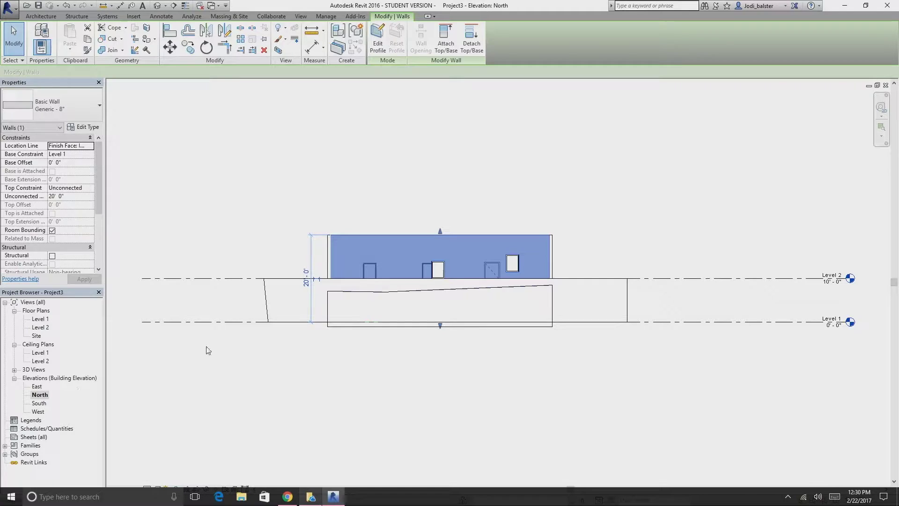
scroll(461, 257, "up", 2)
left_click(495, 210)
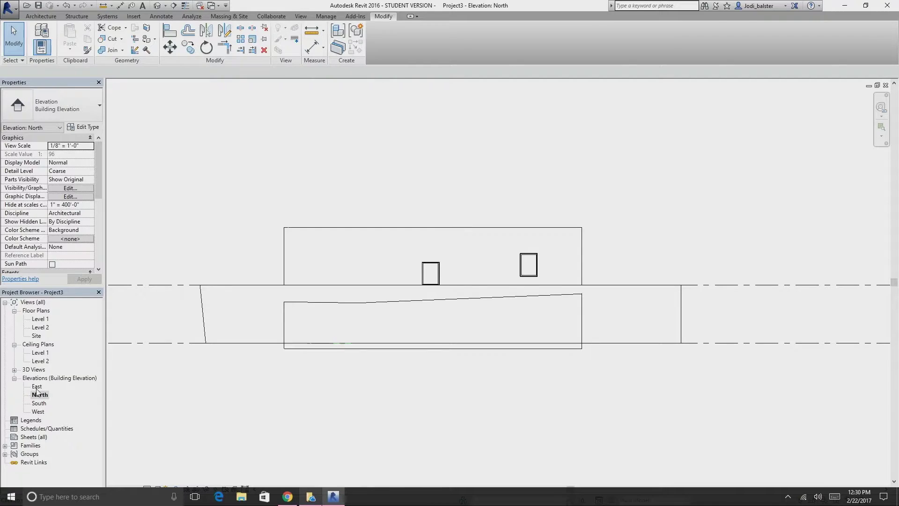
left_click(377, 229)
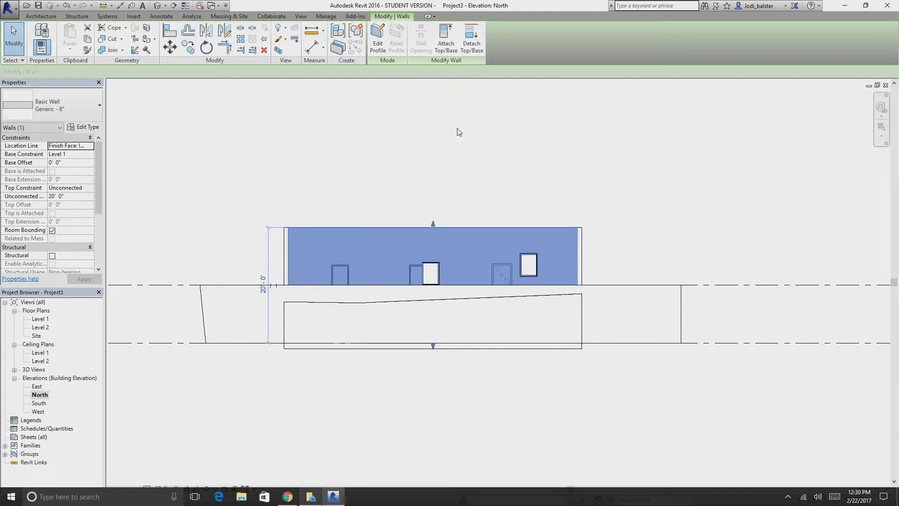
left_click(378, 32)
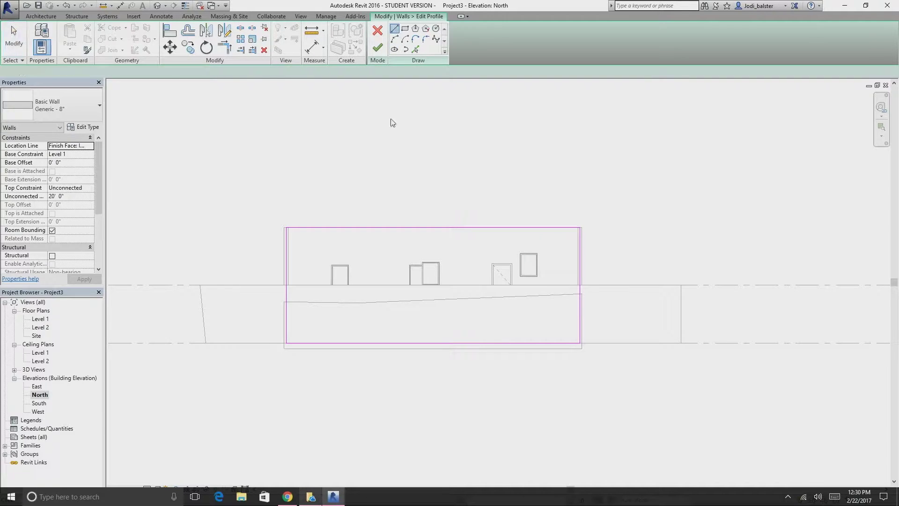
Sketch two profile lines outlining a rectangular notch about 7'-6" deep at the north wall's upper east corner
left_click(383, 227)
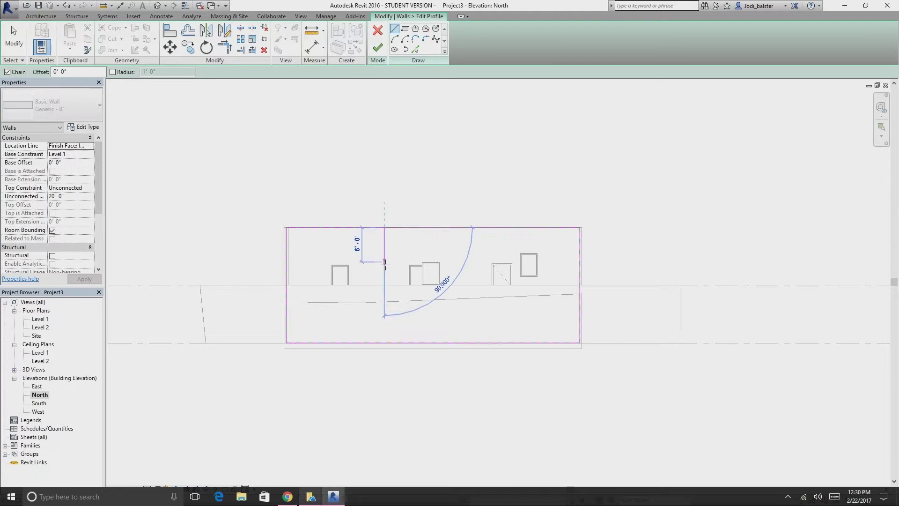
left_click(384, 270)
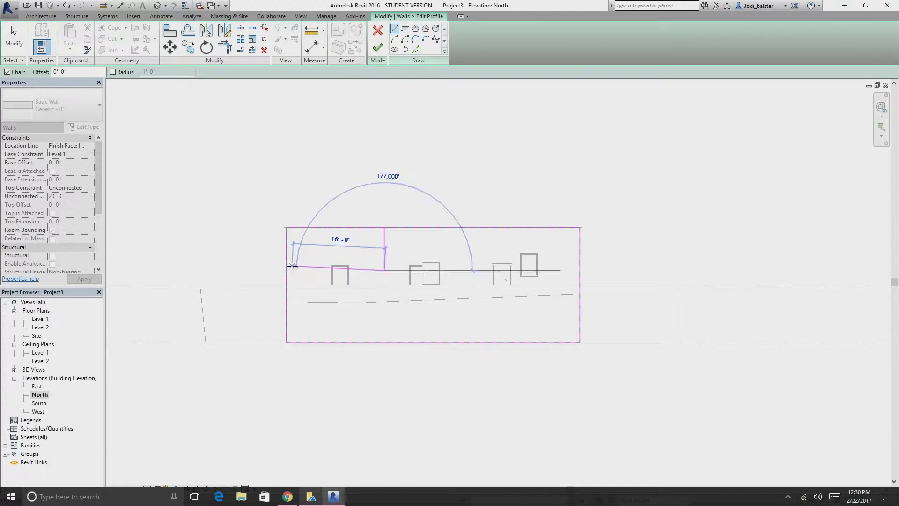
left_click(286, 270)
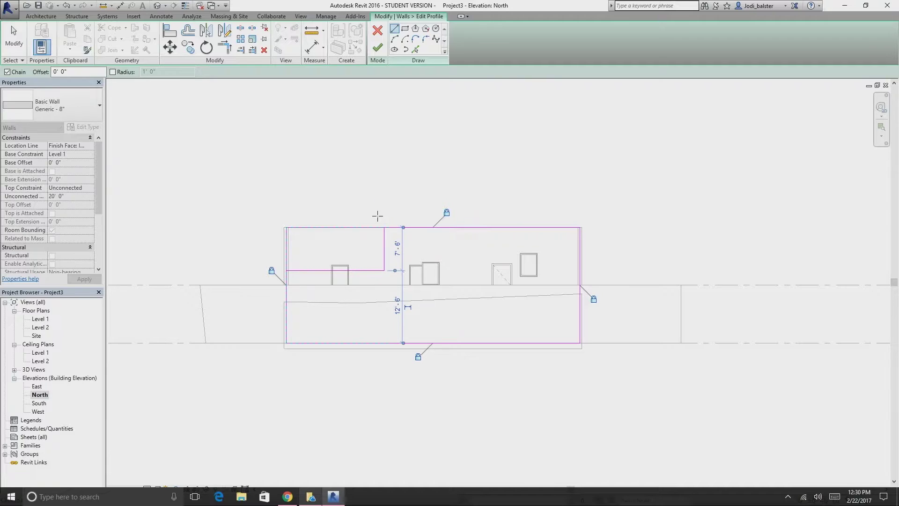
key("Escape")
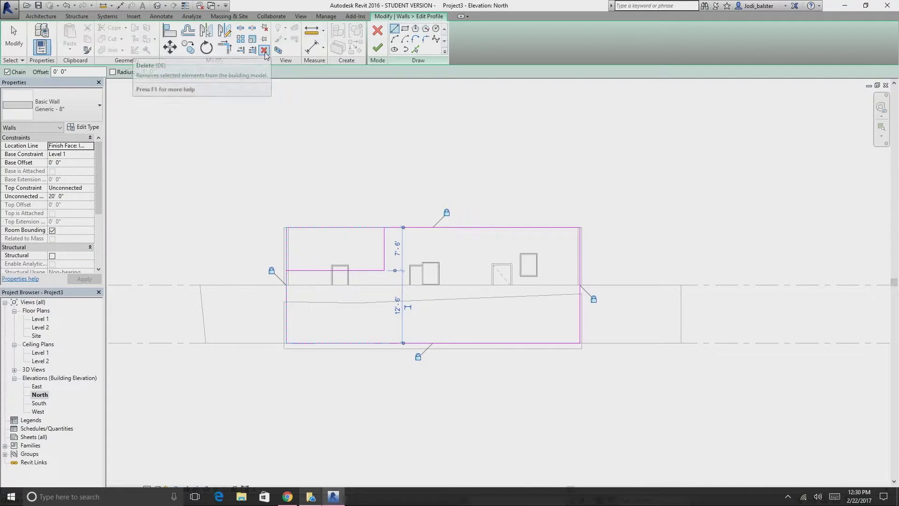
Trim the profile's top and east edges to the notch lines, finish the north wall's profile and view it in 3D
left_click(229, 49)
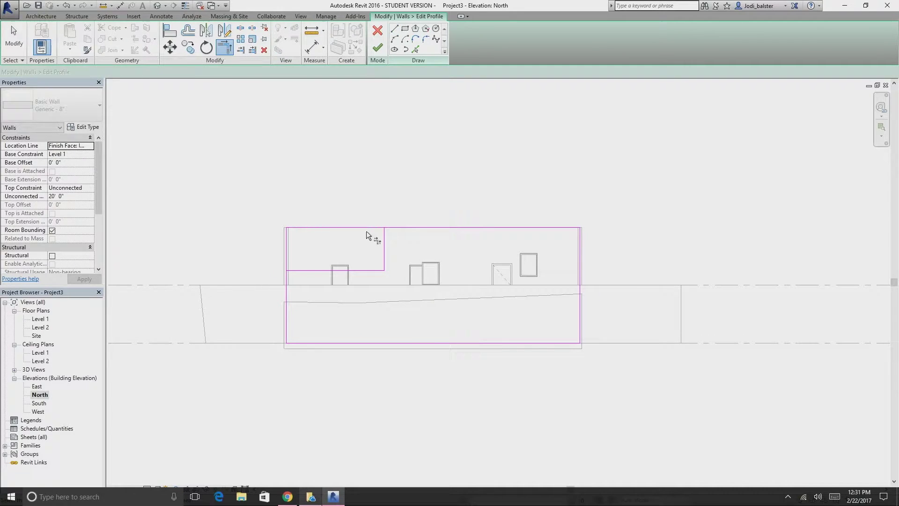
left_click(391, 230)
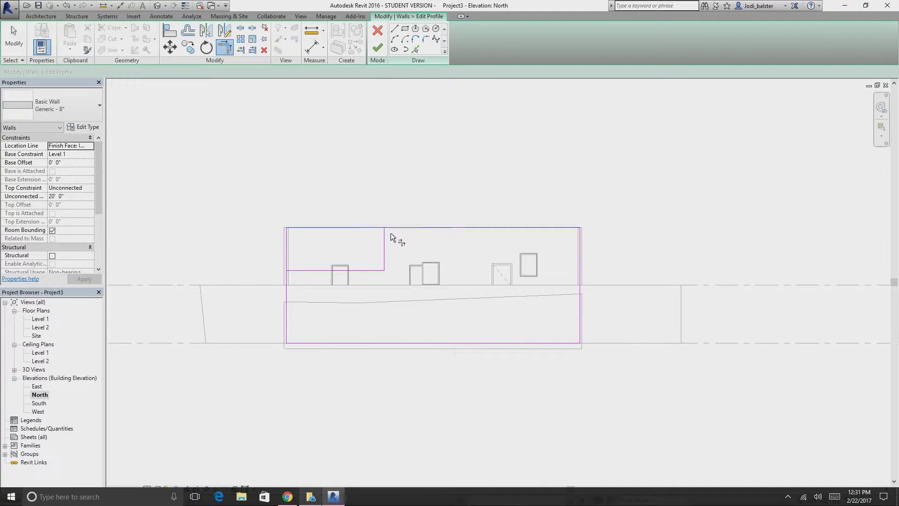
left_click(295, 271)
left_click(303, 270)
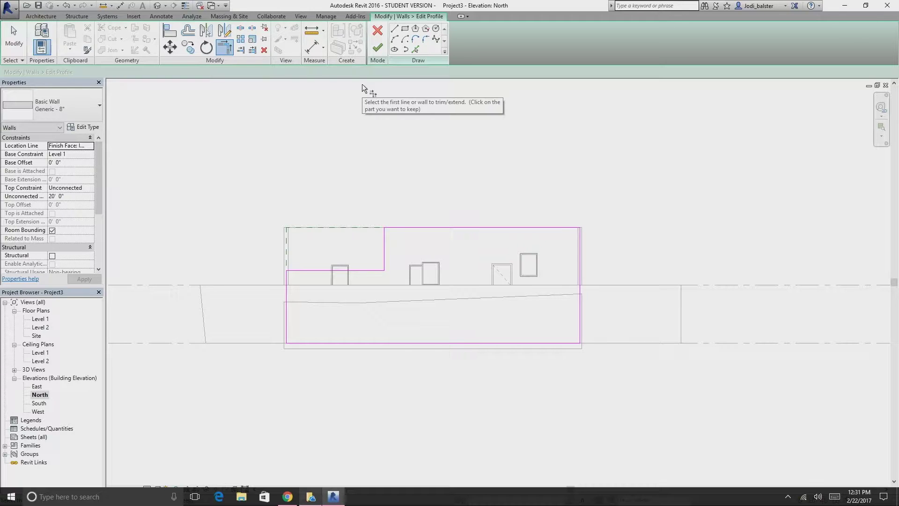
left_click(377, 49)
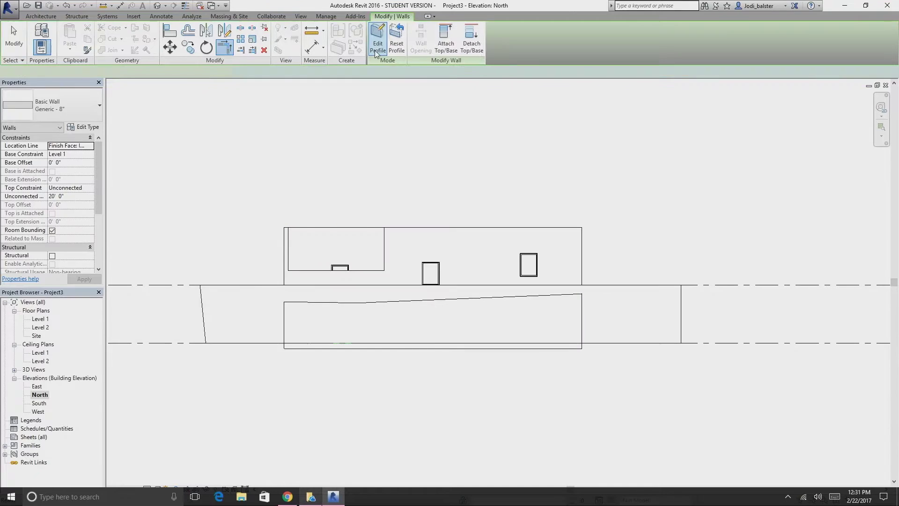
left_click(342, 184)
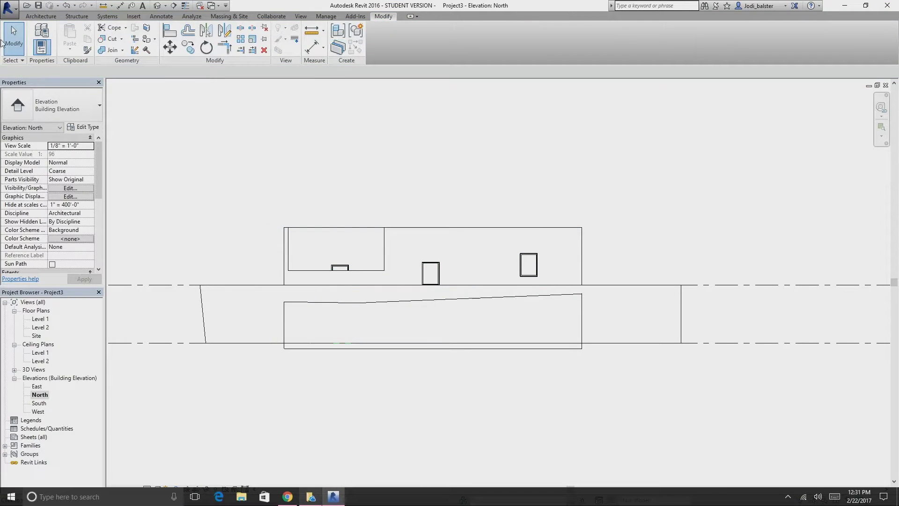
left_click(158, 5)
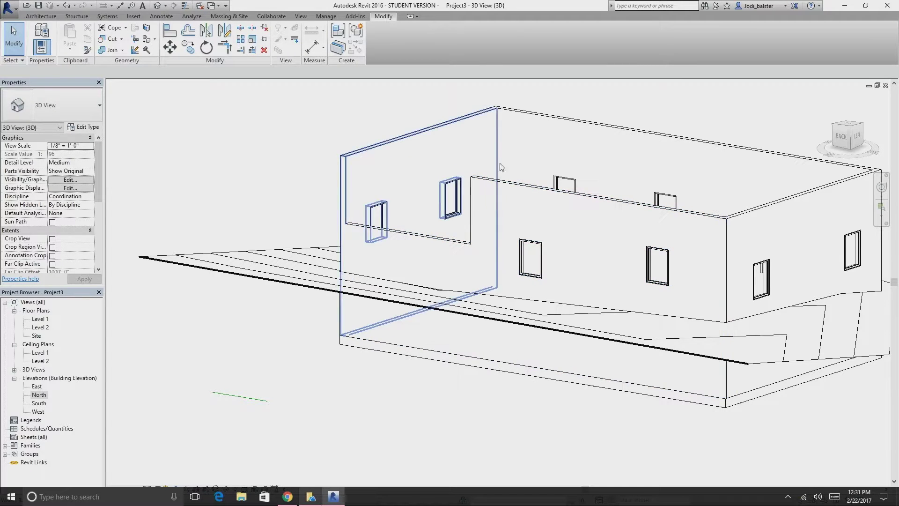
scroll(501, 167, "up", 2)
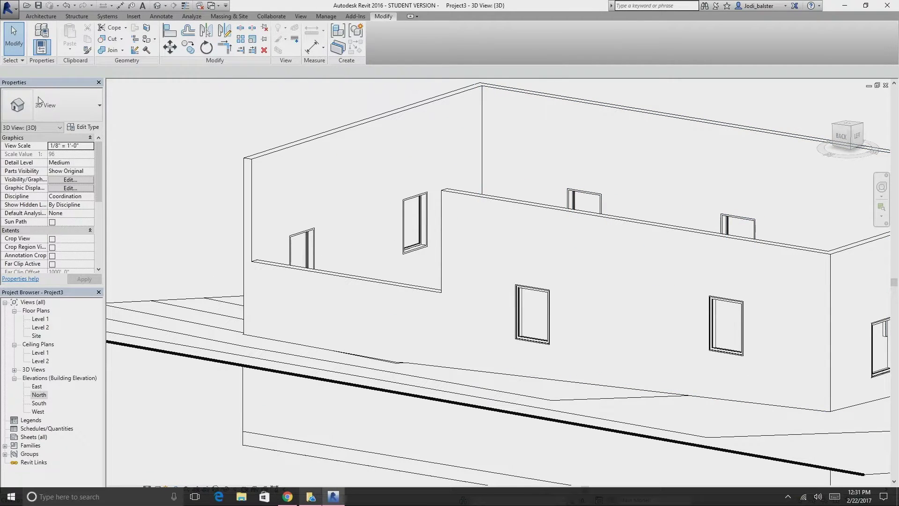
On Level 2, sketch a Generic - 12" floor boundary along the west, south and east walls, running about 40'-0" north past the notch
double_click(40, 361)
scroll(616, 248, "up", 2)
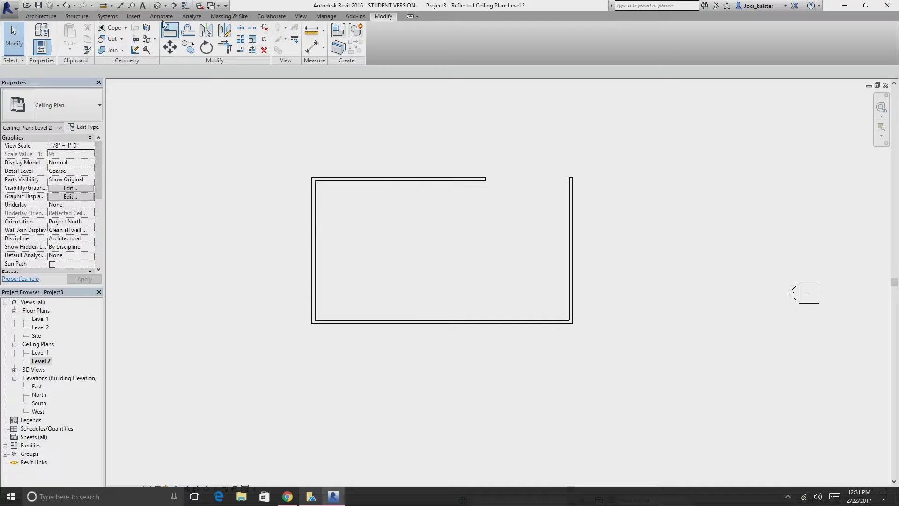
left_click(41, 16)
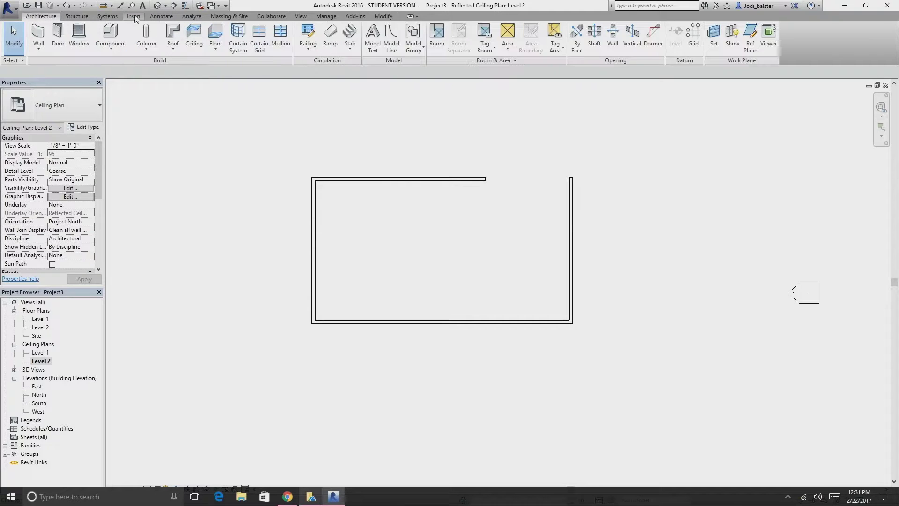
left_click(215, 38)
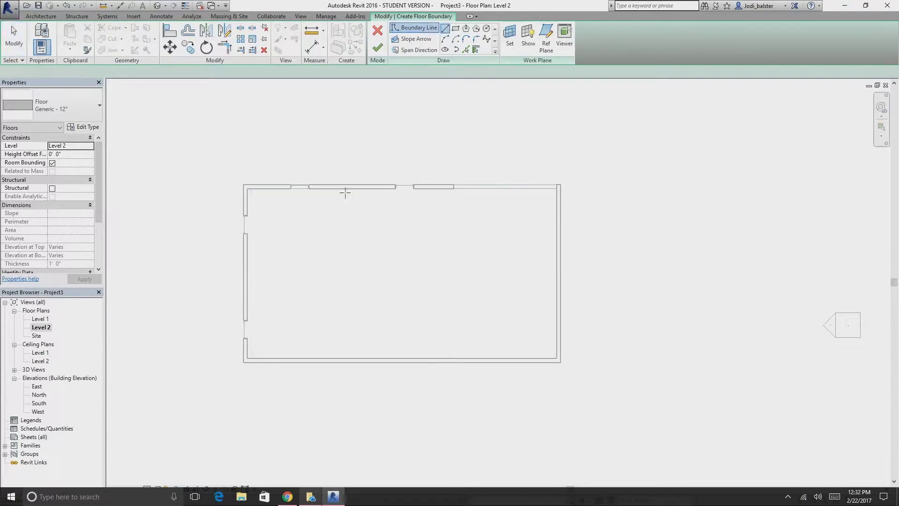
left_click(248, 188)
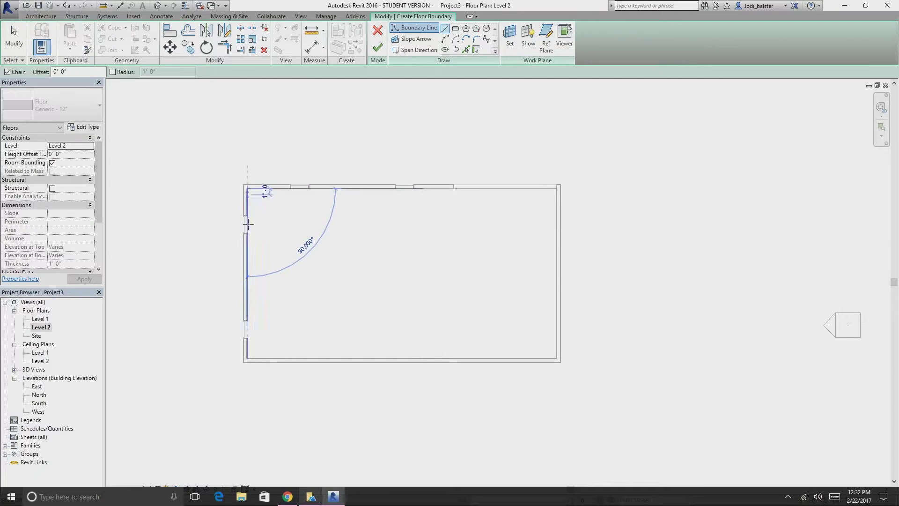
left_click(247, 358)
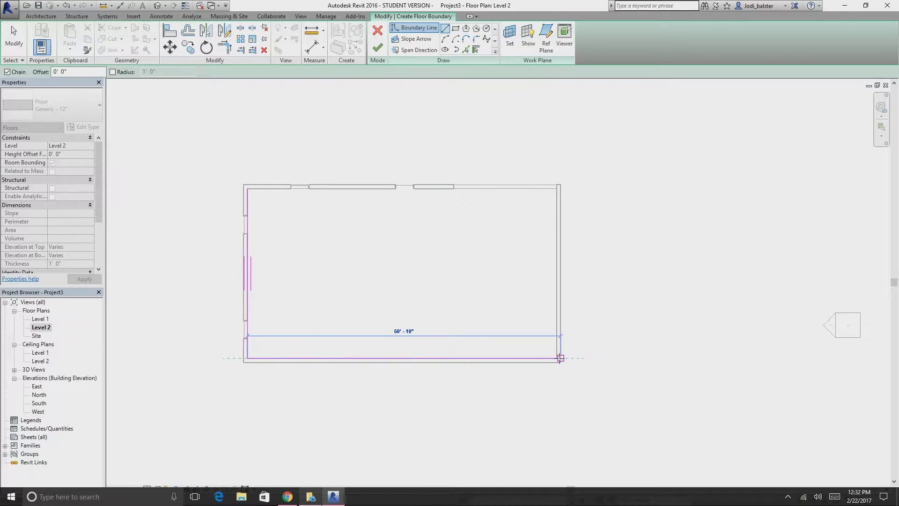
left_click(556, 358)
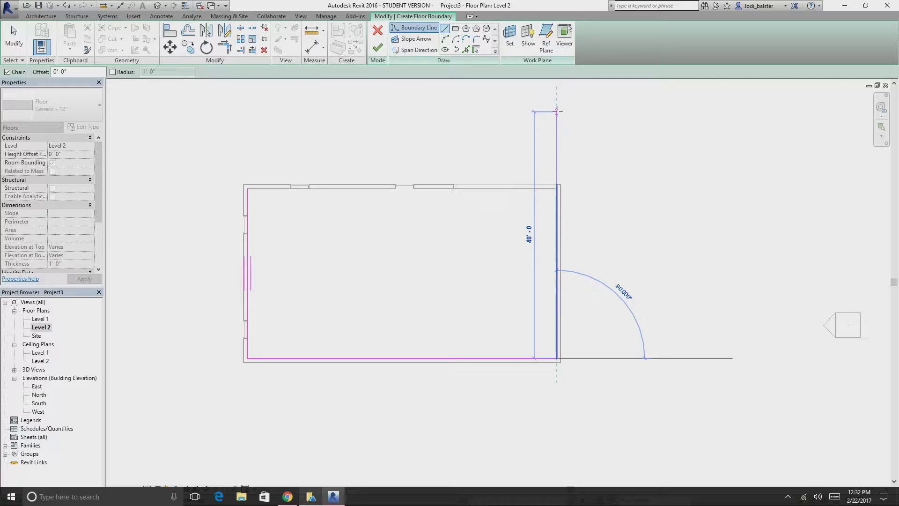
left_click(557, 111)
left_click(470, 116)
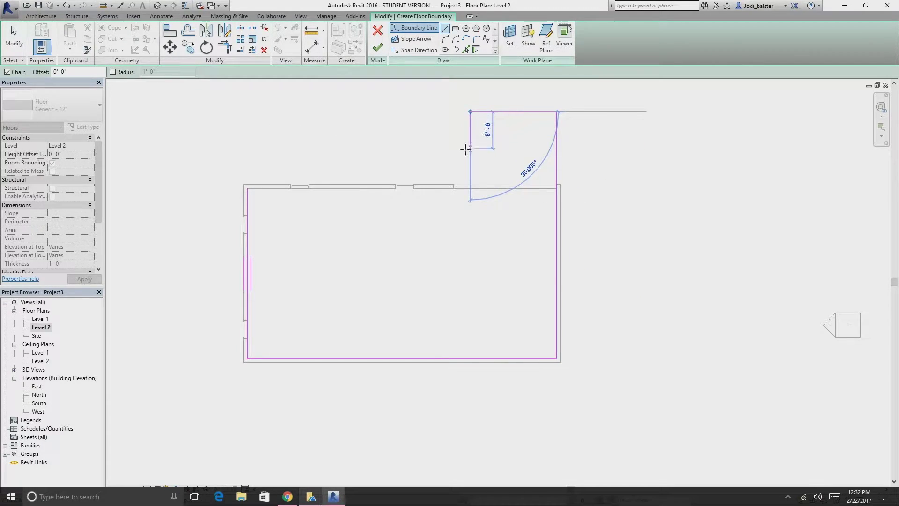
key("Escape")
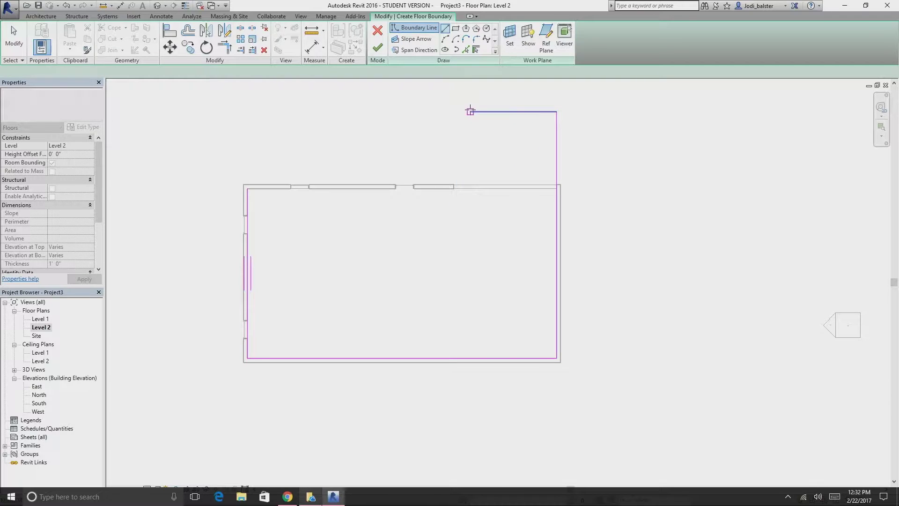
key("Escape")
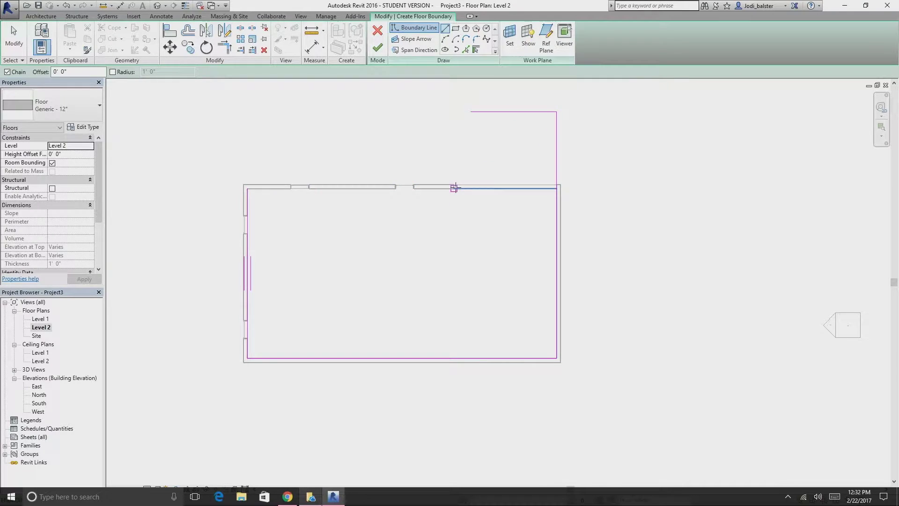
Close the floor boundary with a balcony west edge about 12'-2" long from the notch corner and a line along the north wall's inner face
left_click(454, 187)
left_click(455, 111)
key("Escape")
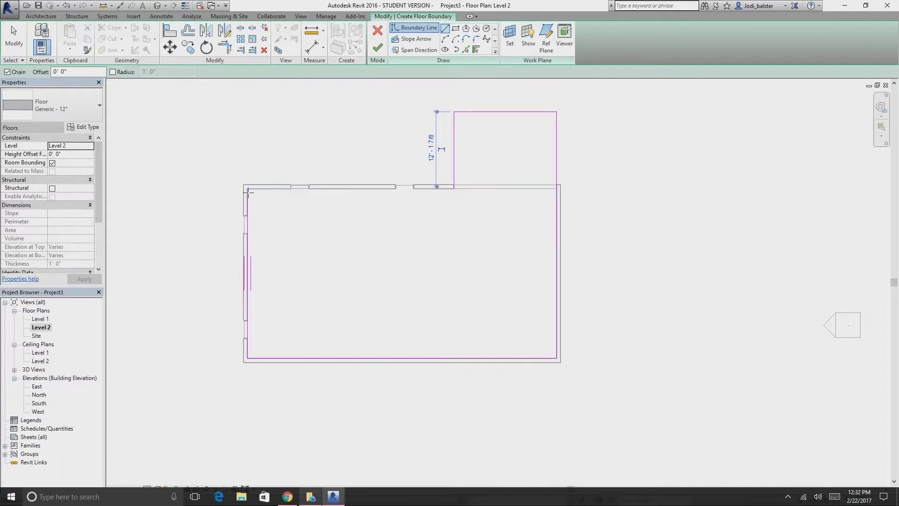
left_click(247, 189)
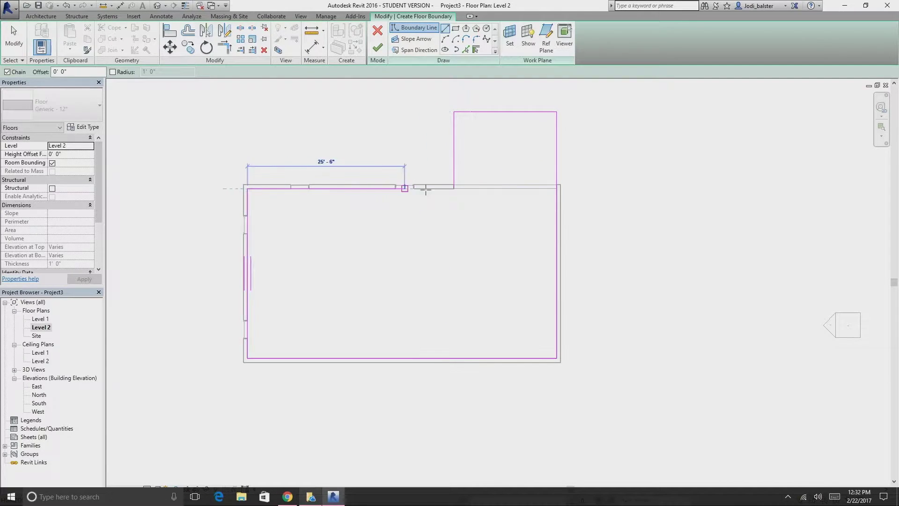
left_click(454, 188)
key("Escape")
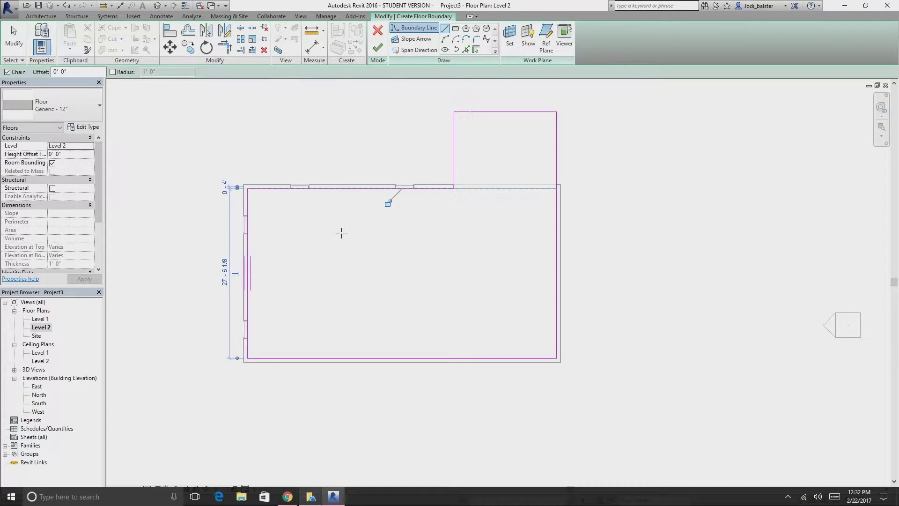
left_click(556, 122)
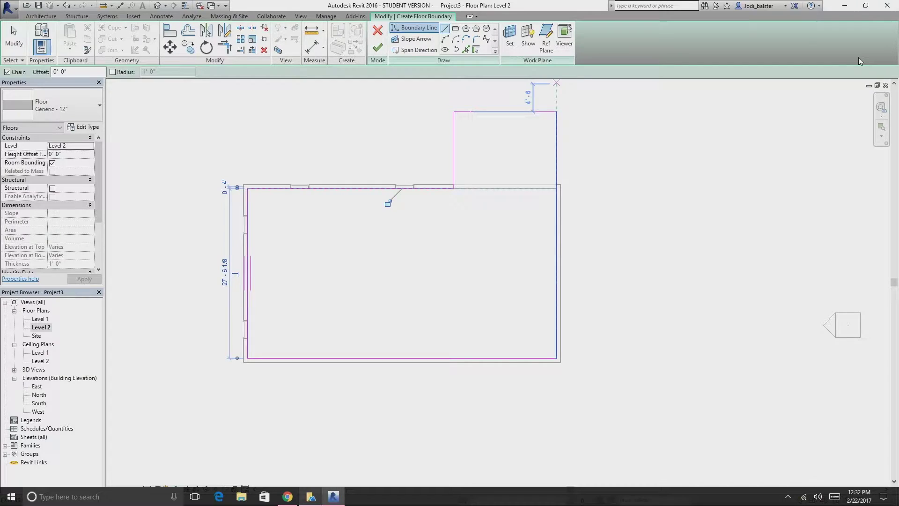
left_click(454, 112)
key("Escape")
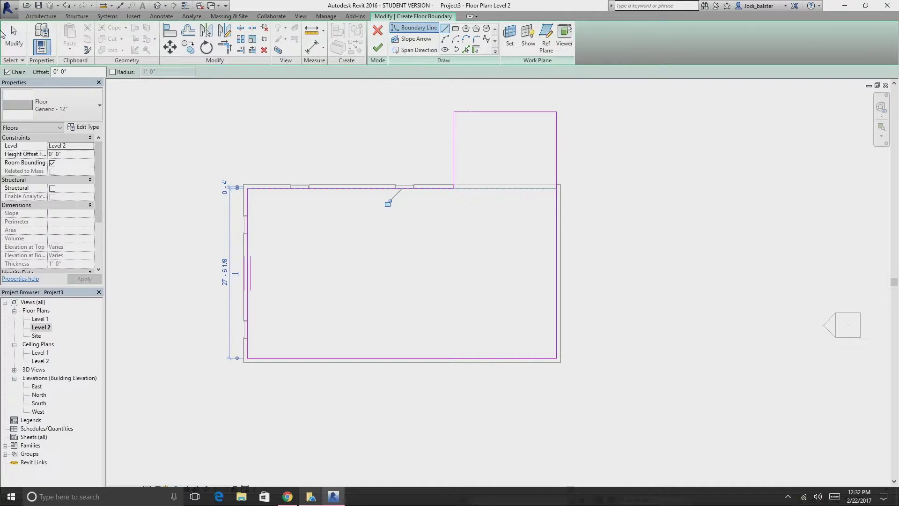
key("Escape")
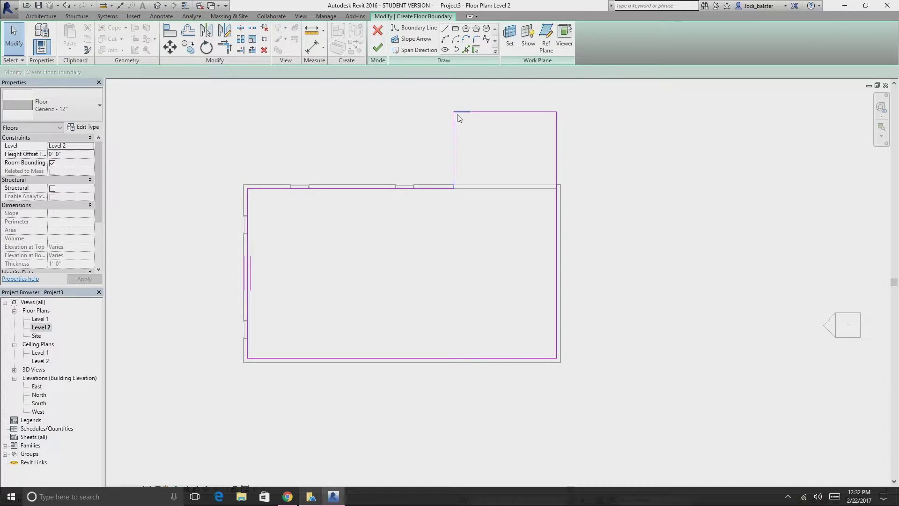
Delete the short boundary segment at the balcony's northwest corner and try to finish the floor sketch
left_click(466, 112)
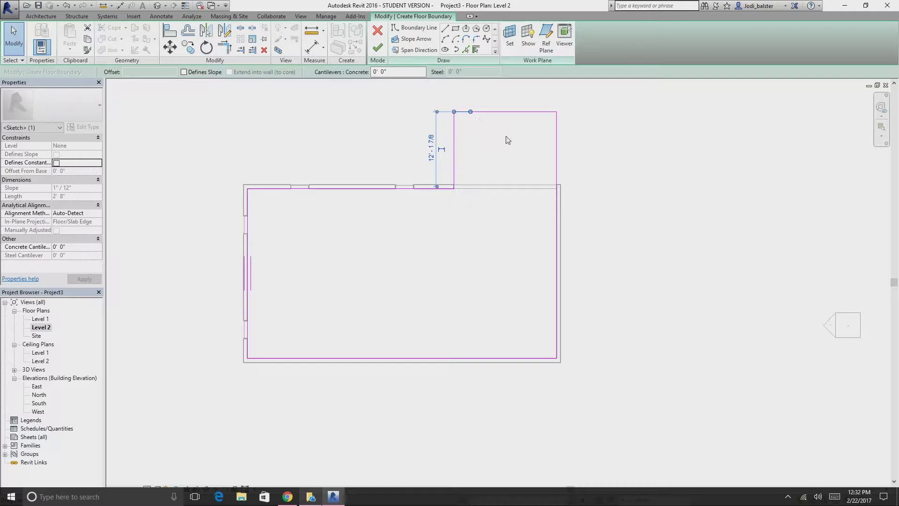
key("Delete")
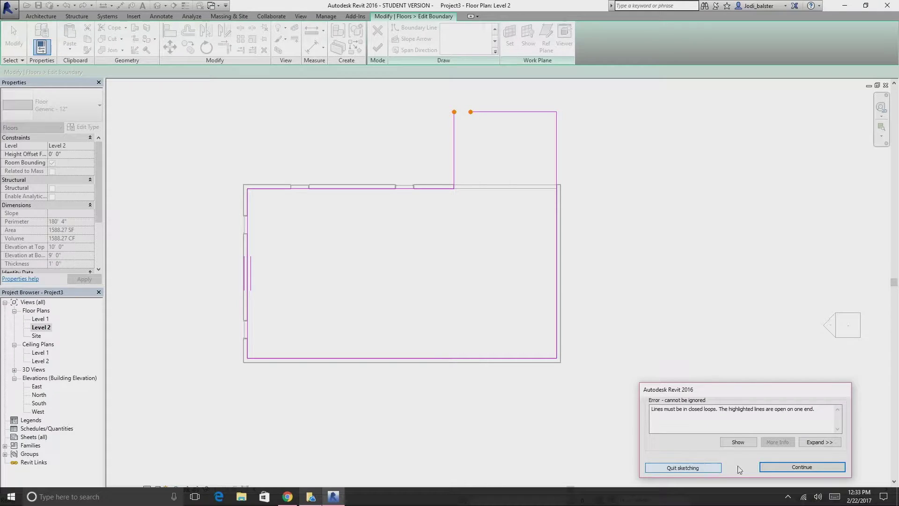
left_click(788, 468)
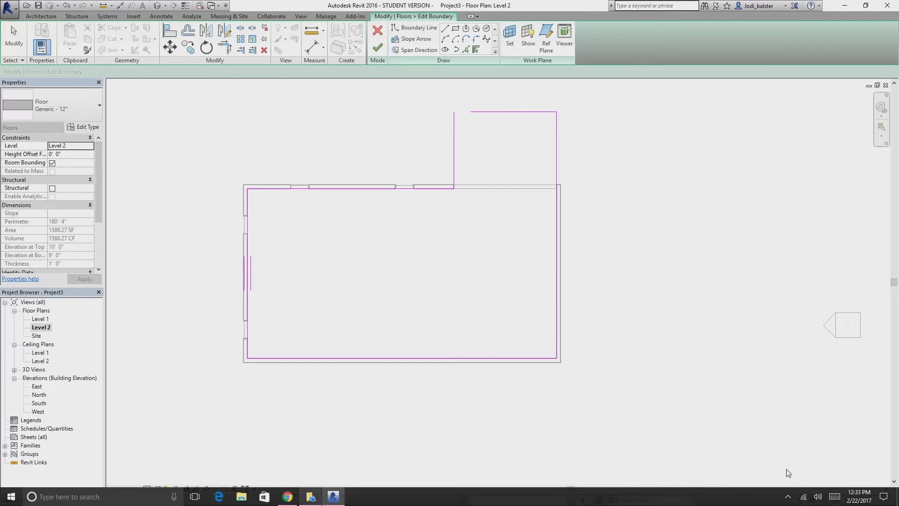
Trim the balcony's west and north boundary lines into a closed corner and finish the floor
left_click(223, 49)
left_click(456, 137)
left_click(476, 111)
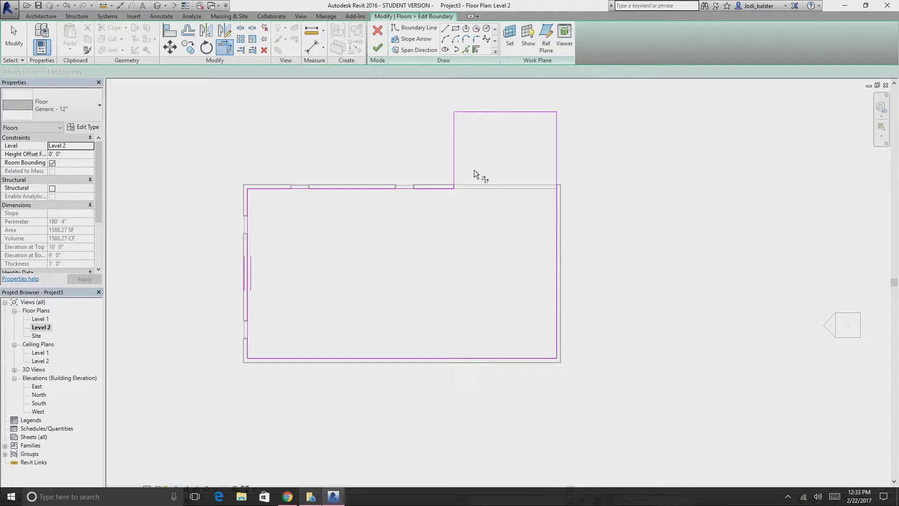
left_click(377, 47)
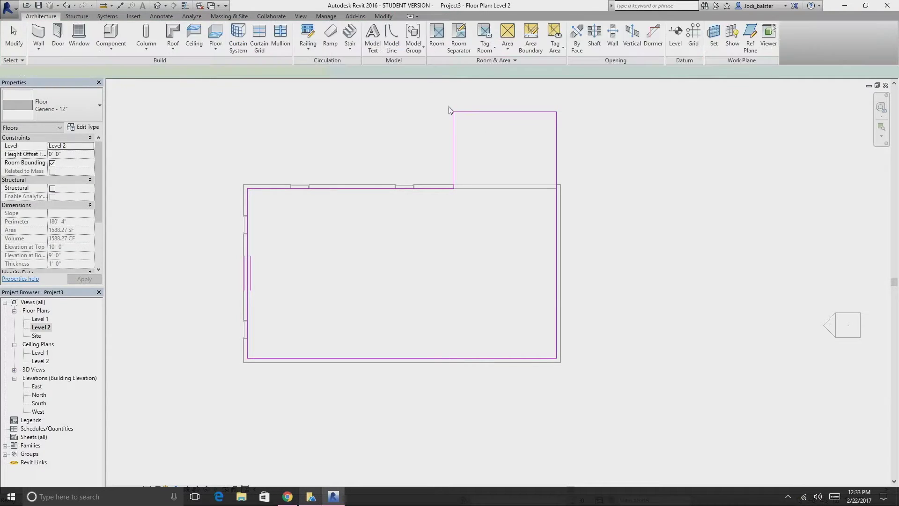
left_click(705, 325)
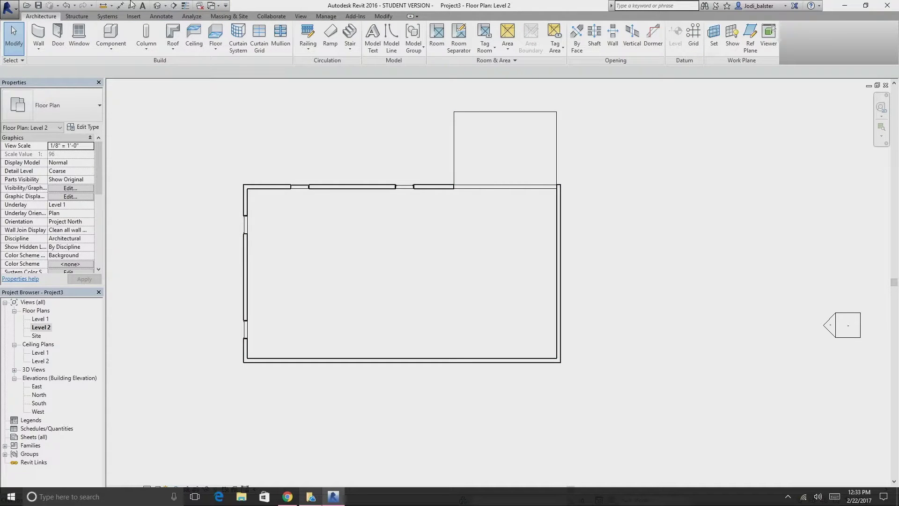
Examine in 3D how the balcony floor meets the north wall left standing below the notch
left_click(157, 5)
left_click(194, 202)
key("Escape")
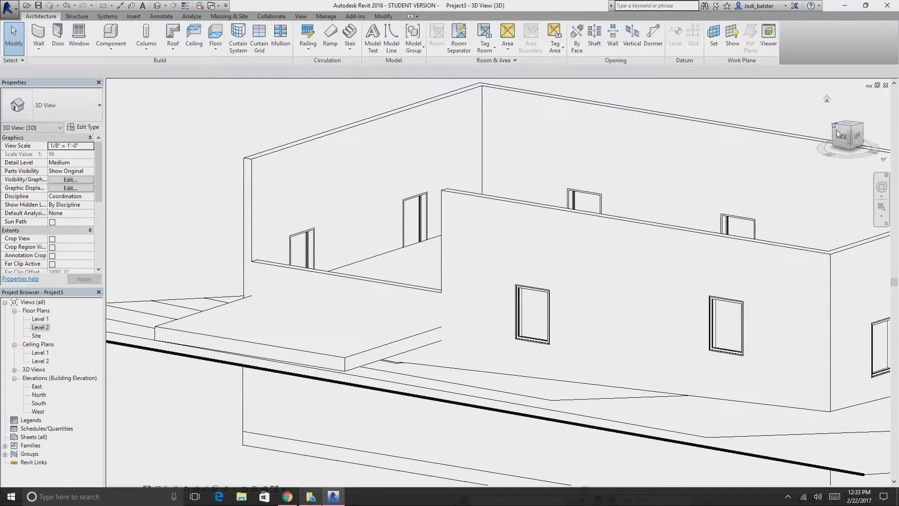
left_click_drag(859, 138, 839, 149)
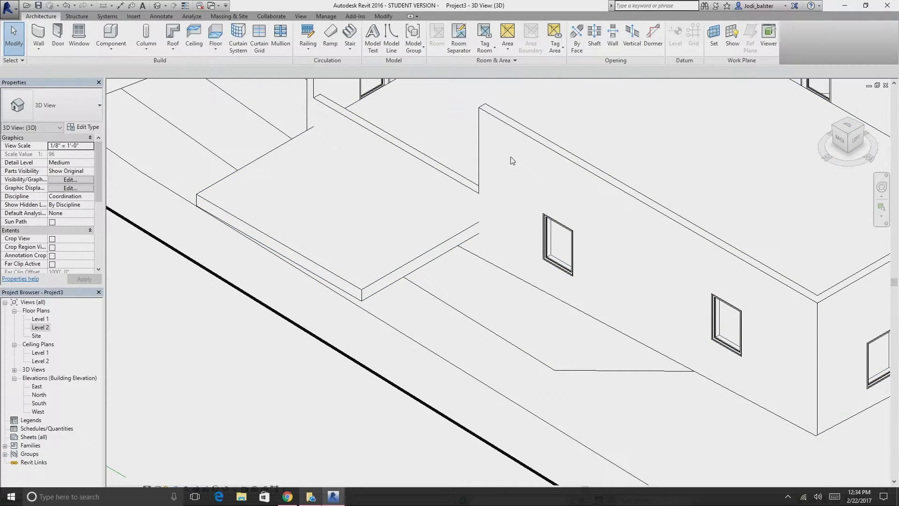
left_click(336, 281)
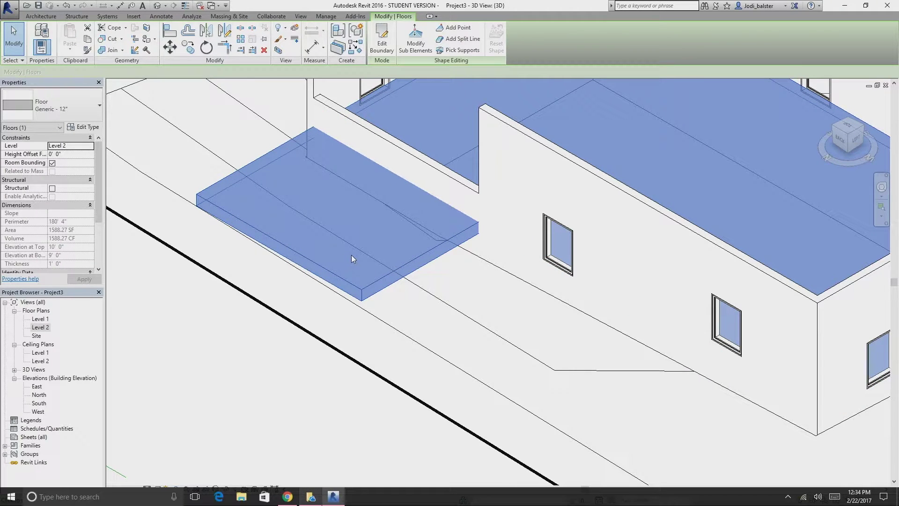
left_click(403, 145)
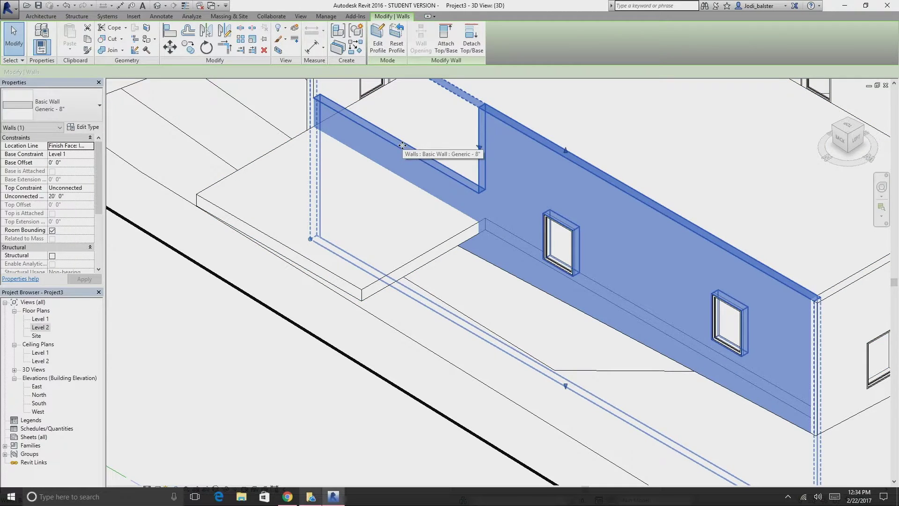
left_click(421, 259)
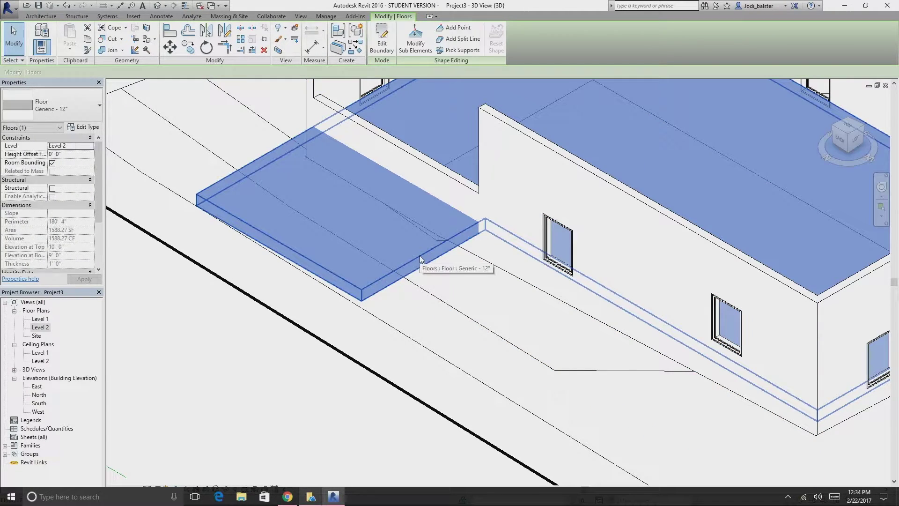
Edit the north wall's profile, lowering the notch's bottom edge to the level of the balcony floor, and finish the profile
left_click(461, 189)
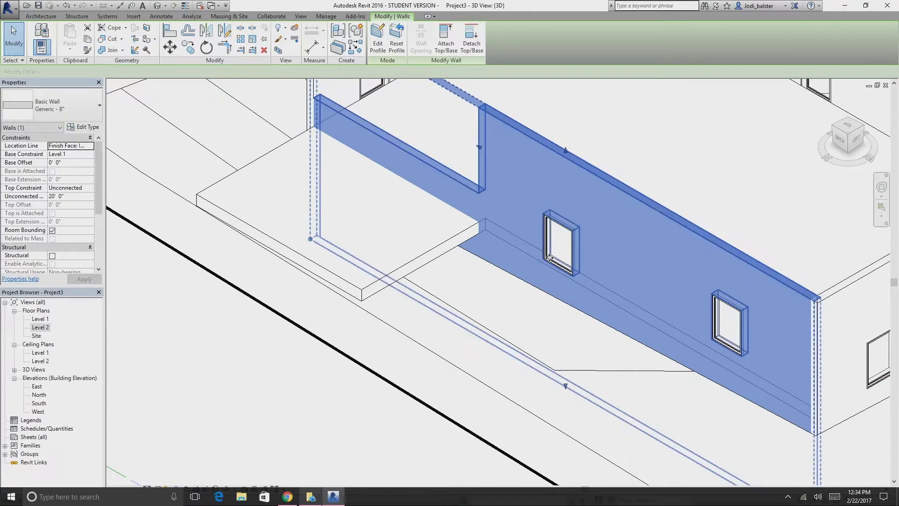
middle_click_drag(579, 279, 653, 233)
left_click(378, 36)
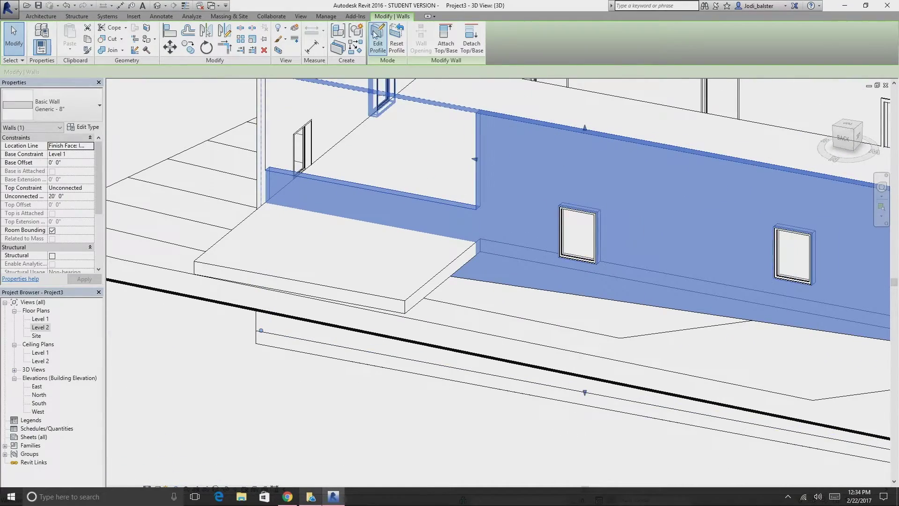
left_click(398, 193)
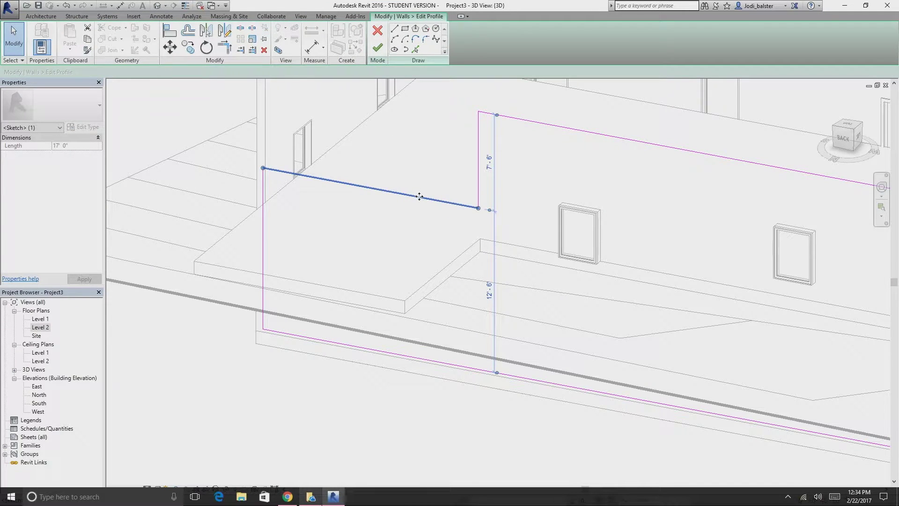
mouse_move(417, 208)
left_mouse_down()
mouse_move(414, 233)
mouse_move(446, 229)
left_mouse_up()
mouse_move(458, 255)
middle_mouse_down("shift")
mouse_move(602, 248)
mouse_move(726, 162)
mouse_move(539, 165)
middle_mouse_up("shift")
left_click(384, 47)
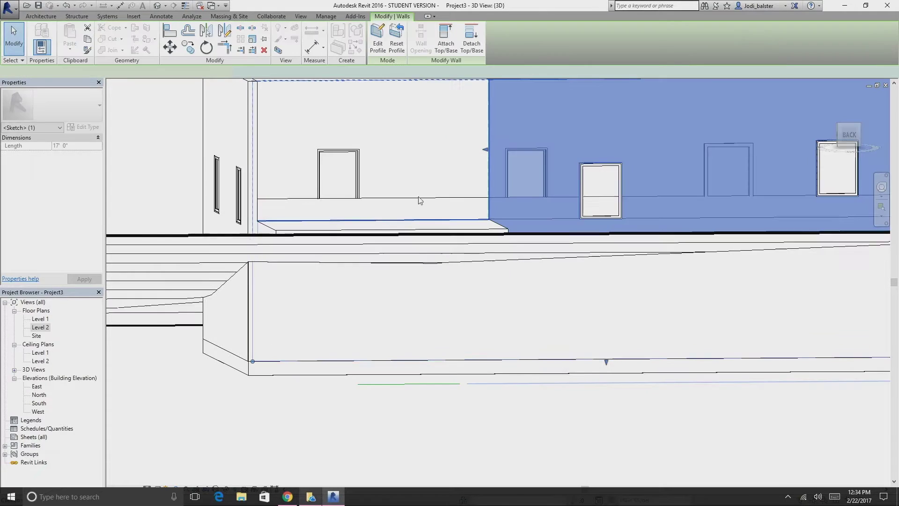
left_click(132, 332)
middle_click_drag(349, 247, 267, 257, "shift")
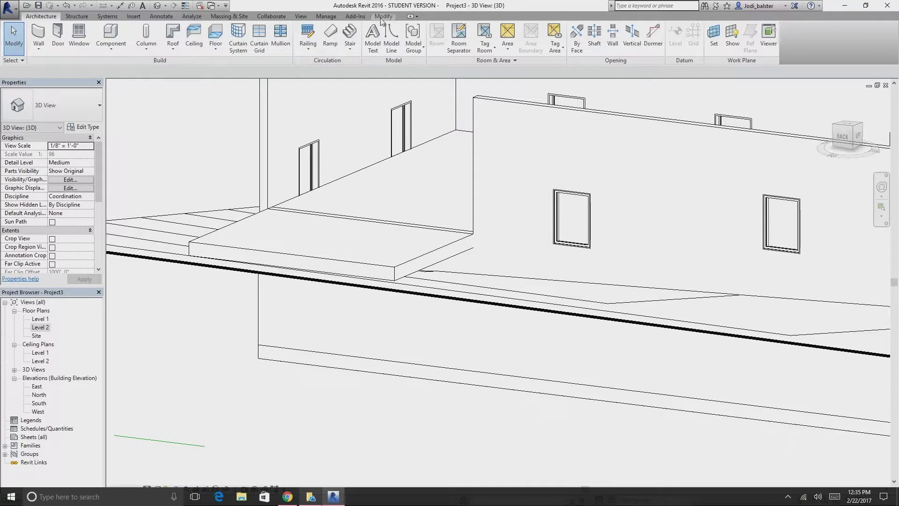
left_click(383, 17)
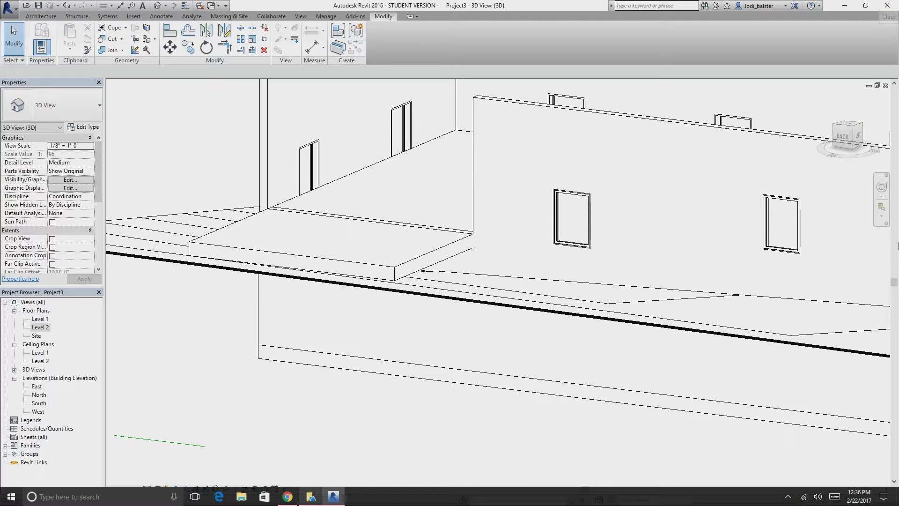
middle_click_drag(296, 399, 318, 367)
scroll(240, 303, "down", 5)
middle_click_drag(240, 303, 573, 320, "shift")
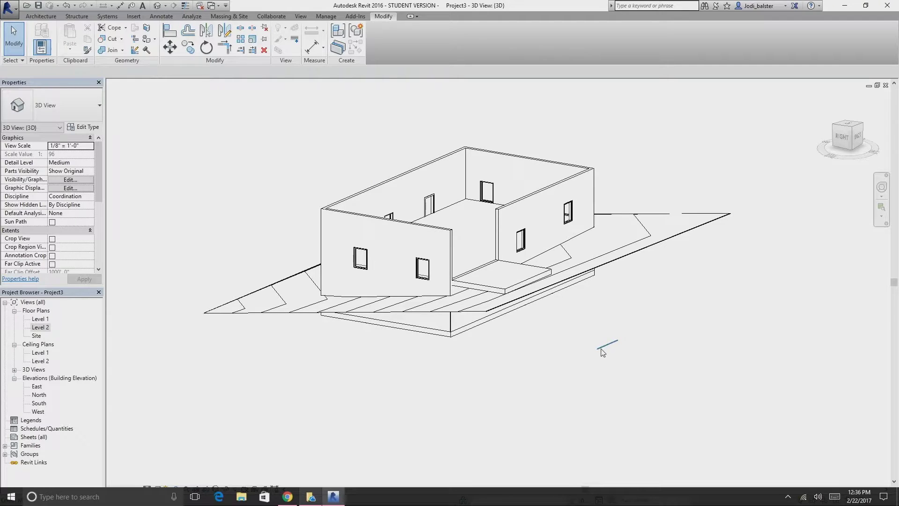
middle_click_drag(496, 364, 577, 358, "shift")
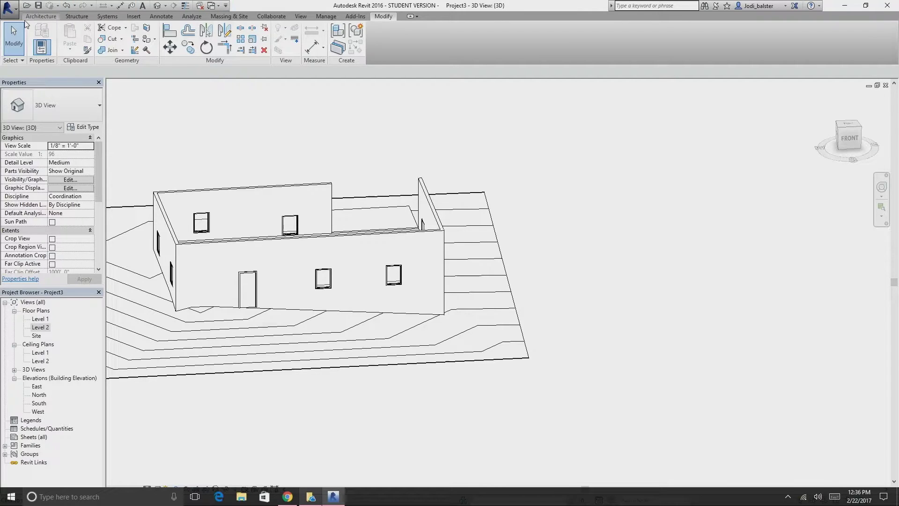
Start a roof footprint in the Level 2 floor plan using the type Wood Rafter 8" - Asphalt Shingle - Insulated
left_click(29, 17)
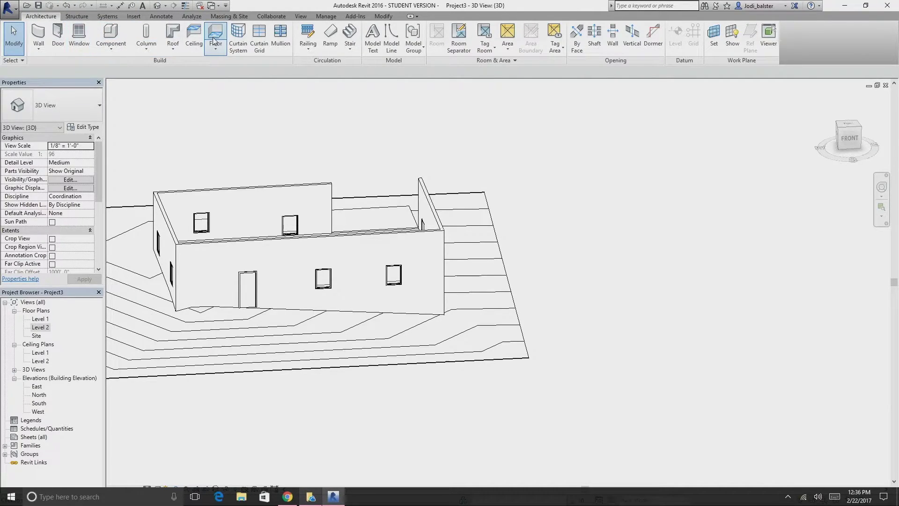
double_click(39, 329)
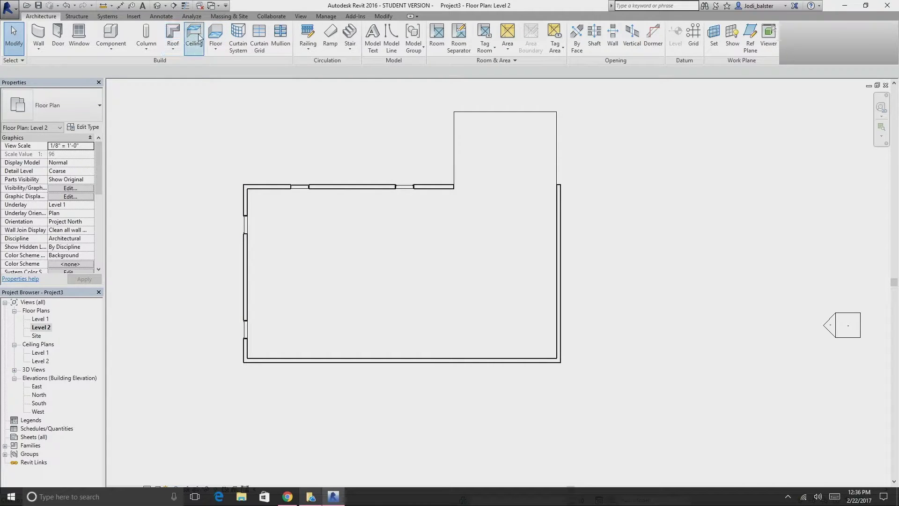
left_click(175, 39)
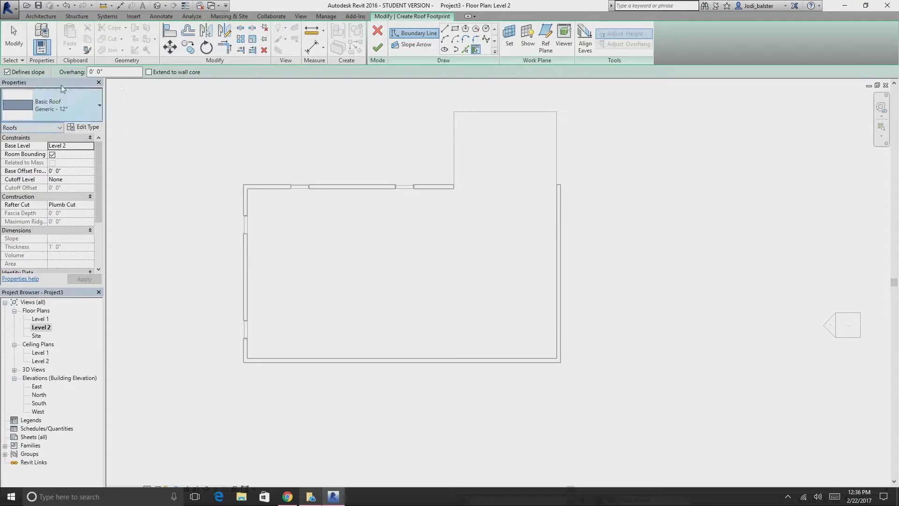
left_click(94, 107)
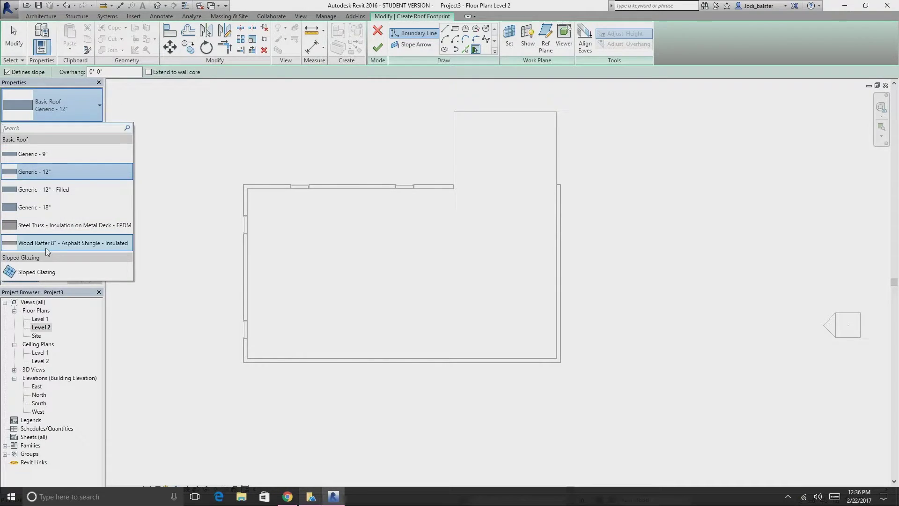
mouse_move(66, 245)
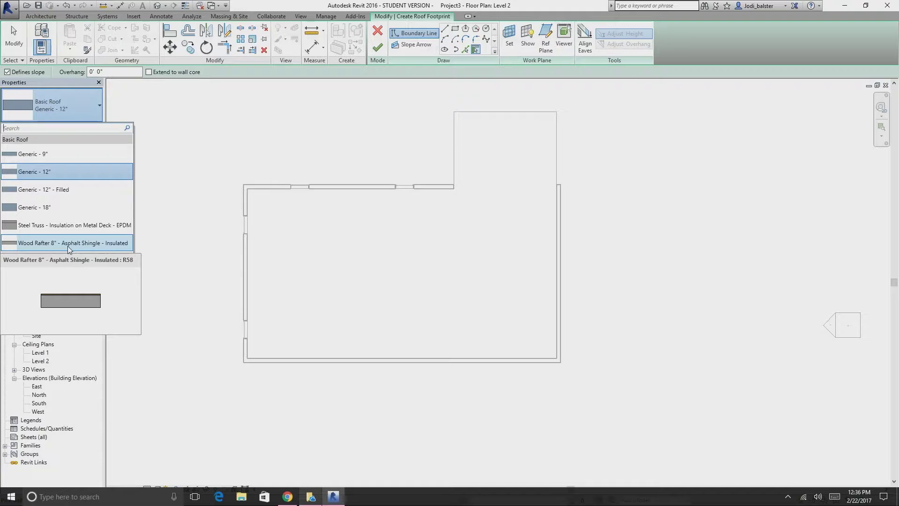
left_click(67, 246)
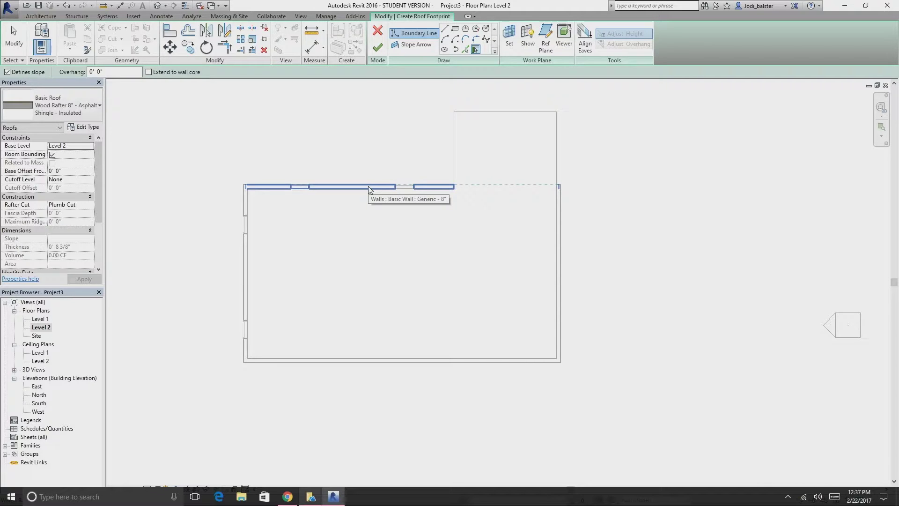
Set the roof overhang to 1' 0" and outline the footprint from the north, west, south and east walls
left_click(88, 73)
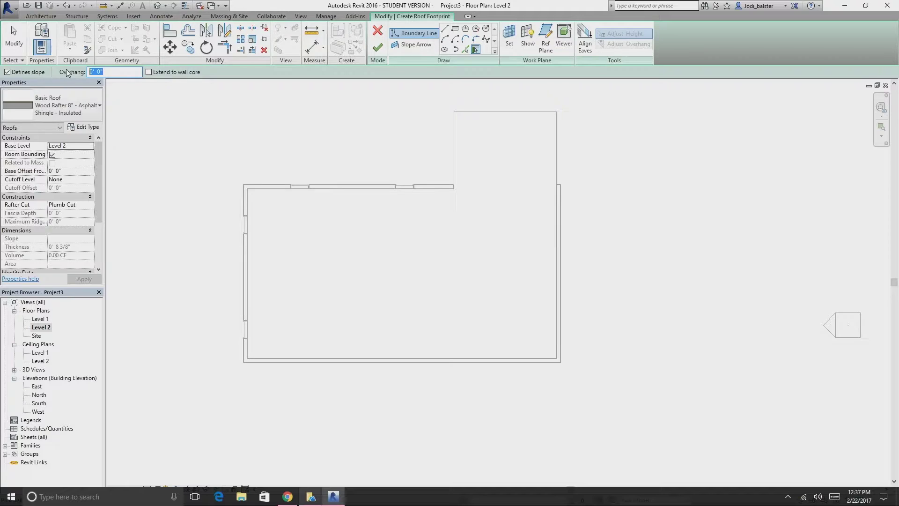
type("1")
key("Return")
left_click(373, 187)
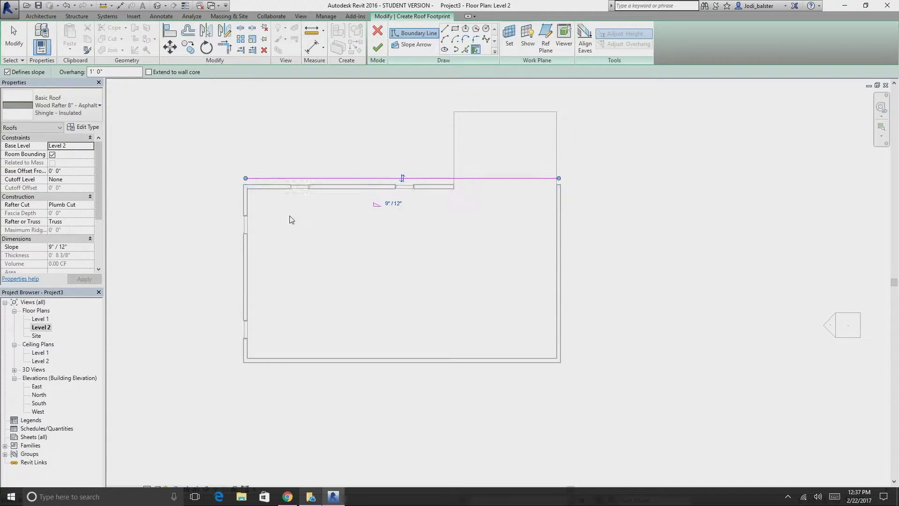
left_click(246, 241)
left_click(344, 359)
left_click(557, 330)
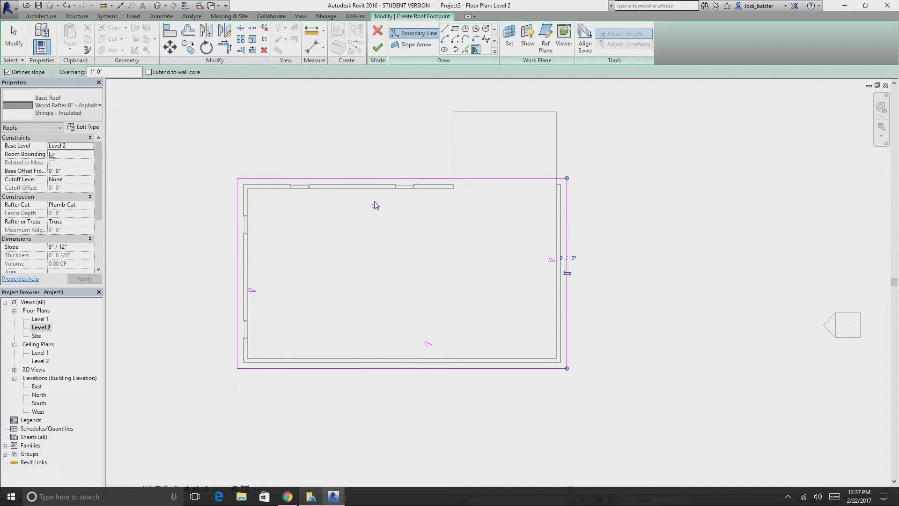
left_click(14, 43)
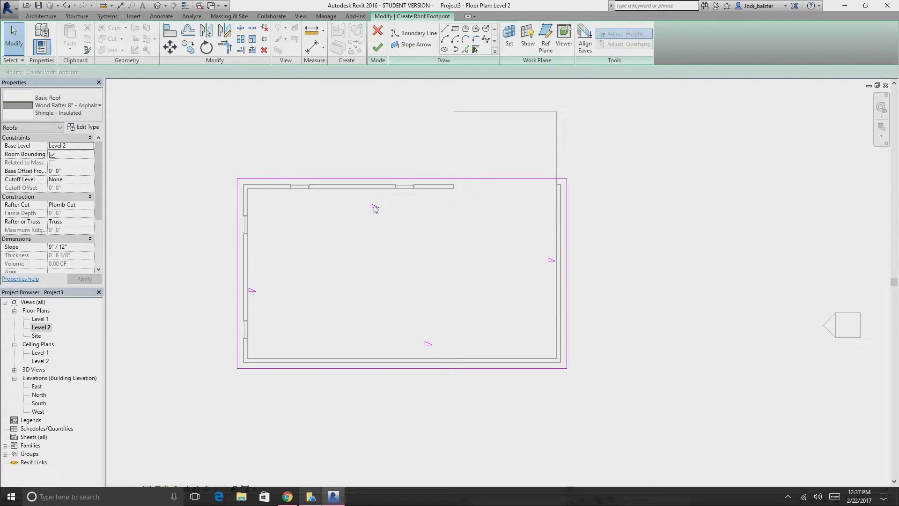
Remove the slope definition from the north and south edges of the roof footprint
left_click(379, 181)
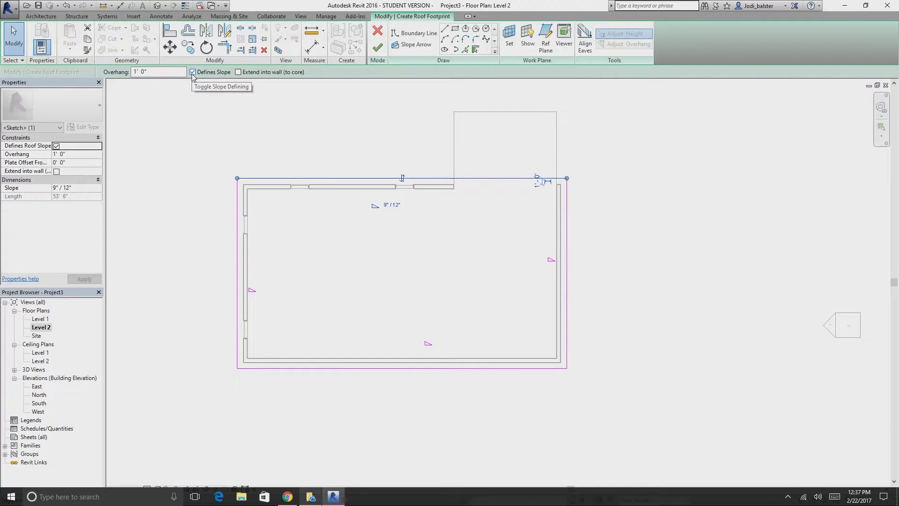
left_click(411, 369)
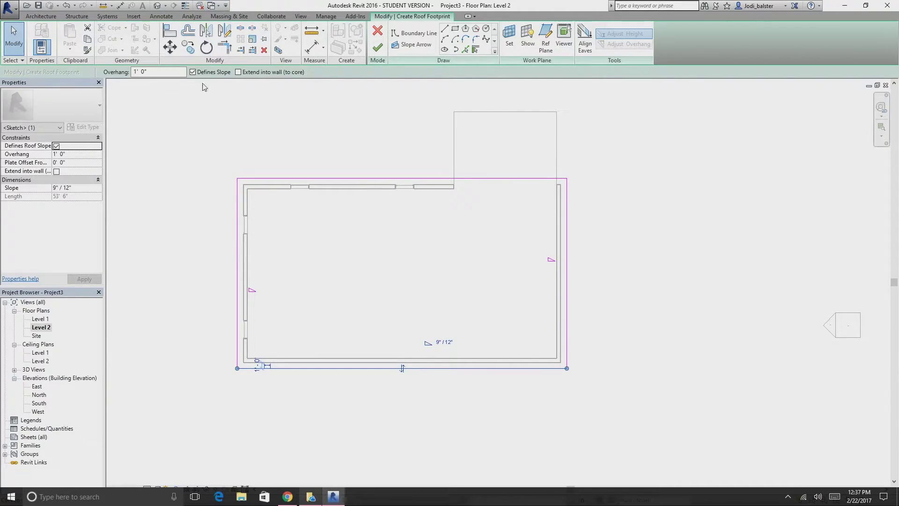
left_click(192, 72)
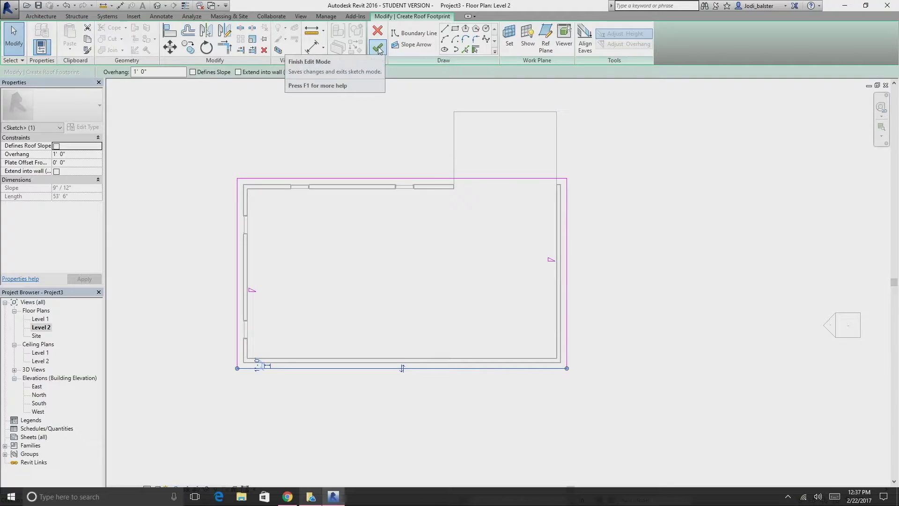
Make the north and south roof edges define slope and remove the slope definition from the west and east edges
left_click(459, 178)
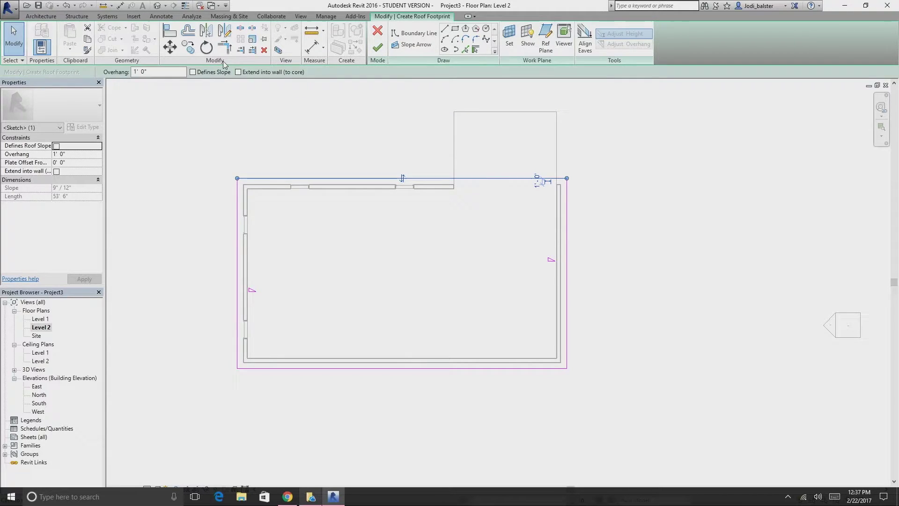
left_click(193, 72)
left_click(237, 238)
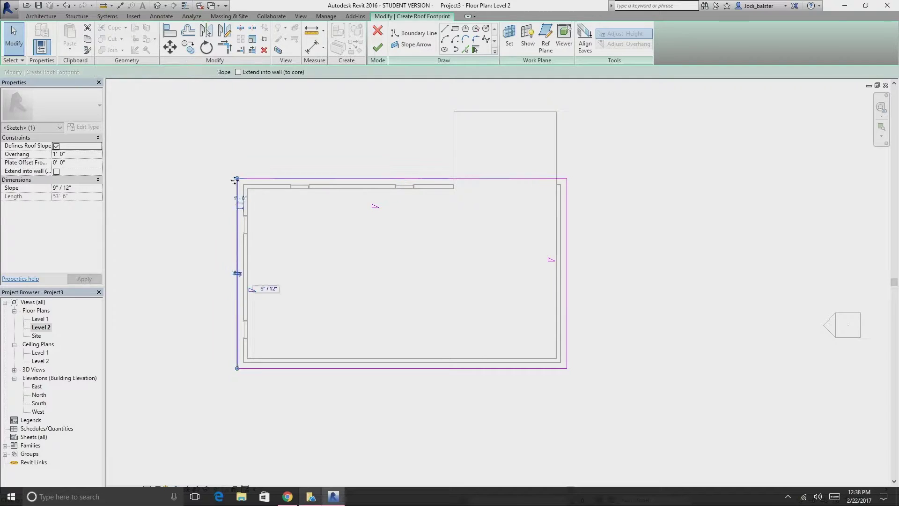
left_click(192, 72)
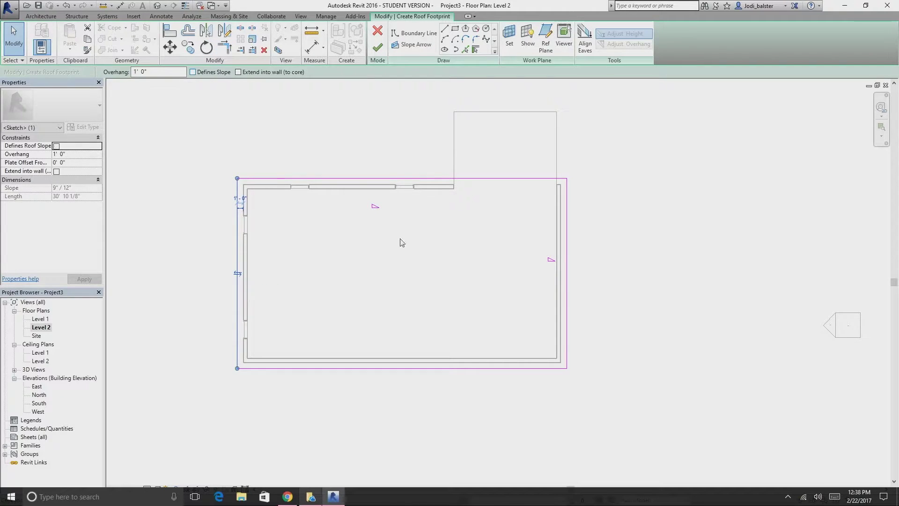
left_click(434, 369)
left_click(192, 72)
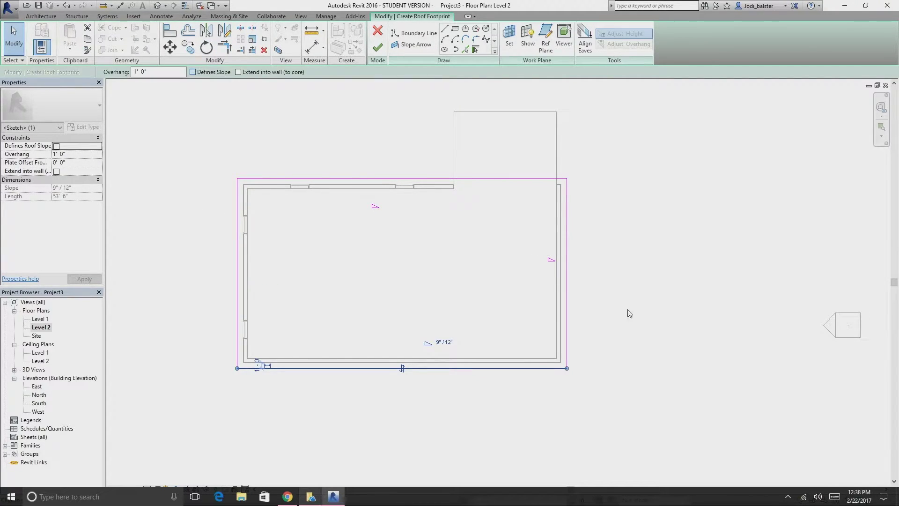
left_click(567, 323)
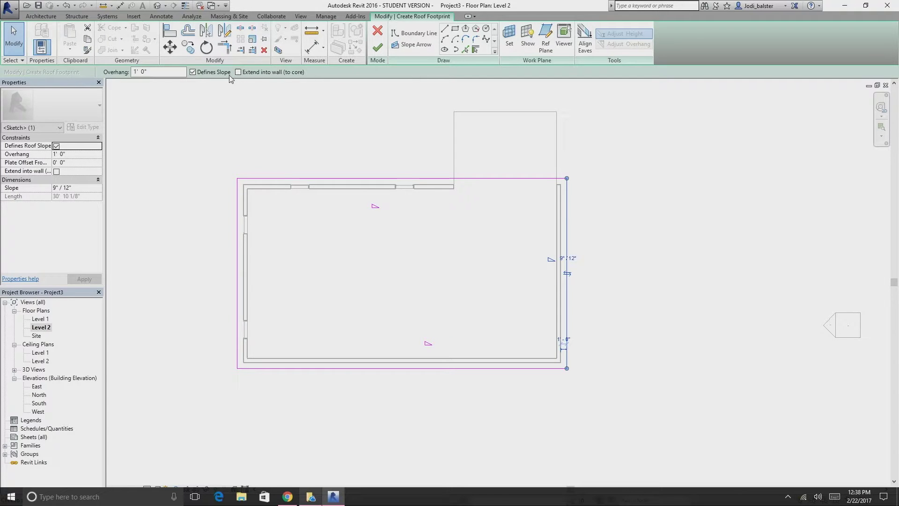
left_click(193, 73)
left_click(307, 117)
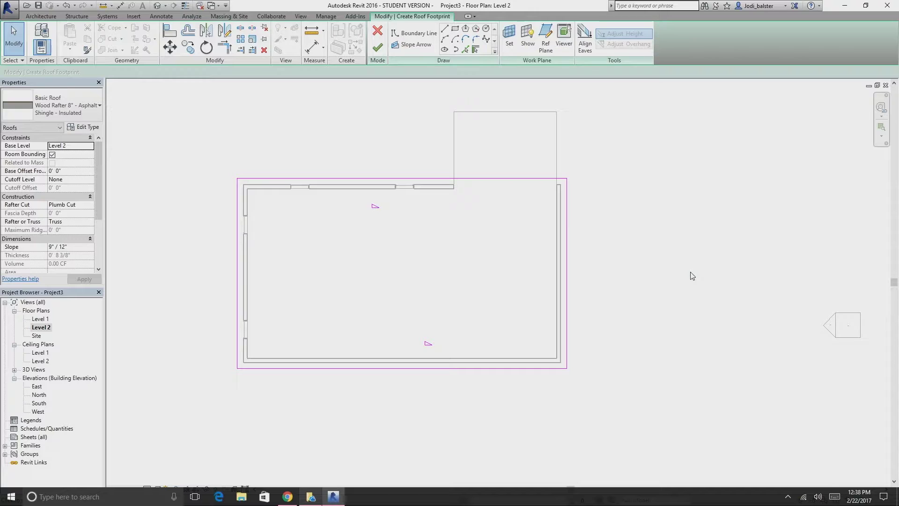
Finish the roof footprint, attach the highlighted walls to the roof and delete the window instance that cannot cut its wall
left_click(378, 48)
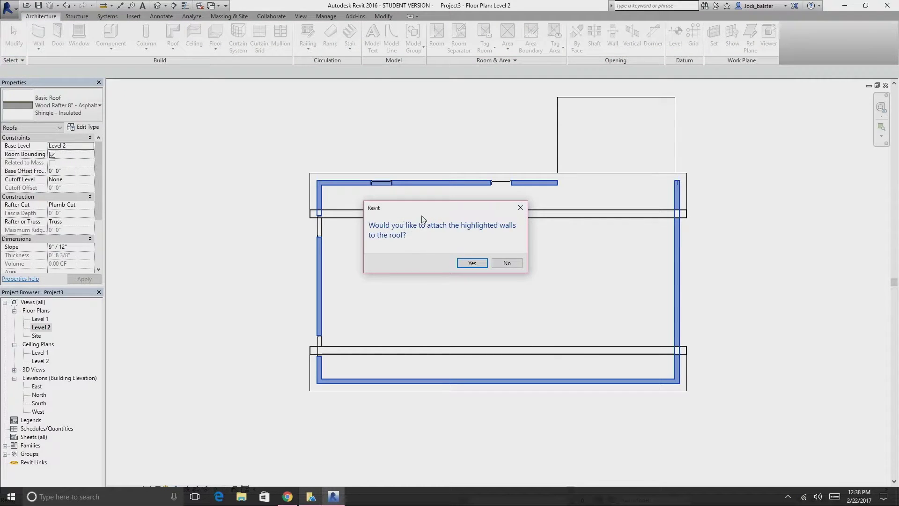
left_click(471, 263)
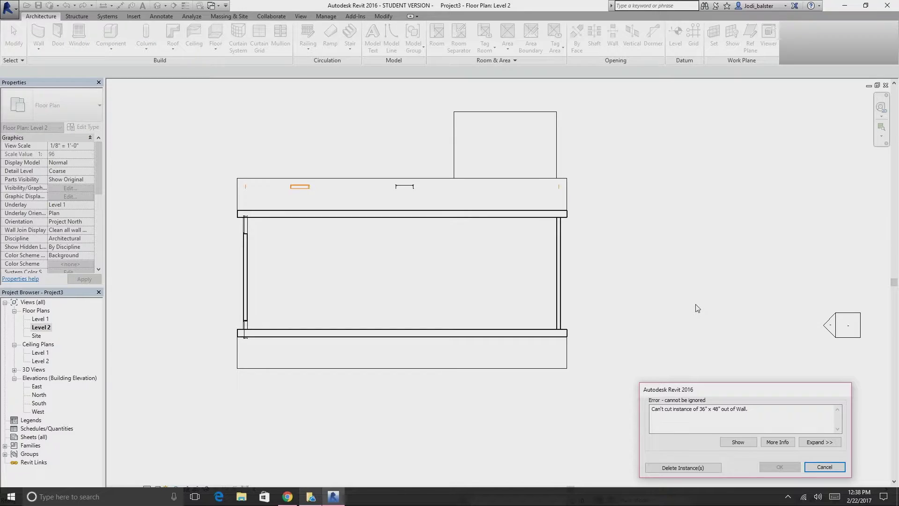
left_click(686, 468)
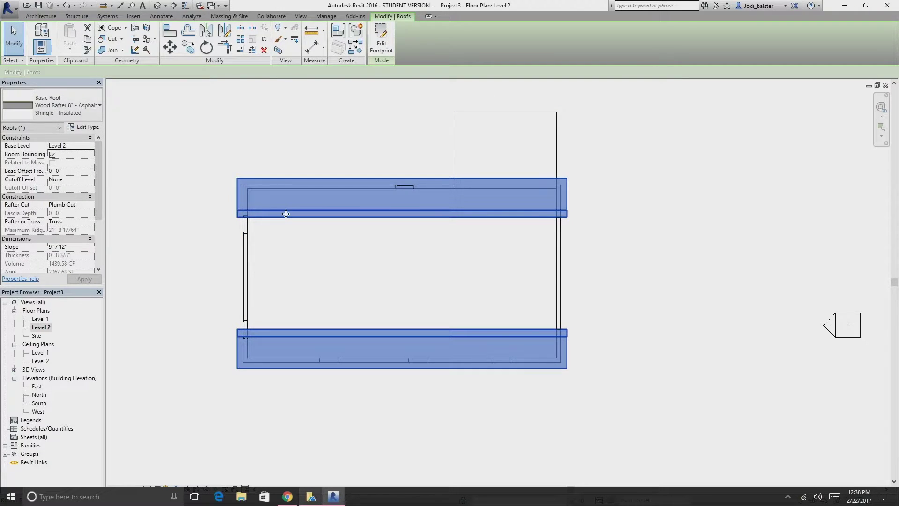
In the 3D view, reshape the roof with its ridge handle to a slope of 9 35/256" / 12"
left_click(158, 5)
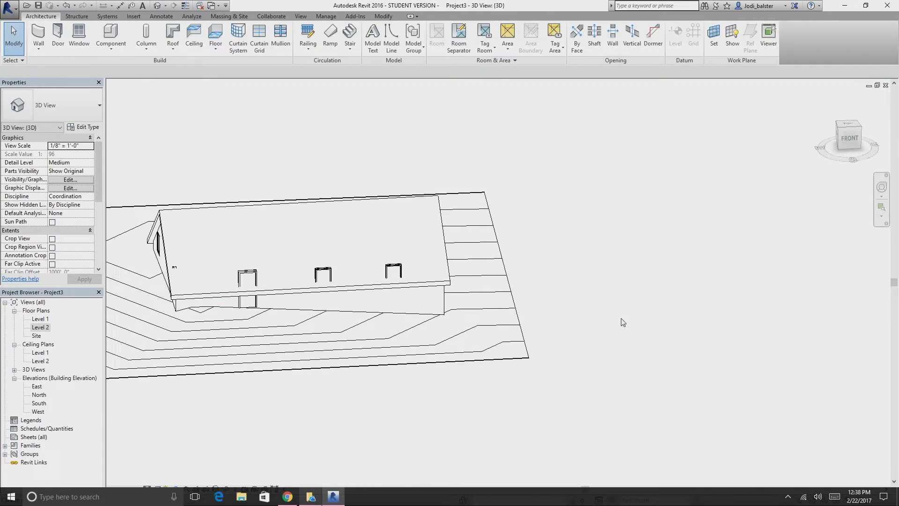
left_click(348, 293)
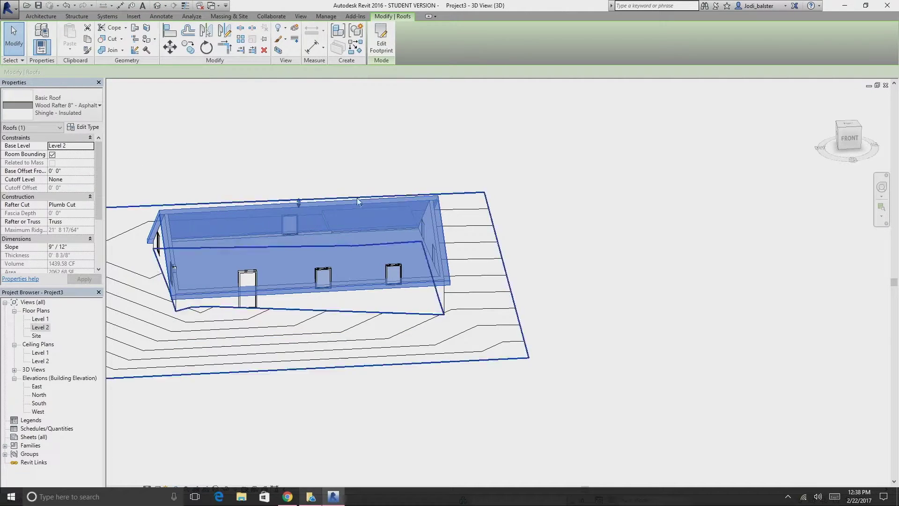
left_click_drag(299, 202, 316, 238)
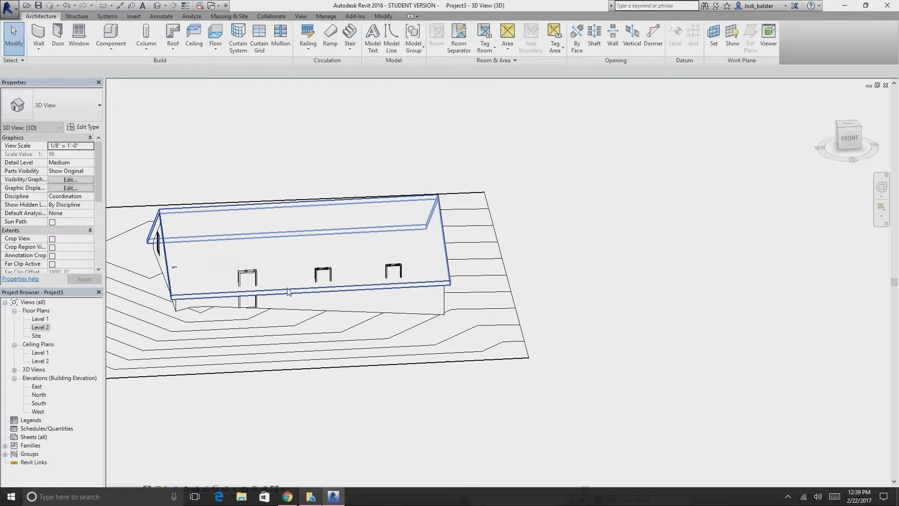
Set the roof's base offset from Level 2 to 5' 0"
left_click(289, 289)
left_click(290, 244)
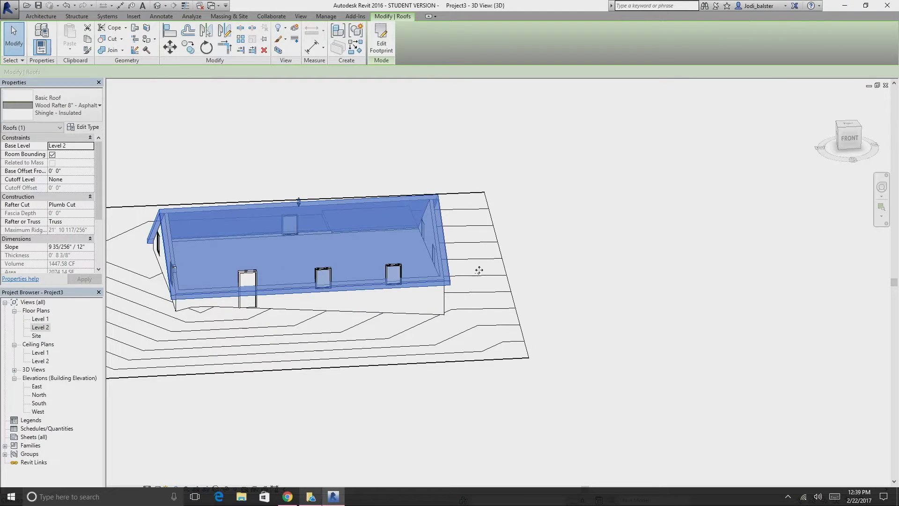
left_click(69, 171)
type("50")
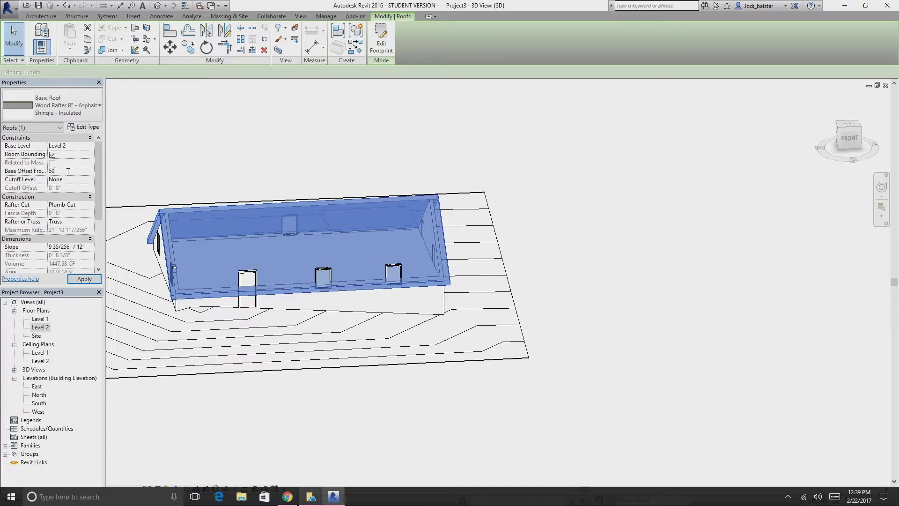
key("Return")
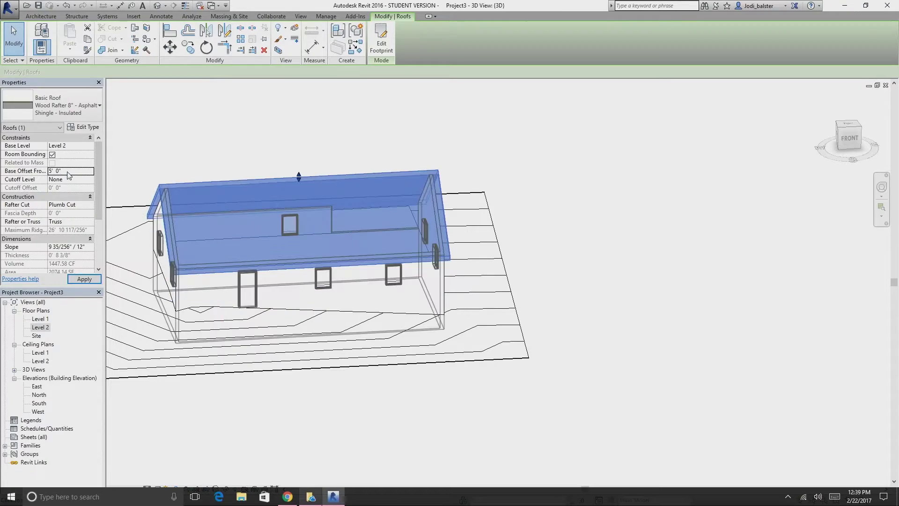
left_click(549, 302)
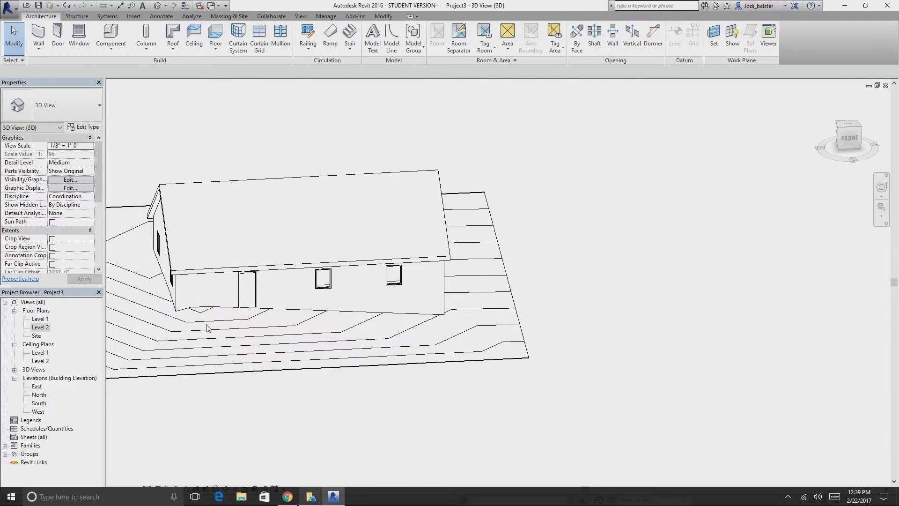
Raise the roof to a base offset of 8' 0" from Level 2 and inspect the house from the balcony side
middle_click_drag(261, 320, 689, 281, "shift")
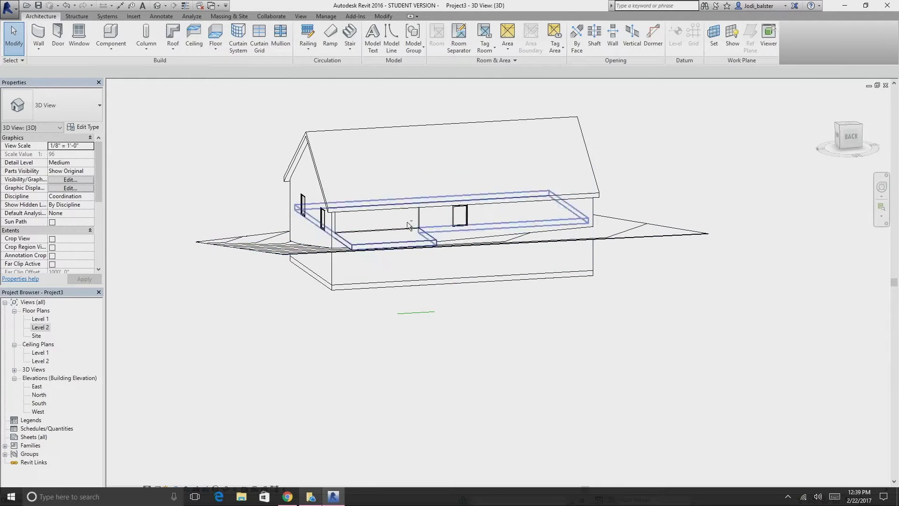
left_click(408, 206)
left_click(71, 171)
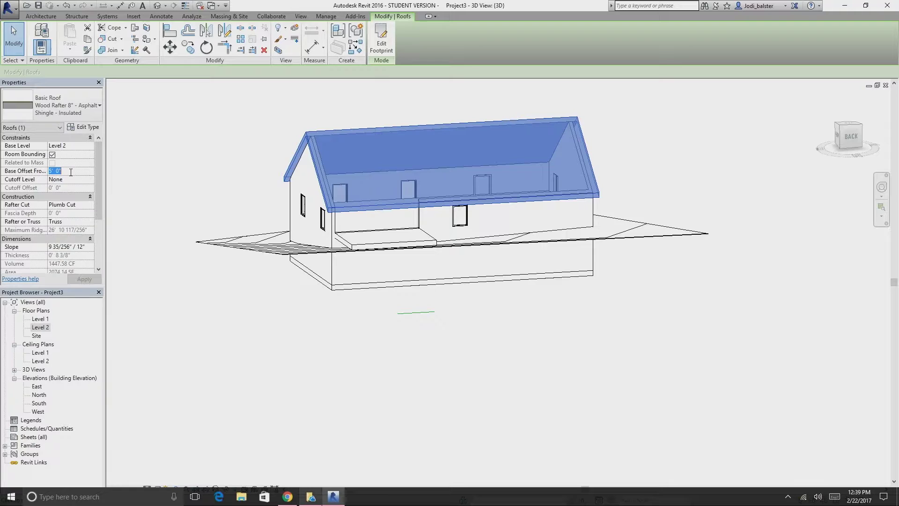
type("8")
key("Return")
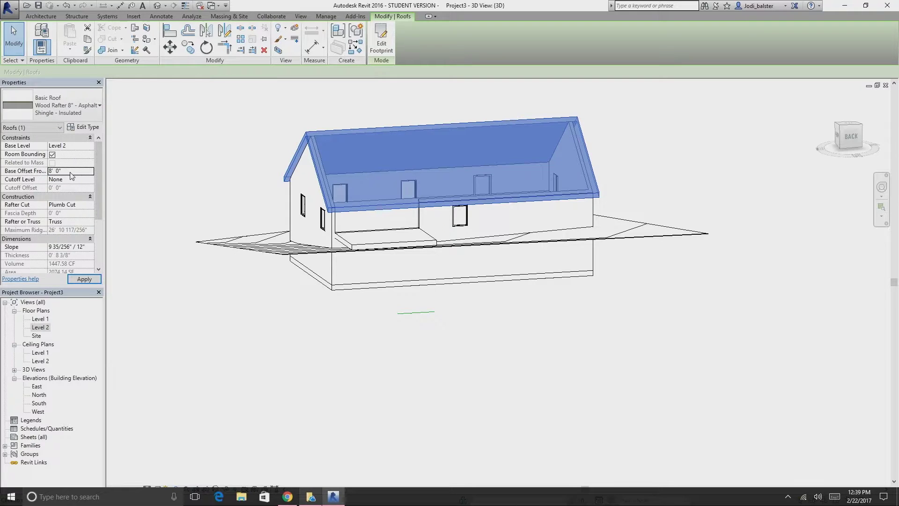
left_click(594, 372)
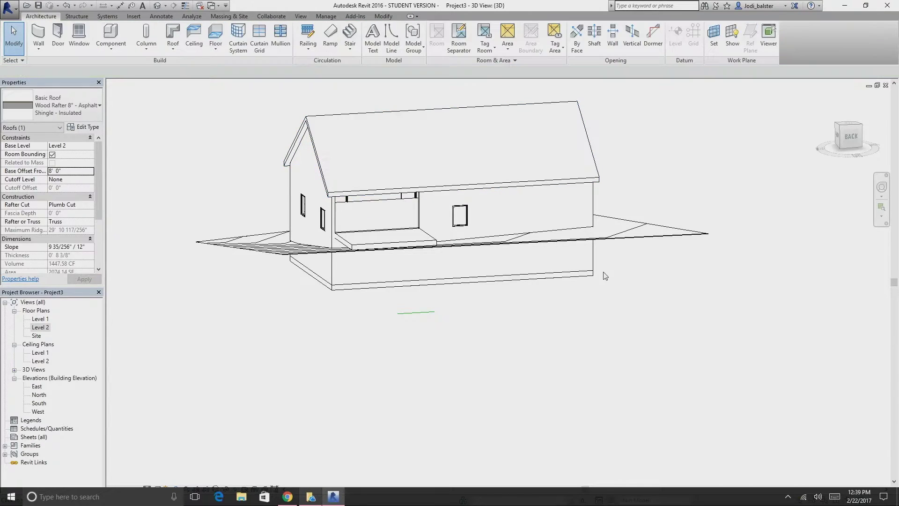
middle_click_drag(611, 303, 677, 329, "shift")
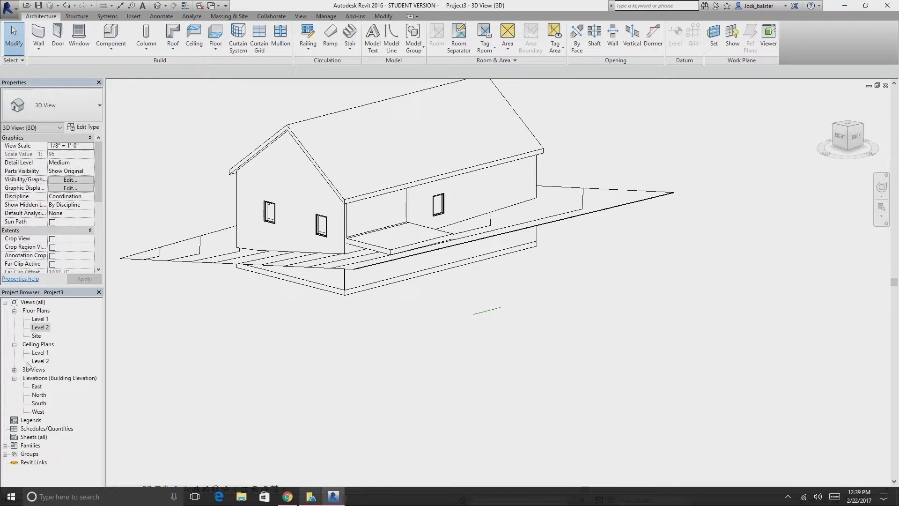
In the Level 1 floor plan, create a straight 3' 0" wide stair run with 18 risers, going west to east along the south wall
double_click(41, 319)
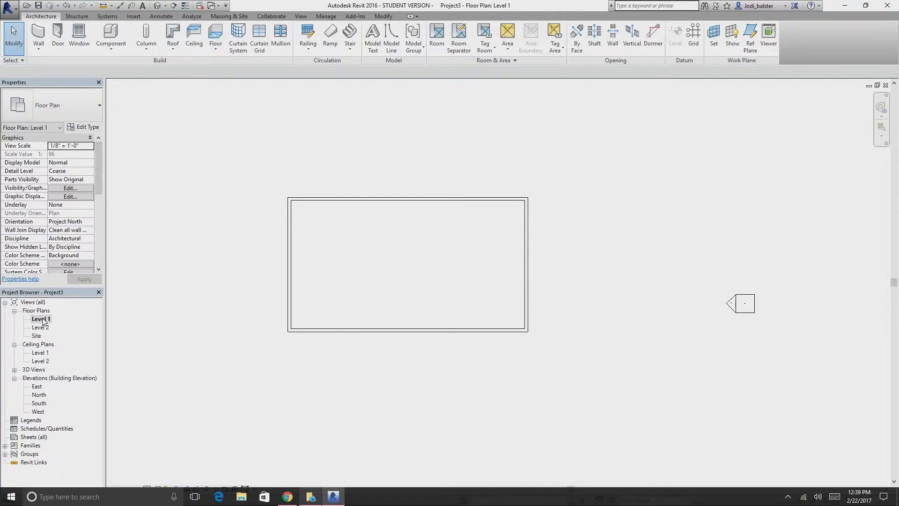
left_click(351, 32)
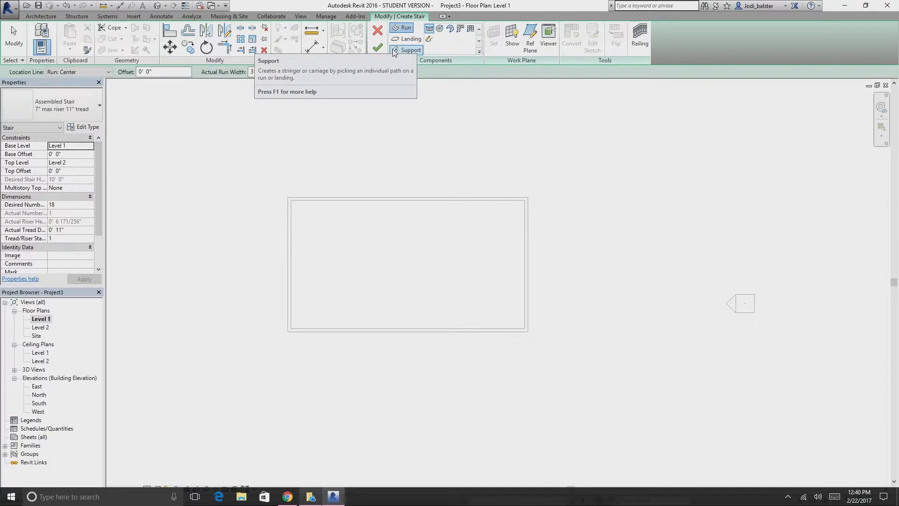
left_click(317, 315)
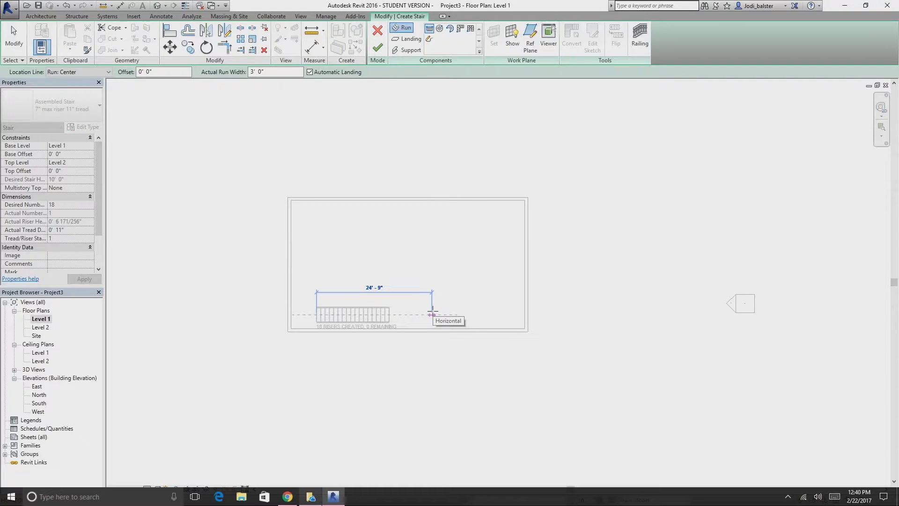
scroll(433, 311, "up", 3)
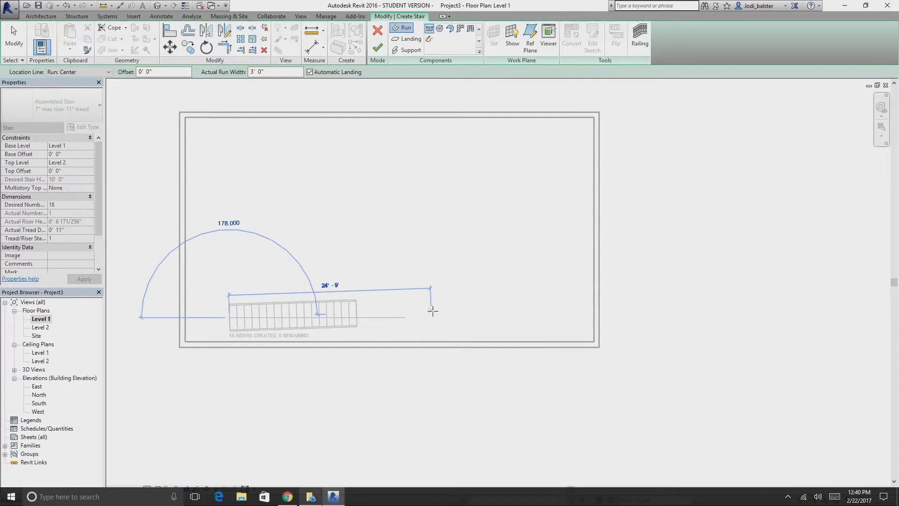
left_click(431, 317)
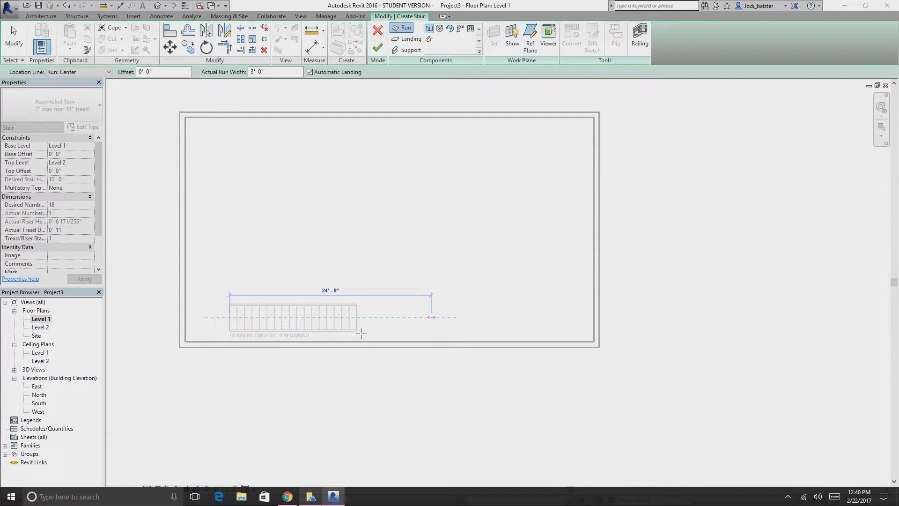
left_click(408, 317)
key("Escape")
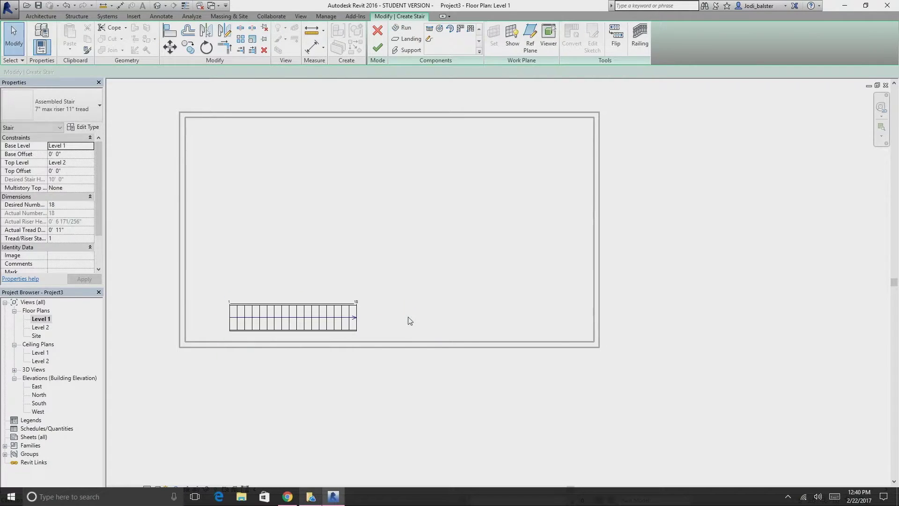
Move the stair run east until its first riser is about 31' from the east wall, and finish the stair in the 3D view
left_click(353, 319)
left_click_drag(353, 319, 479, 327)
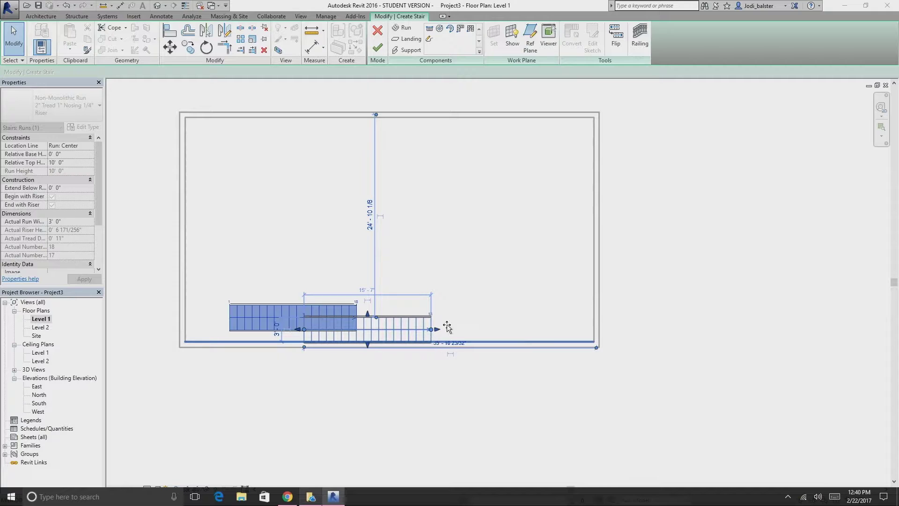
left_click_drag(345, 316, 447, 319)
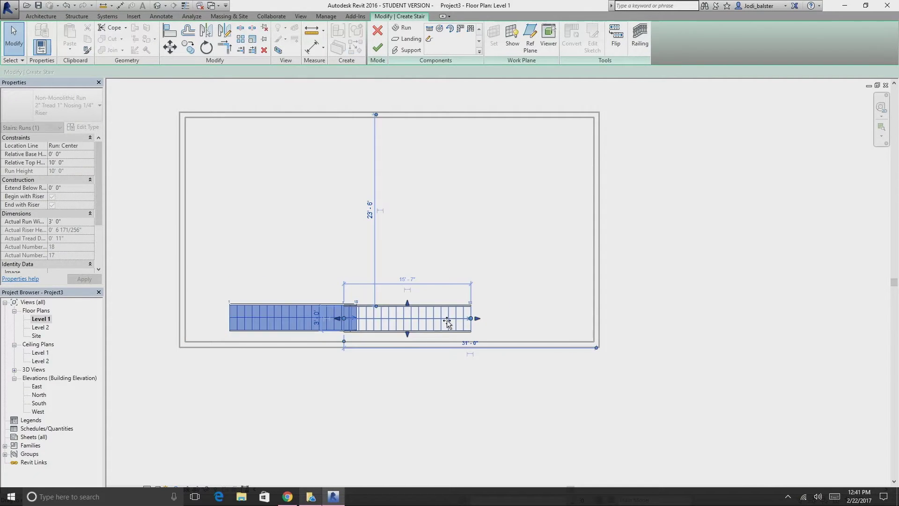
left_click(454, 421)
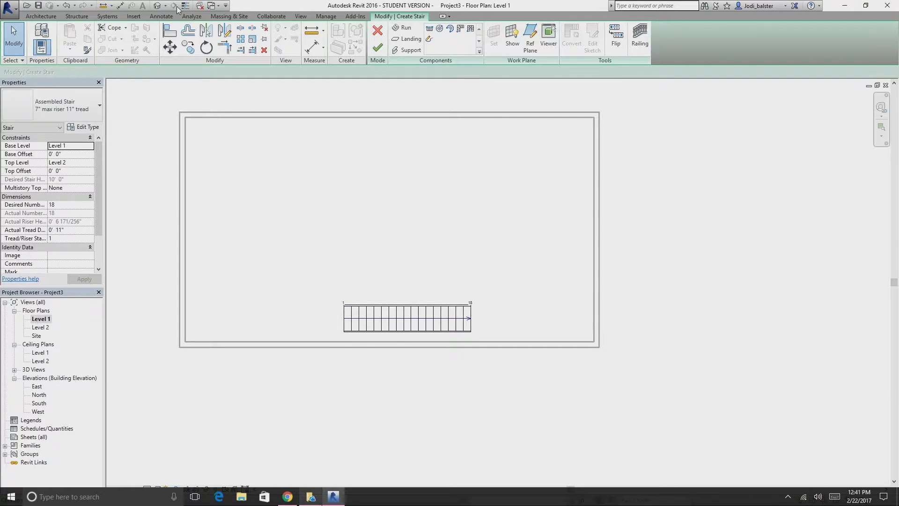
left_click(157, 6)
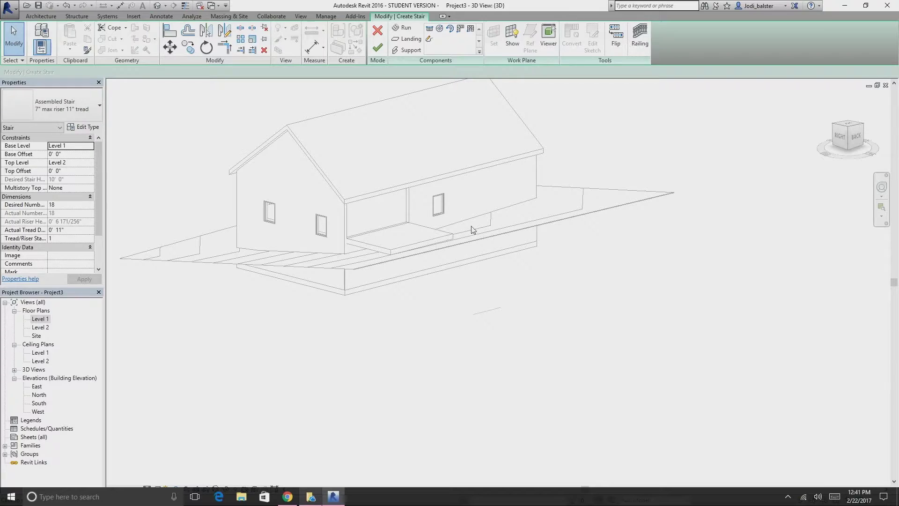
left_click(381, 51)
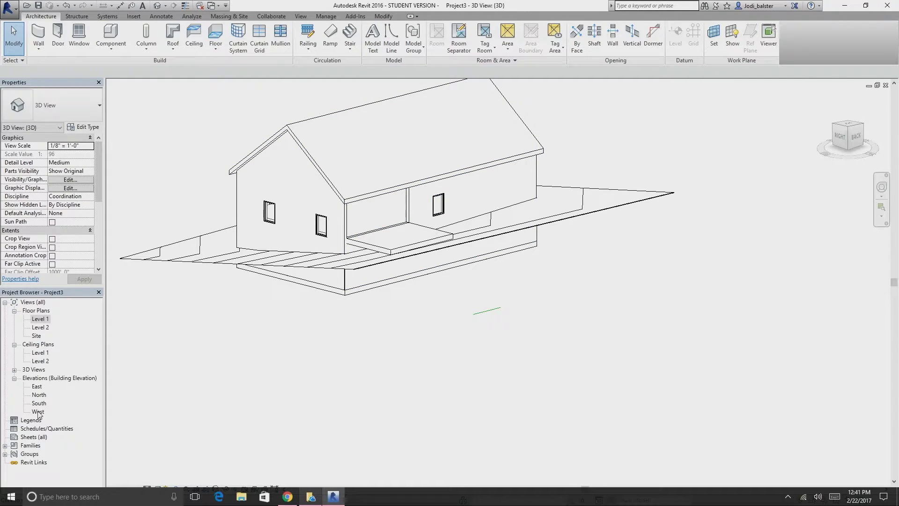
Turn on the 3D view's section box and pull its end face into the house to expose the stair and Level 2 floor
scroll(99, 189, "down", 5)
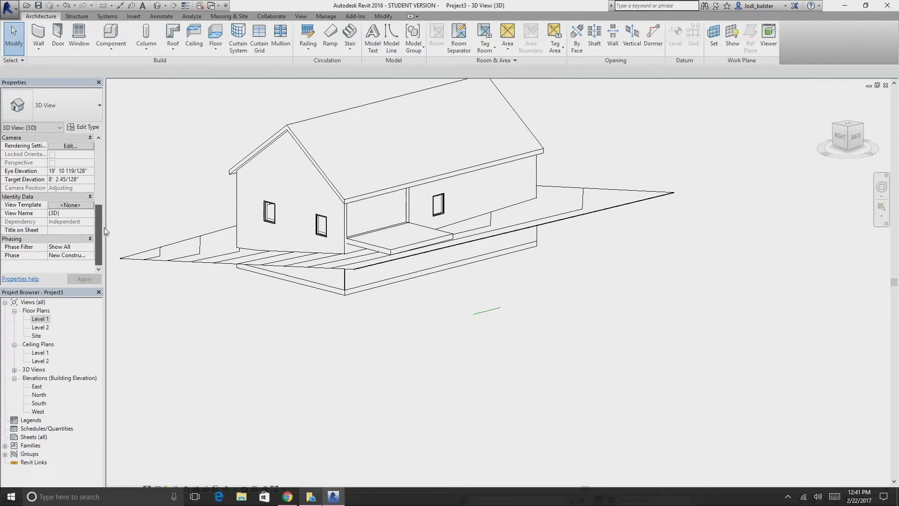
left_click(52, 179)
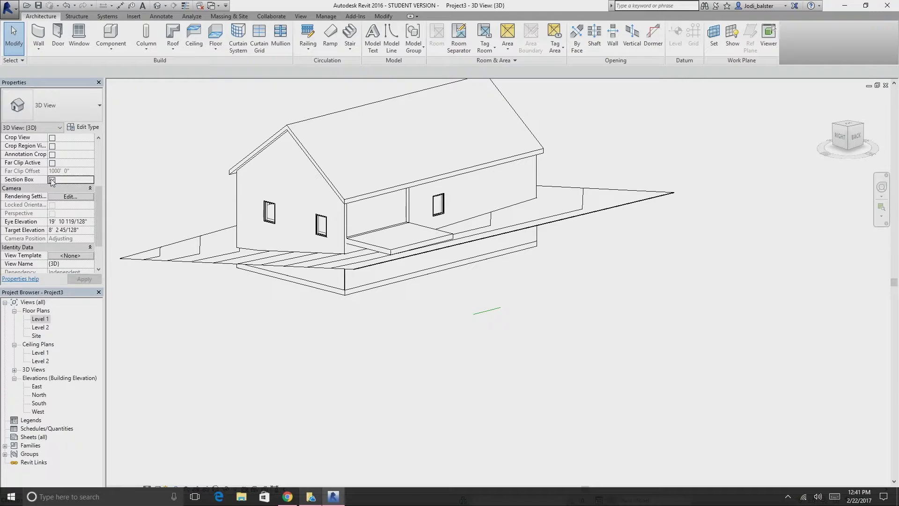
left_click(307, 328)
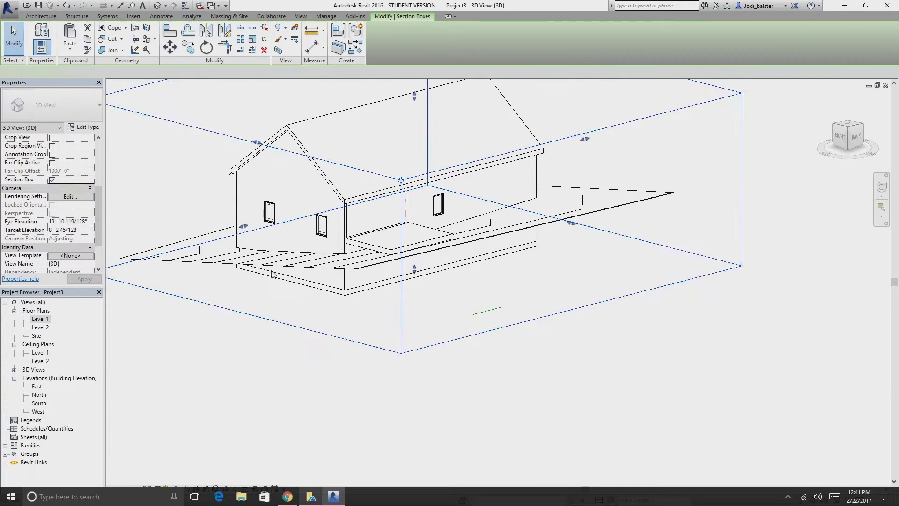
left_click_drag(245, 227, 371, 199)
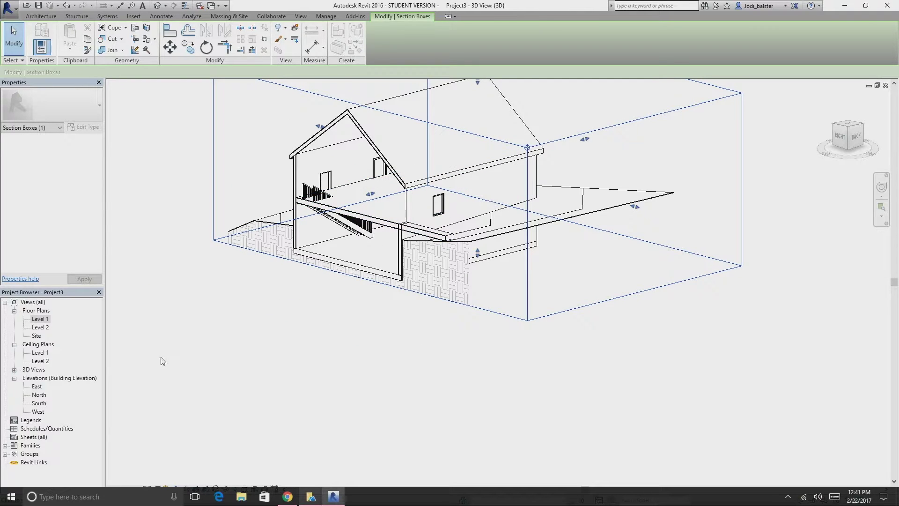
Edit the Level 2 floor boundary in plan, adding a rectangular opening about 9'-5" by 3'-4" over the stair's upper end
left_click(373, 215)
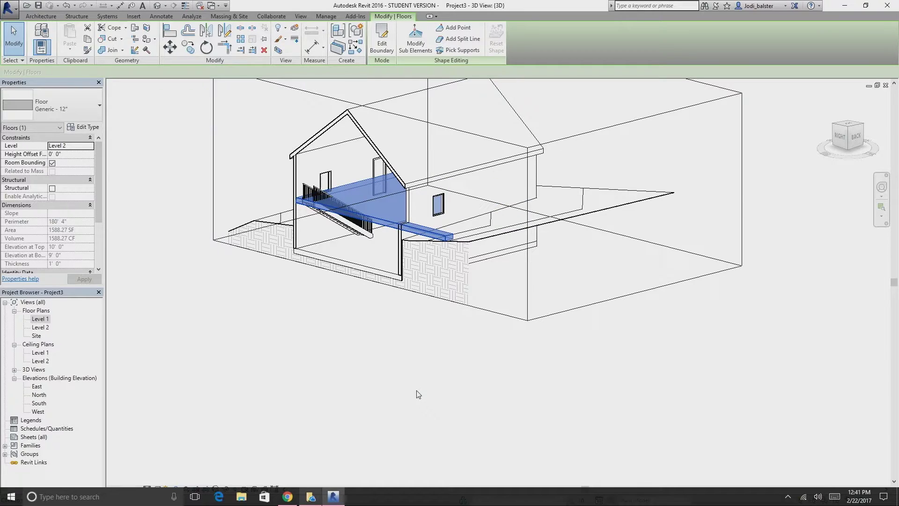
left_click(383, 39)
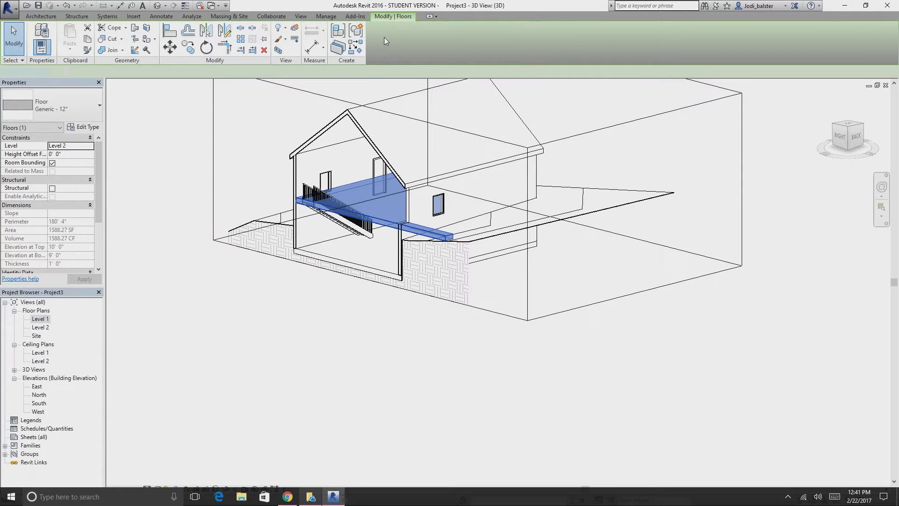
double_click(39, 328)
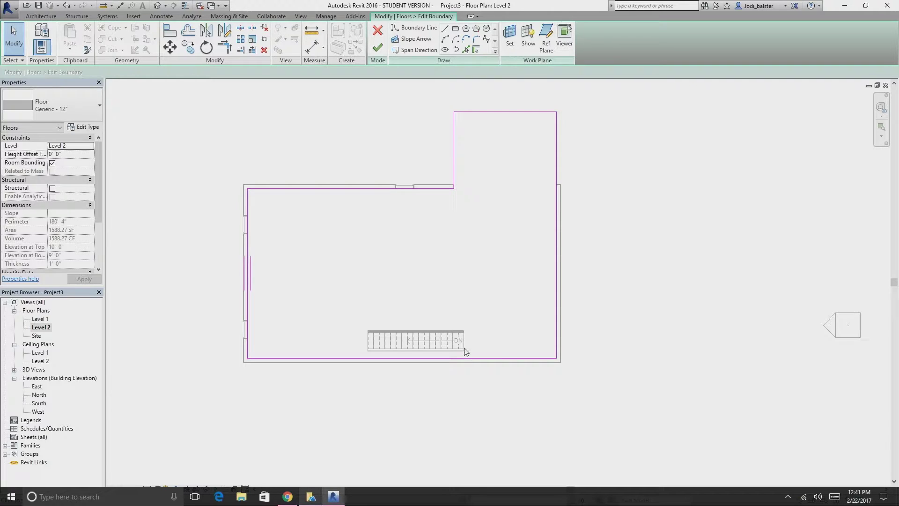
left_click(456, 29)
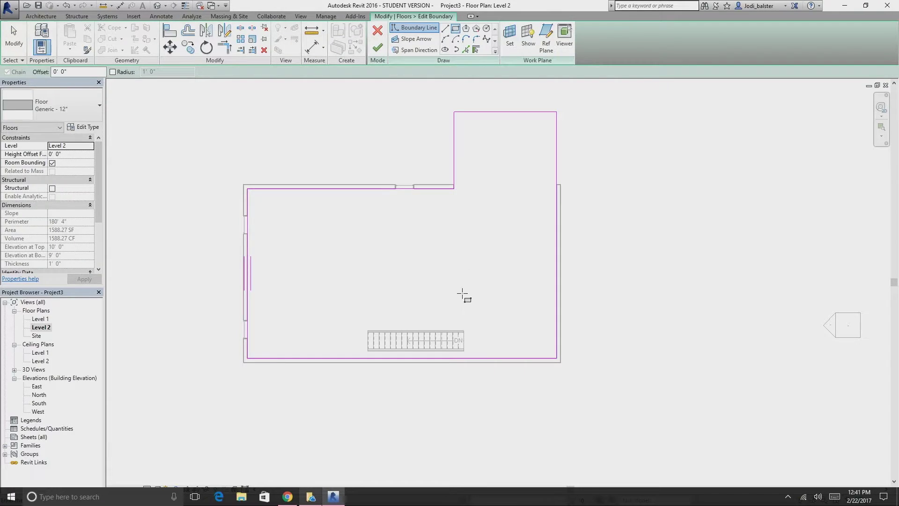
scroll(480, 348, "up", 4)
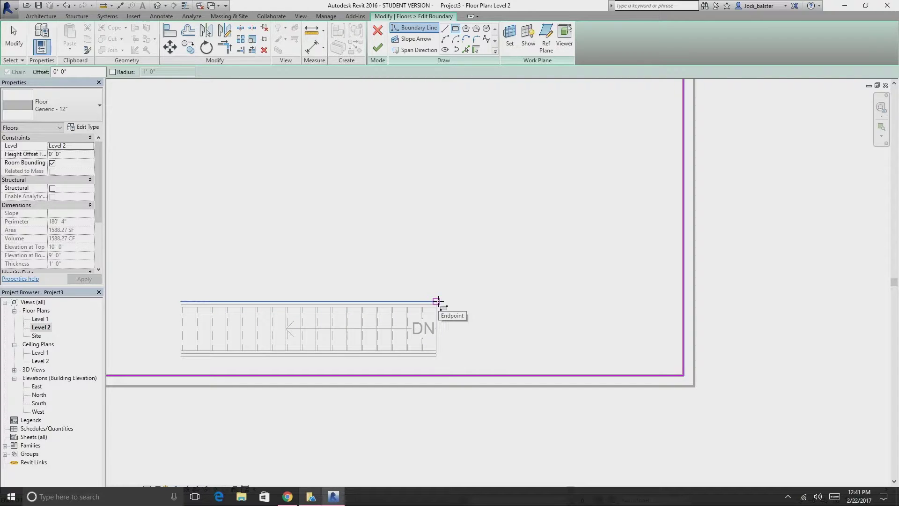
left_click(436, 301)
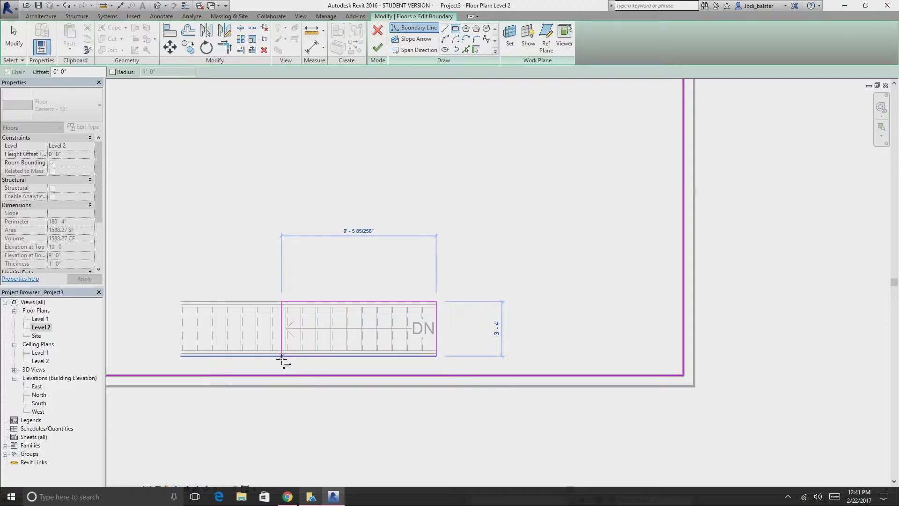
left_click(281, 356)
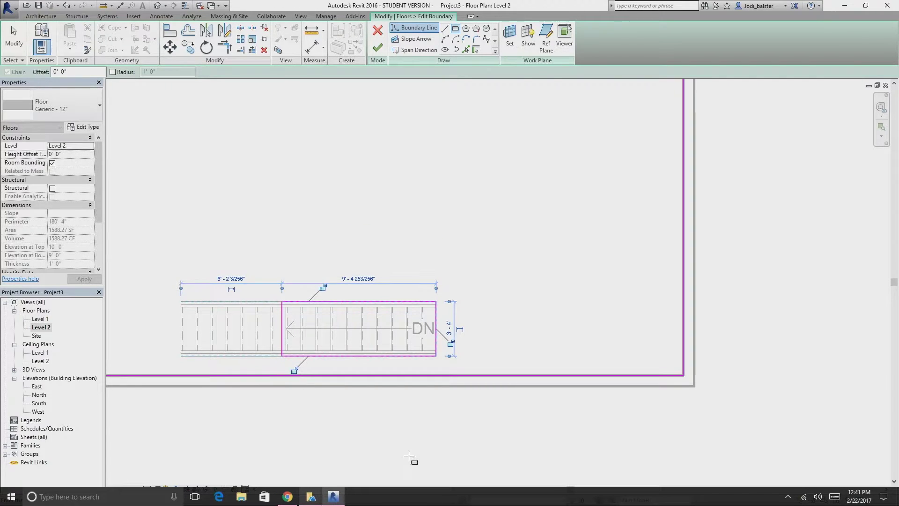
left_click(377, 48)
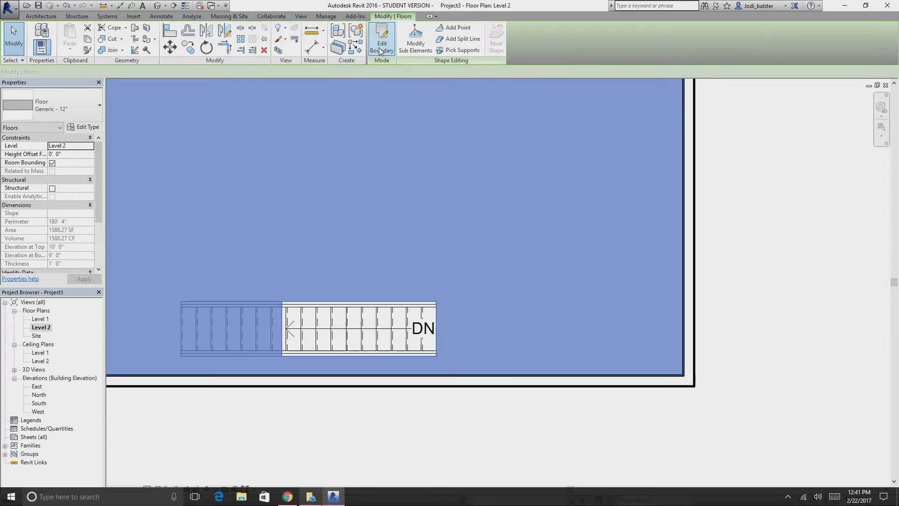
left_click(759, 255)
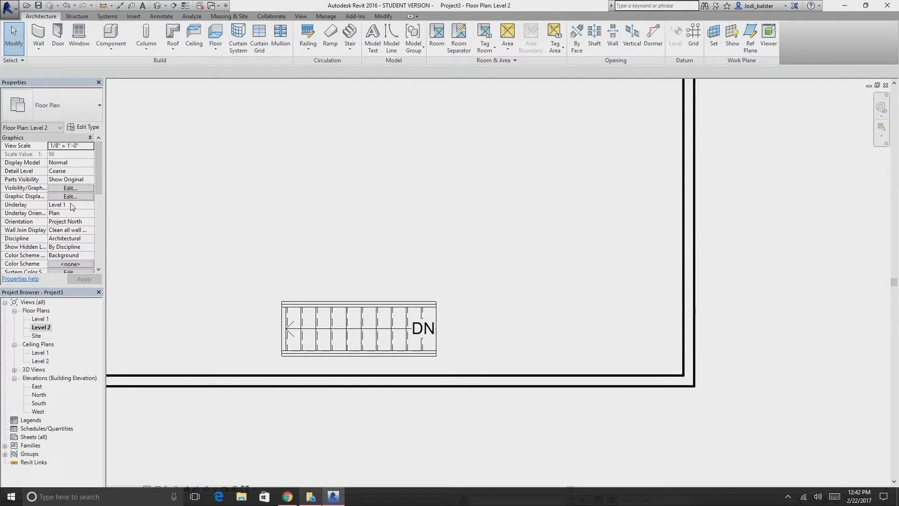
Set the Level 2 floor plan's underlay to None and apply it
left_click(85, 206)
left_click(89, 204)
left_click(71, 216)
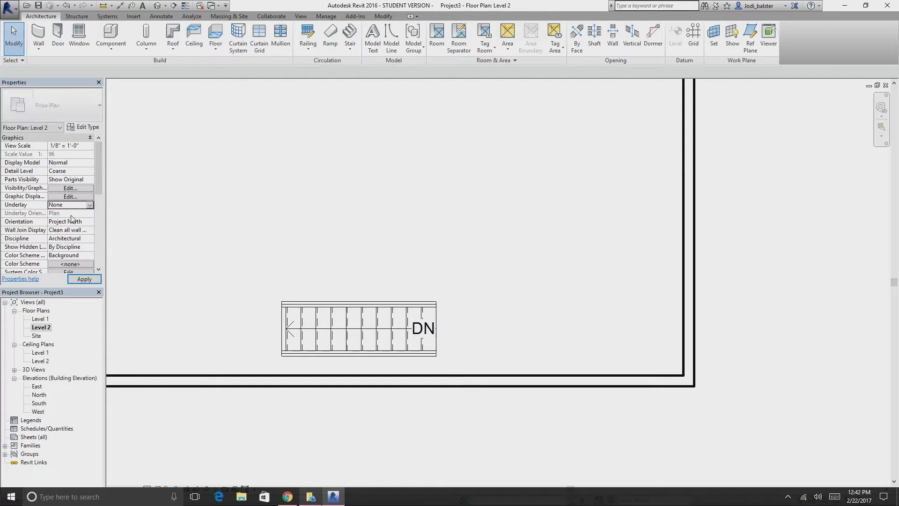
left_click(85, 279)
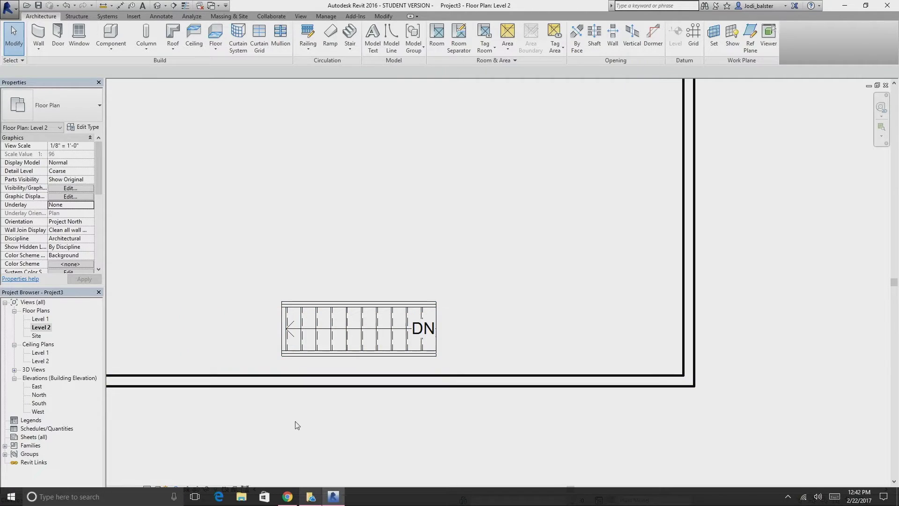
Inspect the cut-open house and stair in the 3D view, then turn off its section box
left_click(158, 6)
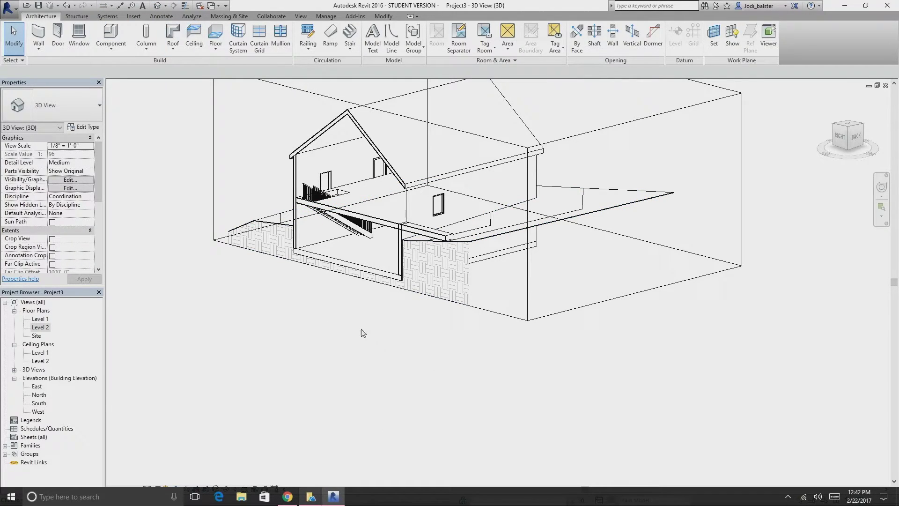
middle_click_drag(290, 350, 353, 345, "shift")
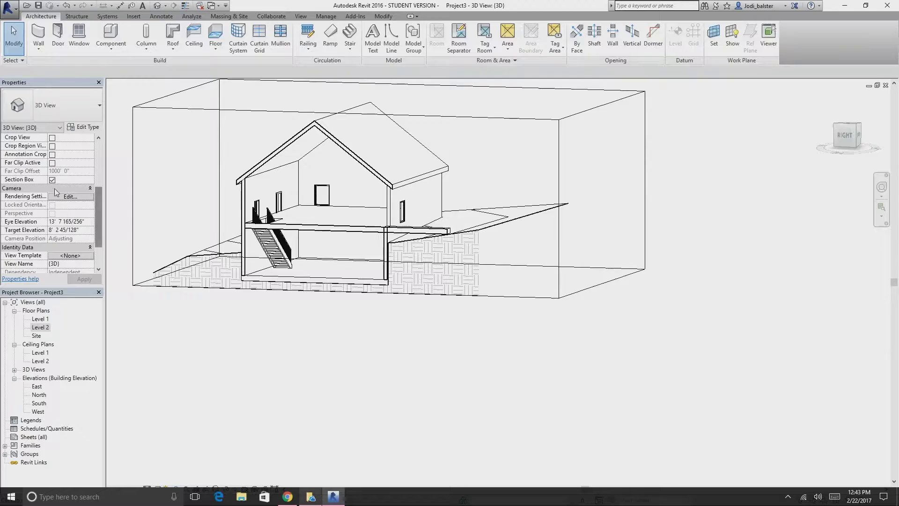
left_click(56, 182)
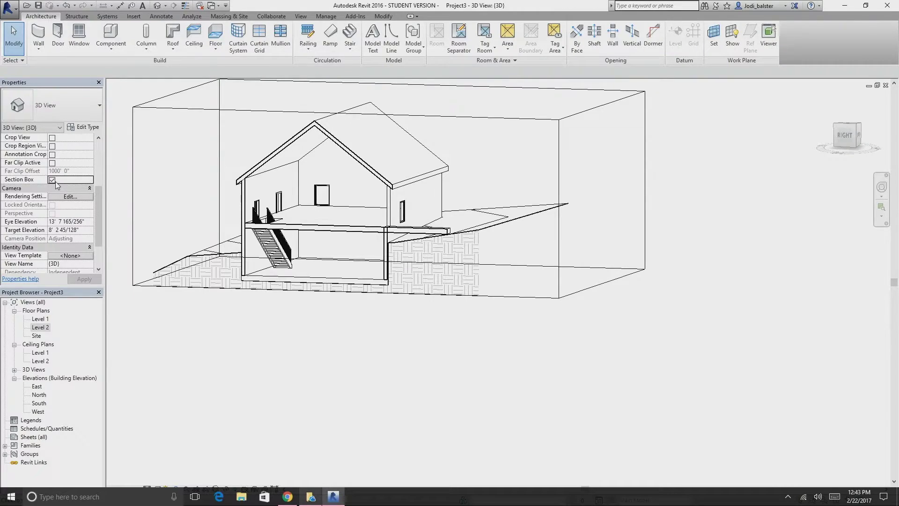
left_click(53, 180)
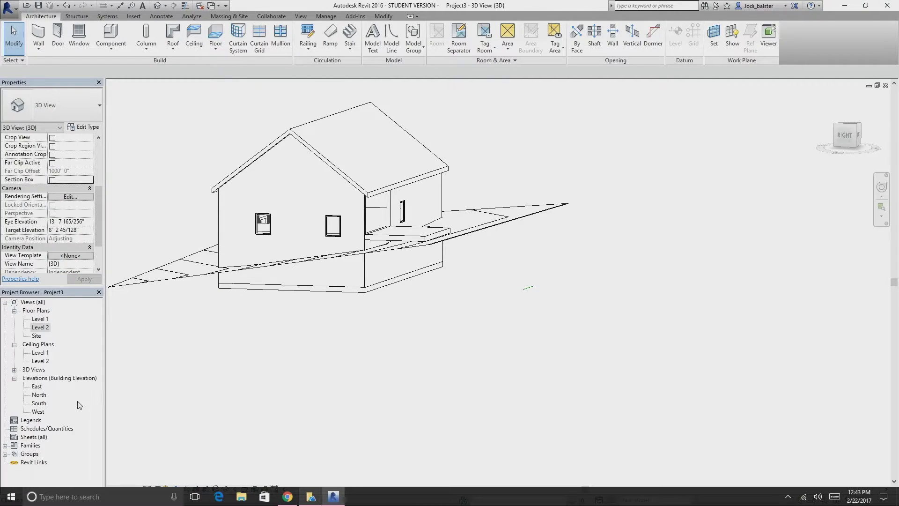
Create a new sheet using the E1 30 x 42 Horizontal titleblock
left_click(32, 437)
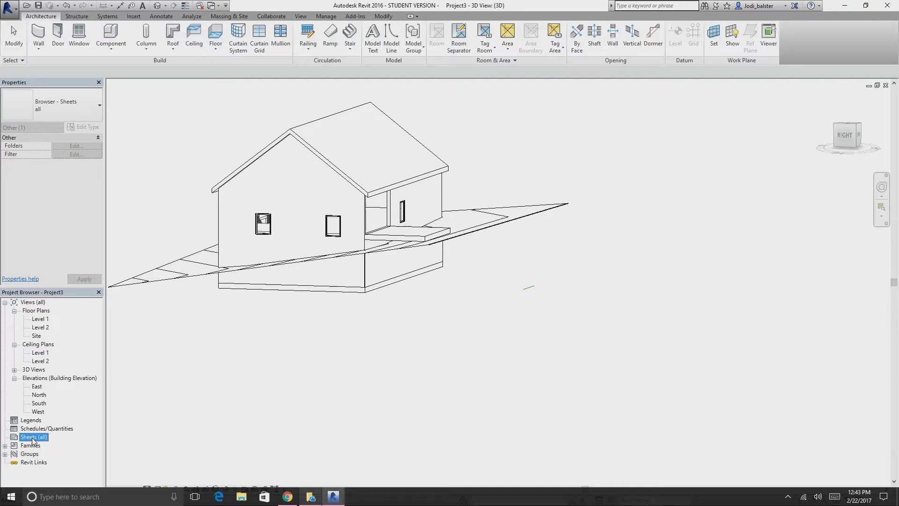
right_click(33, 441)
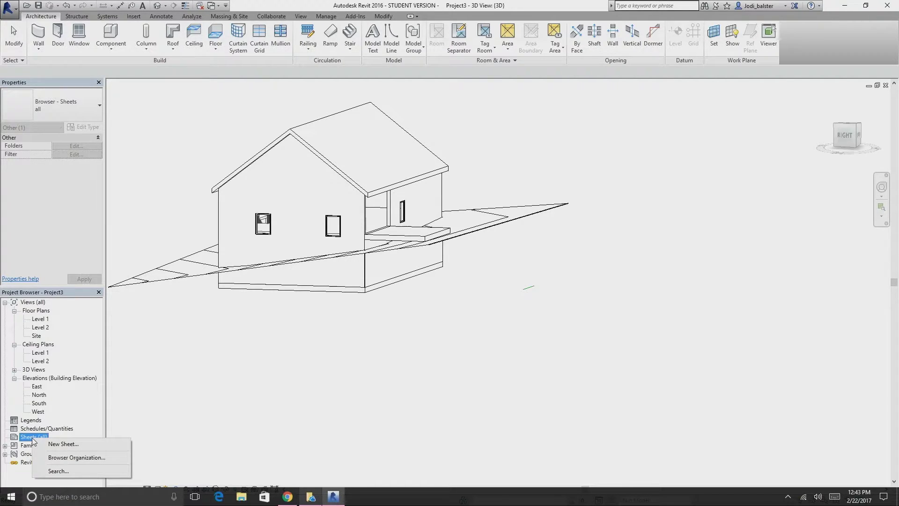
left_click(74, 446)
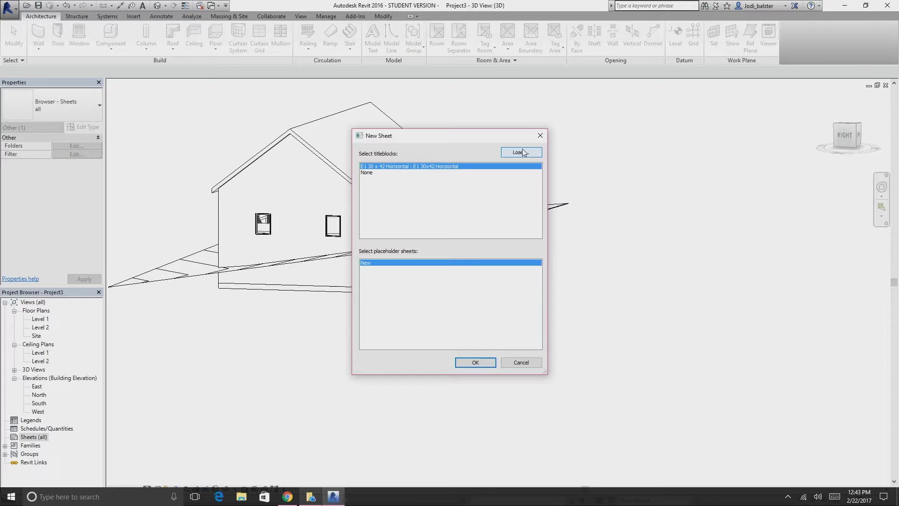
left_click(477, 362)
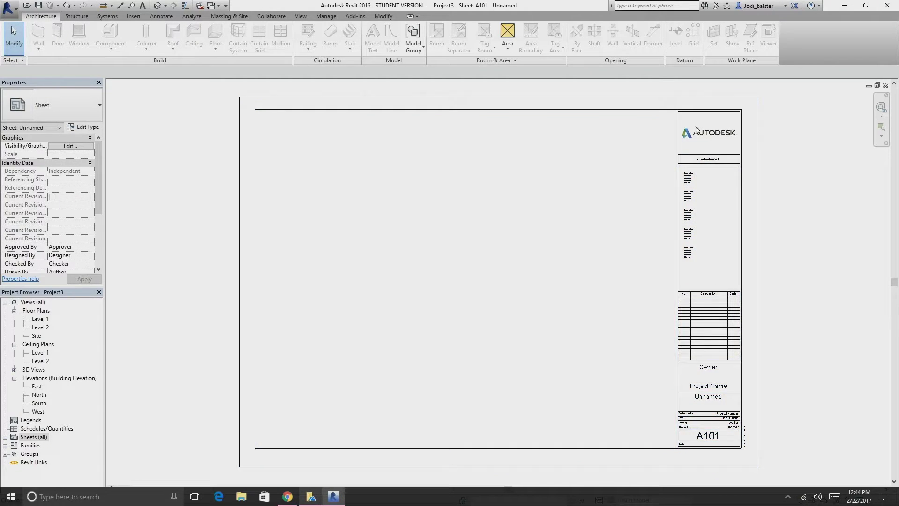
Edit the sheet's title block family and delete the logo, text, revision table and sheet number from its side strip
left_click(721, 136)
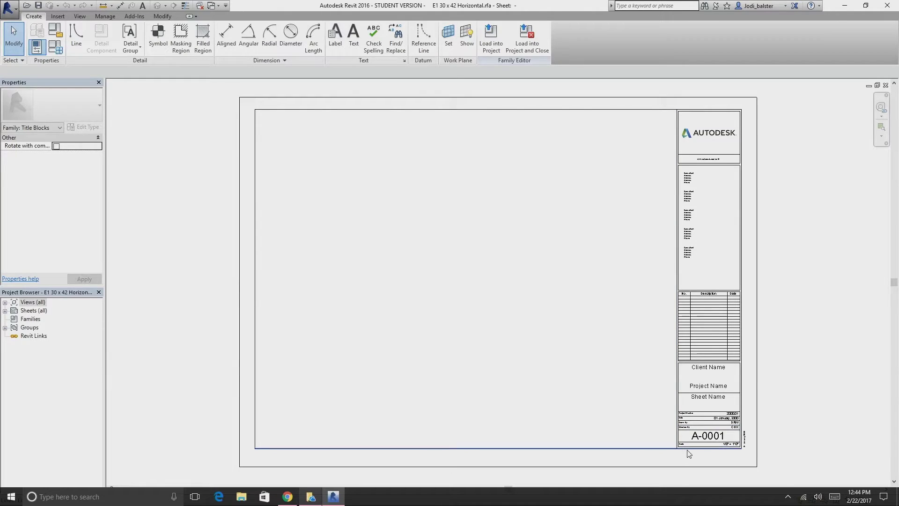
left_click_drag(664, 445, 755, 98)
key("Delete")
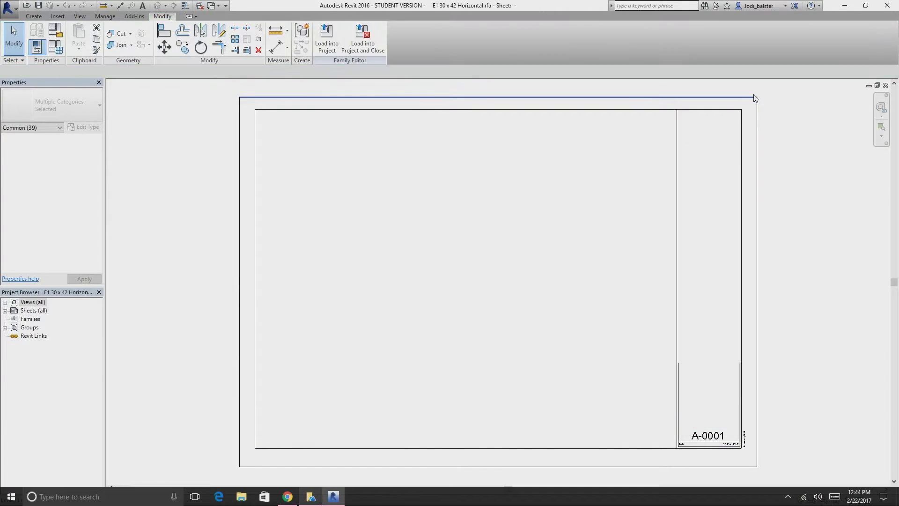
left_click(715, 439)
key("Delete")
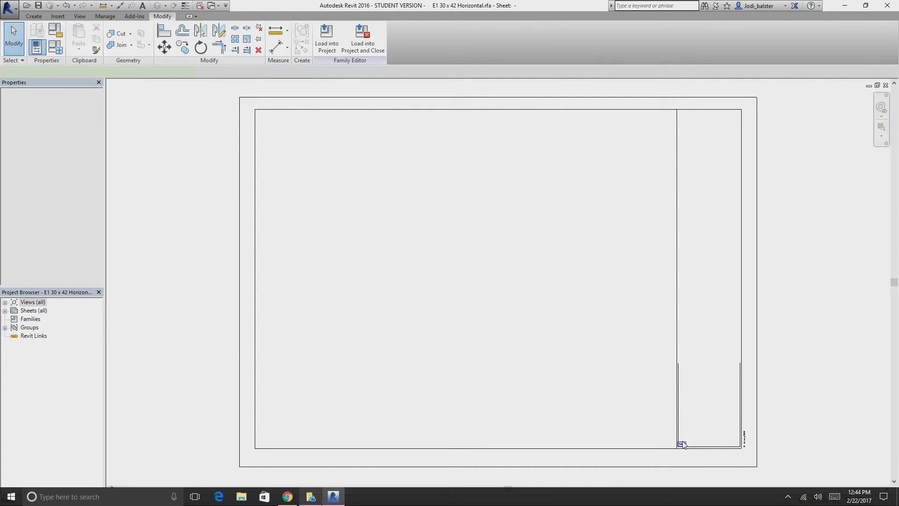
Delete the leftover title block lines, scale label and side text, keeping only the two border rectangles
left_click(679, 437)
key("Delete")
left_click(678, 438)
key("Delete")
left_click(736, 446)
key("Delete")
left_click(741, 436)
key("Delete")
left_click(744, 438)
key("Delete")
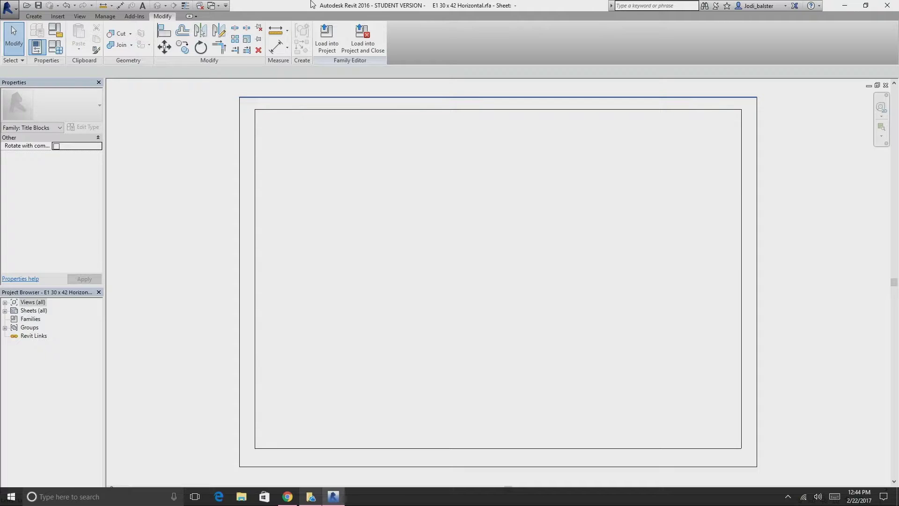
Load the edited title block family into Project3, overwriting the existing version
left_click(334, 40)
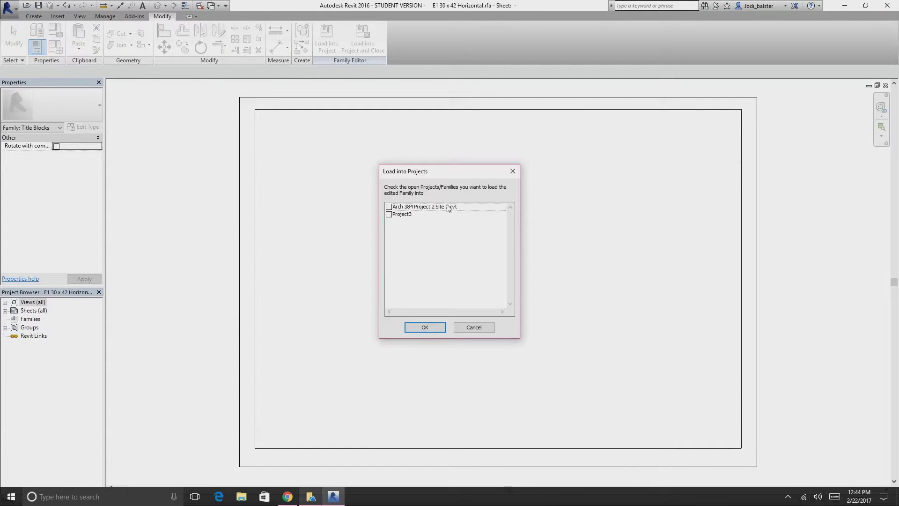
left_click(389, 214)
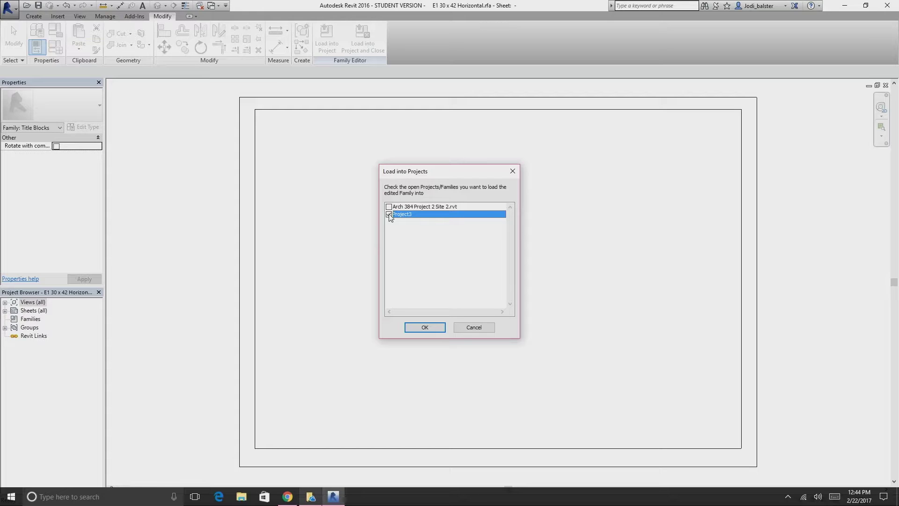
left_click(427, 328)
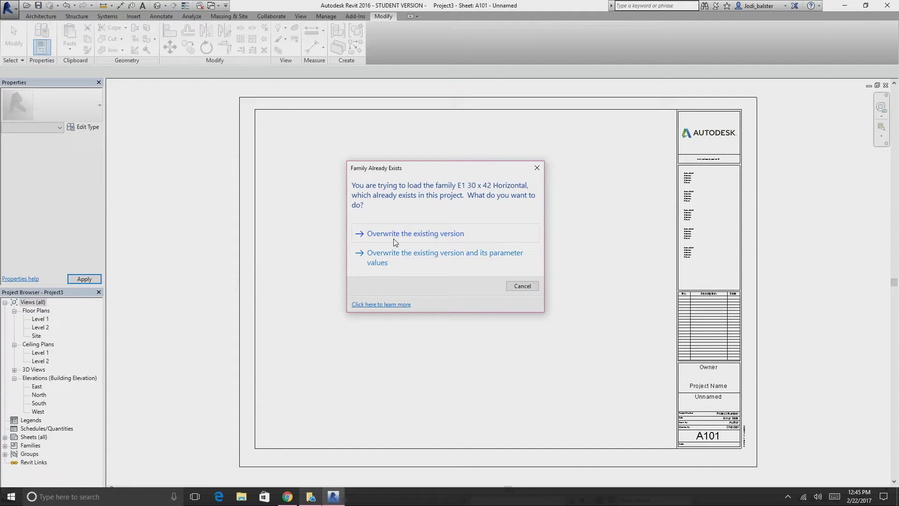
left_click(393, 243)
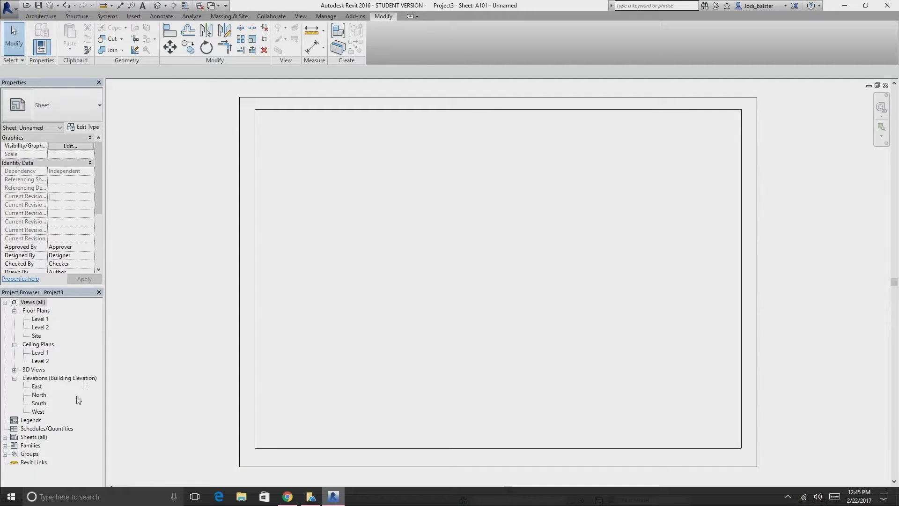
Place the Level 1 floor plan in the upper-left area of sheet A101
left_click(36, 319)
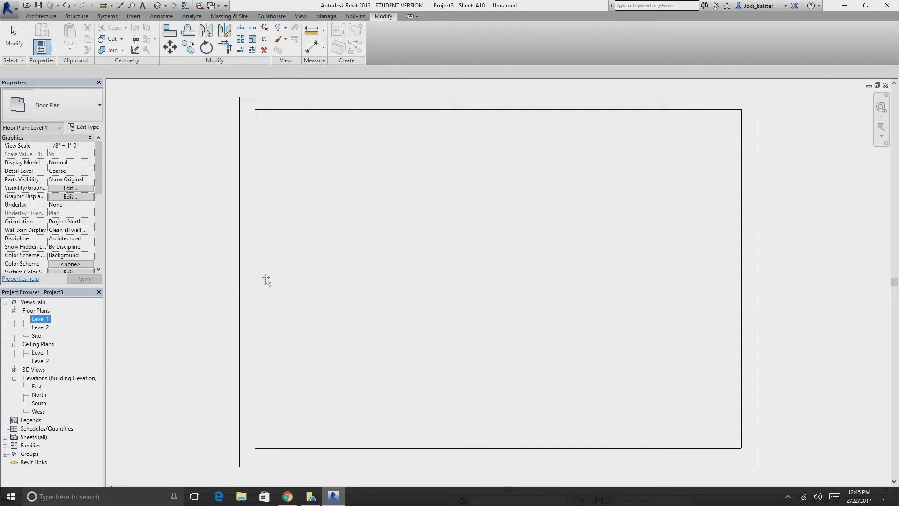
left_click_drag(399, 220, 402, 242)
left_click(401, 211)
left_click(402, 243)
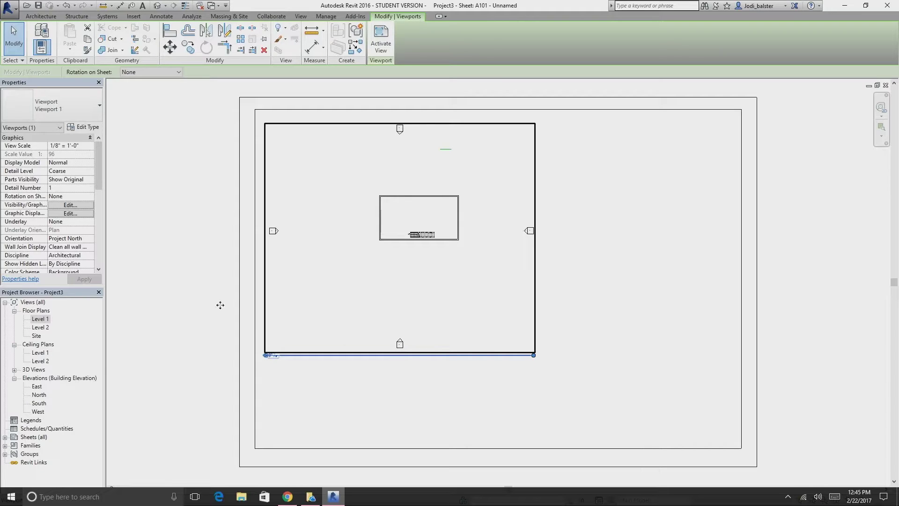
In the Level 1 floor plan, move the south elevation marker up close below the house
double_click(40, 319)
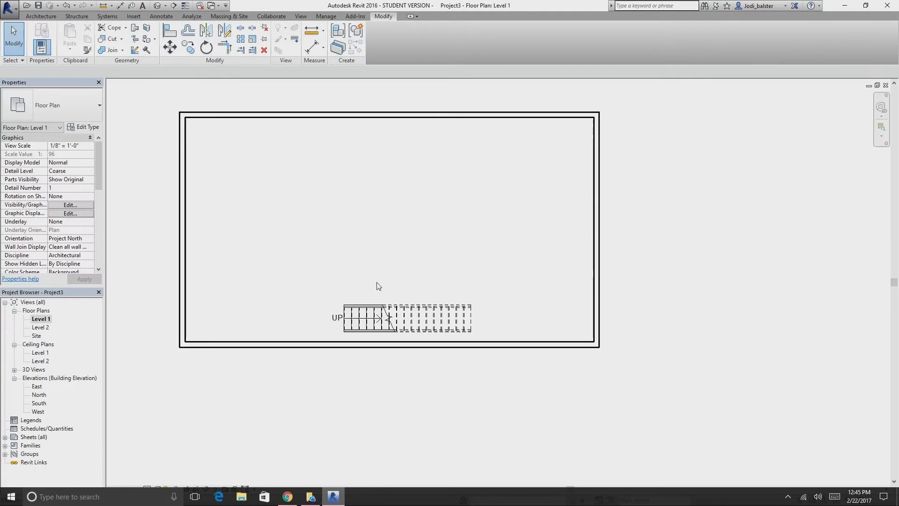
scroll(471, 335, "down", 5)
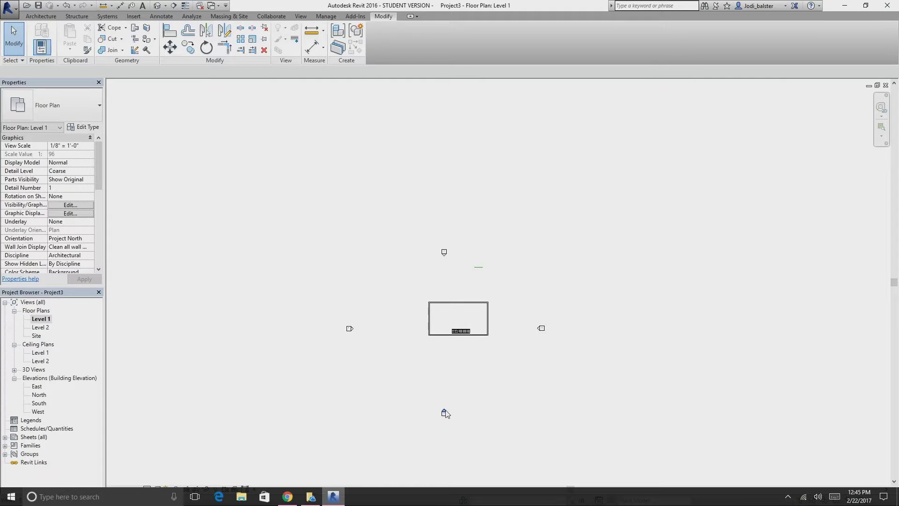
left_click(445, 414)
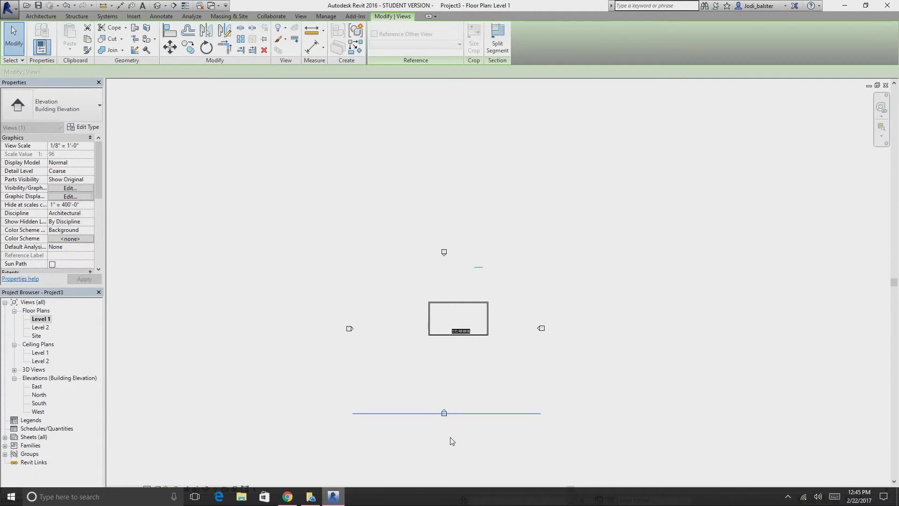
key("Escape")
scroll(450, 415, "up", 3)
left_click(440, 417)
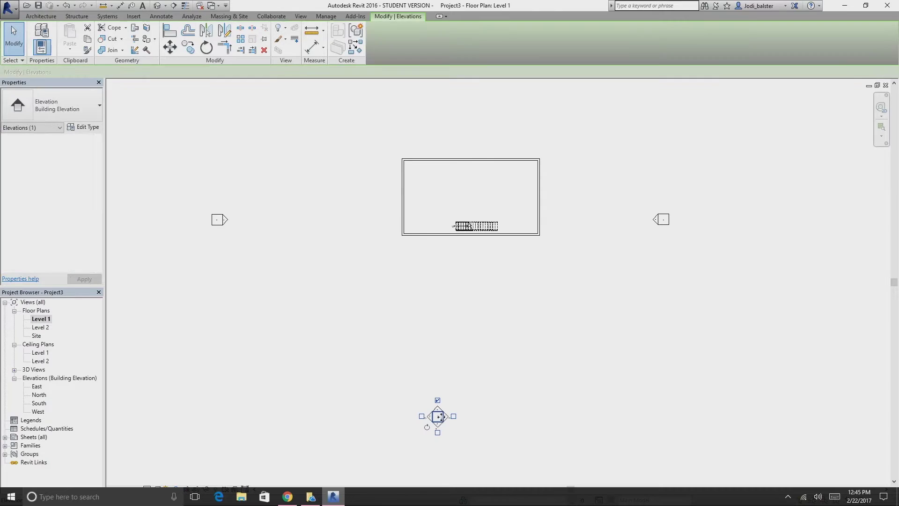
mouse_move(440, 417)
left_mouse_down()
mouse_move(457, 311)
mouse_move(483, 275)
mouse_move(477, 283)
left_mouse_up()
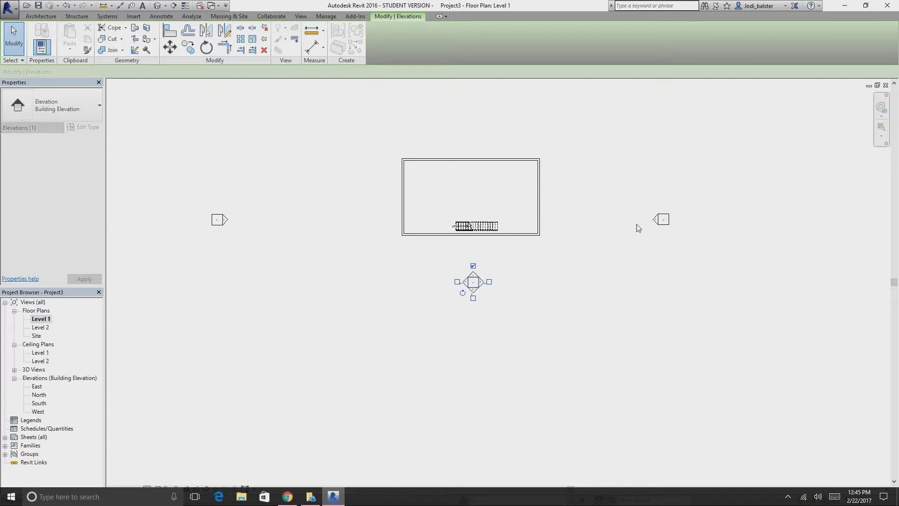
Move the east and west elevation markers in close to the house's side walls
left_click(667, 228)
mouse_move(667, 222)
left_mouse_down()
mouse_move(627, 199)
mouse_move(595, 201)
left_mouse_up()
left_click(217, 220)
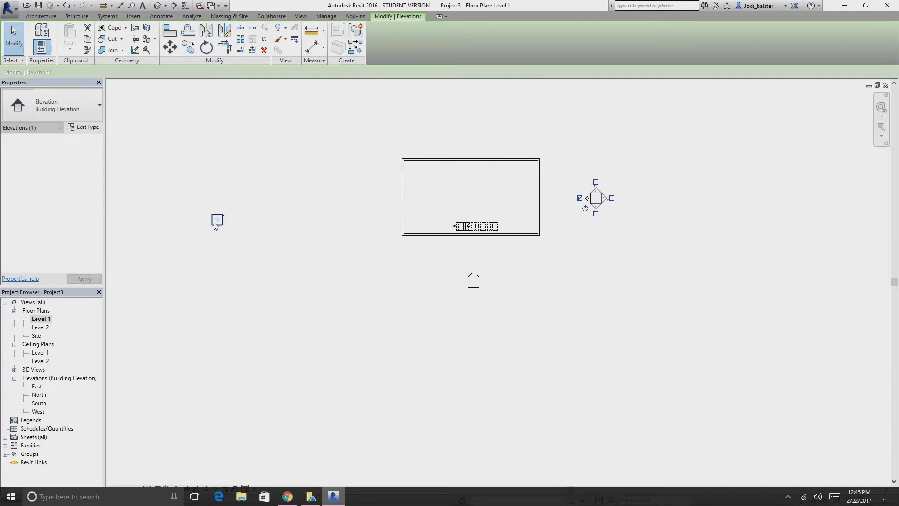
mouse_move(216, 230)
left_mouse_down()
mouse_move(333, 200)
mouse_move(368, 203)
left_mouse_up()
Move the north elevation marker down close above the house
left_click(589, 297)
scroll(606, 311, "down", 1)
middle_click_drag(603, 299, 580, 392)
left_click(432, 169)
mouse_move(432, 169)
left_mouse_down()
mouse_move(490, 237)
mouse_move(471, 257)
left_mouse_up()
left_click(548, 234)
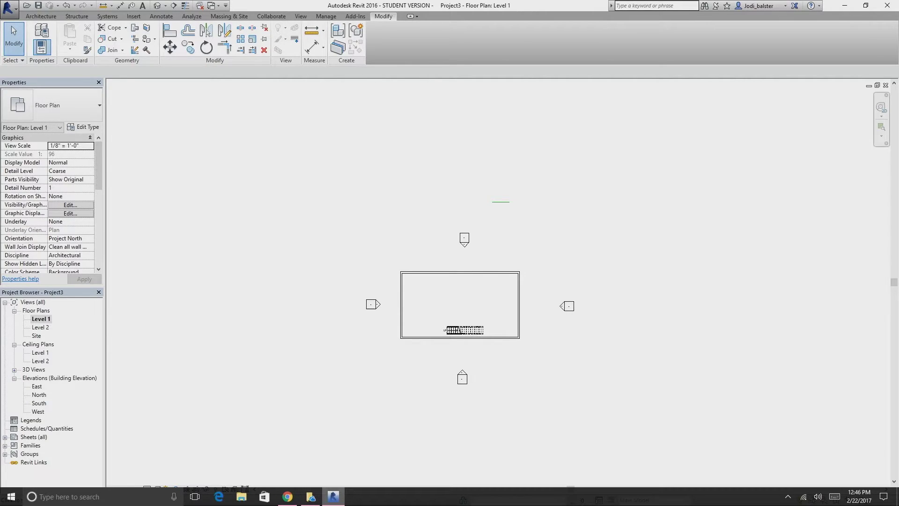
Hide the taskbar's Task View button and restore the application window to a smaller size, exposing the view scale control
right_click(437, 497)
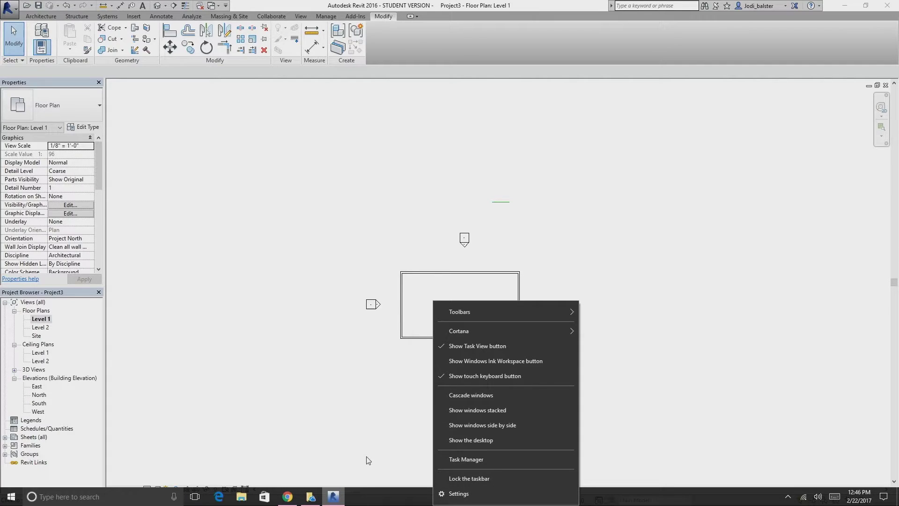
left_click(490, 347)
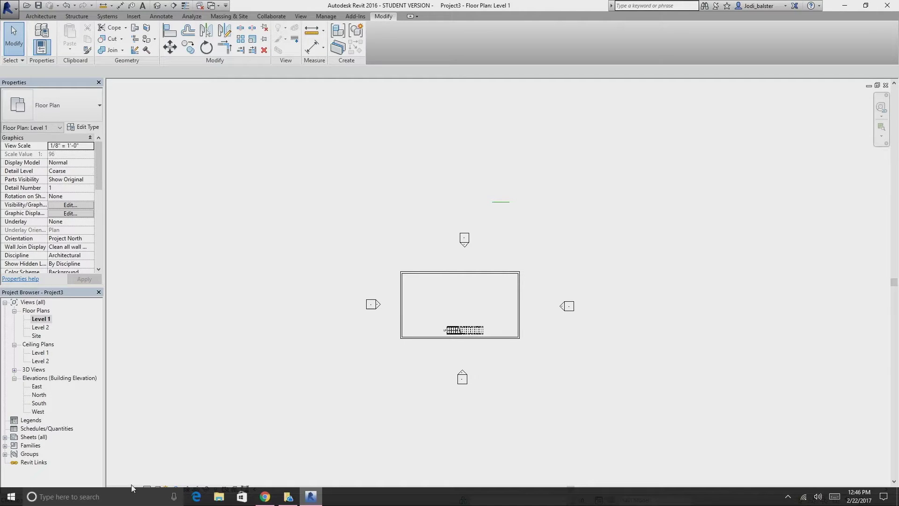
left_click(865, 8)
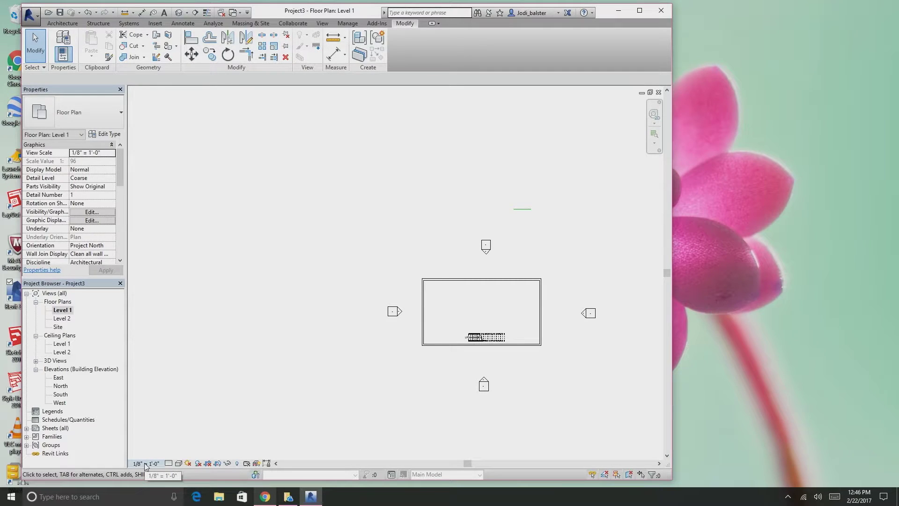
Open sheet A101 and check the size of the Level 1 viewport against the whole sheet
double_click(54, 429)
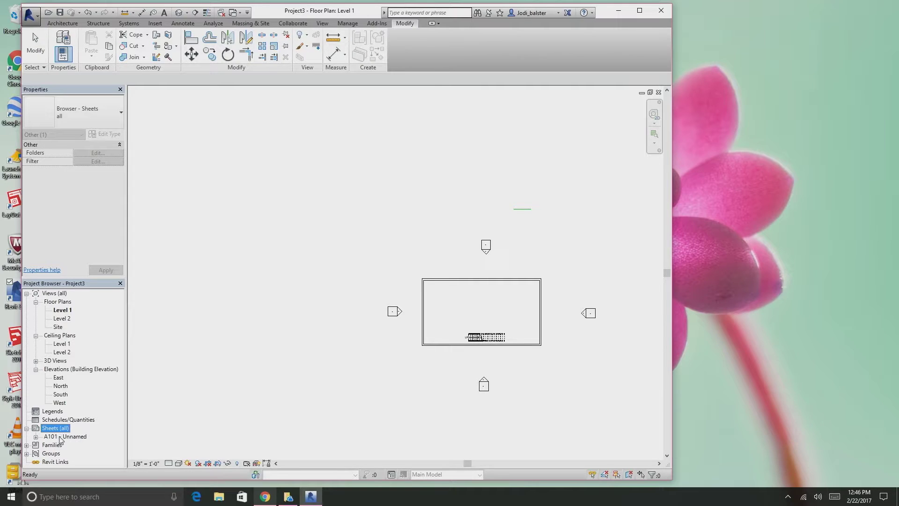
double_click(57, 435)
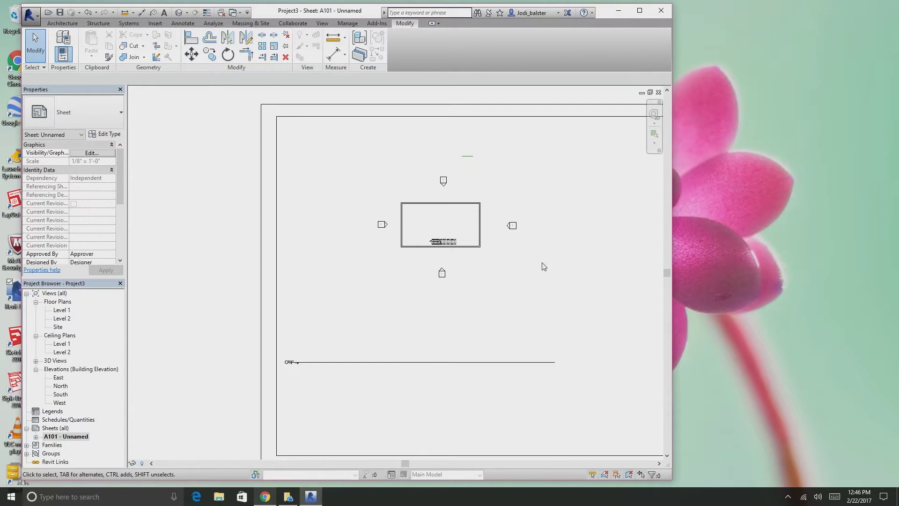
scroll(544, 270, "down", 3)
middle_click_drag(614, 280, 505, 281)
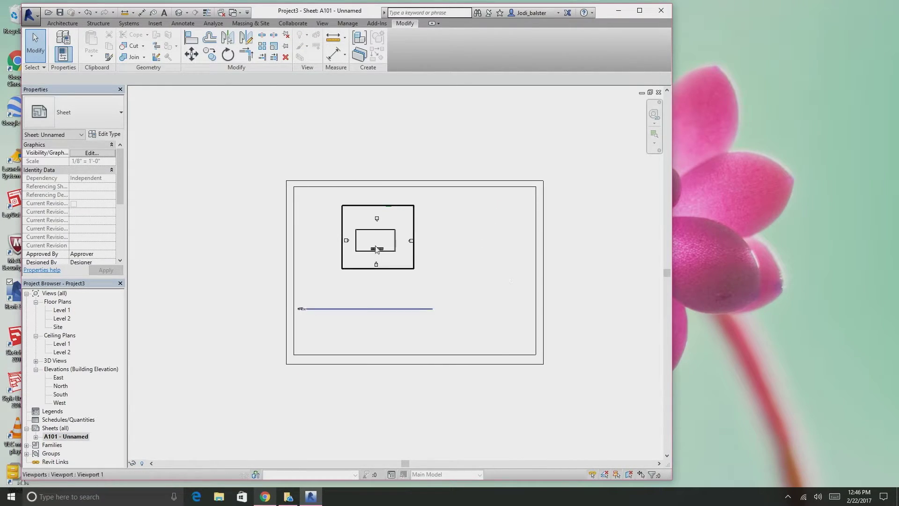
Set the Level 1 floor plan's view scale to 1/4" = 1'-0" and return to sheet A101
double_click(62, 310)
left_click(147, 463)
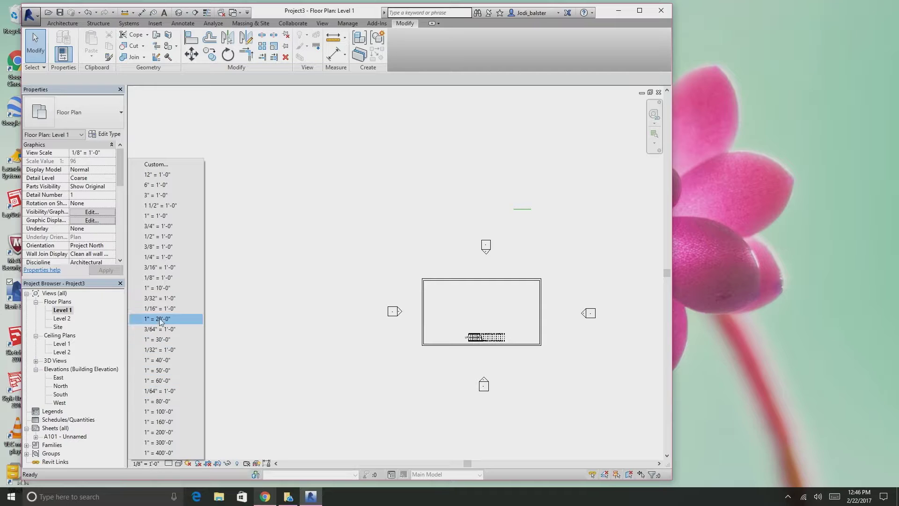
left_click(163, 257)
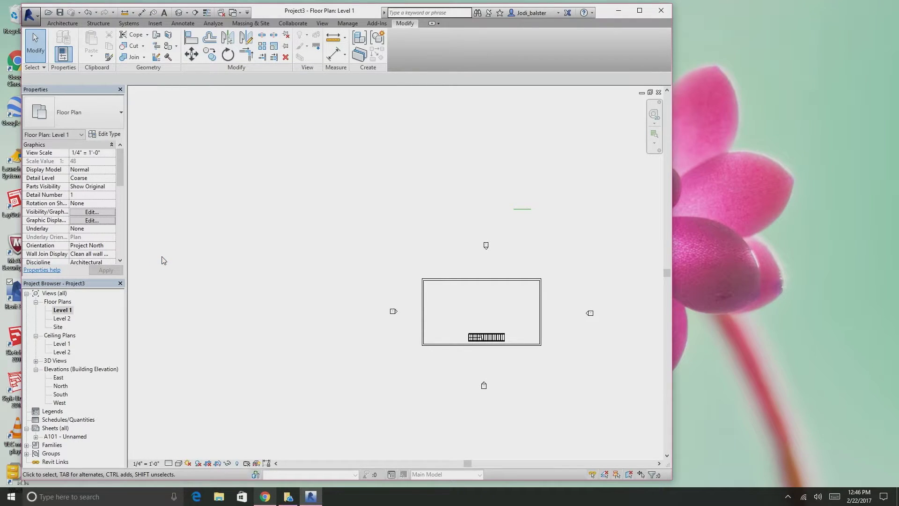
double_click(56, 437)
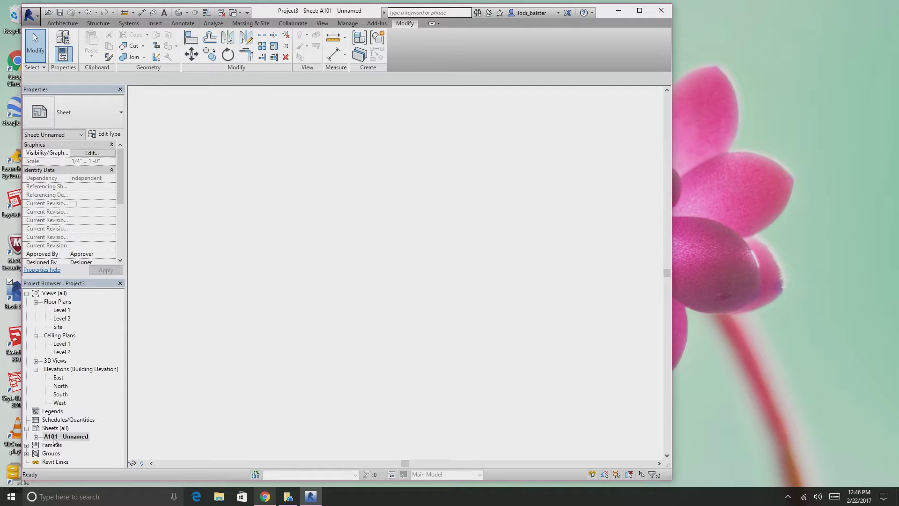
left_click(475, 186)
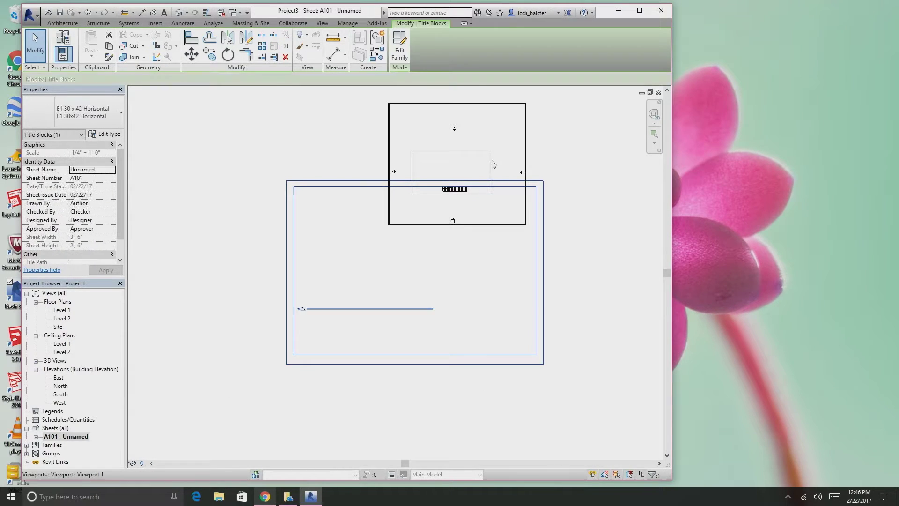
Move the Level 1 viewport into the upper-left area of the sheet border and place its view title beneath the plan
left_click_drag(466, 187, 378, 267)
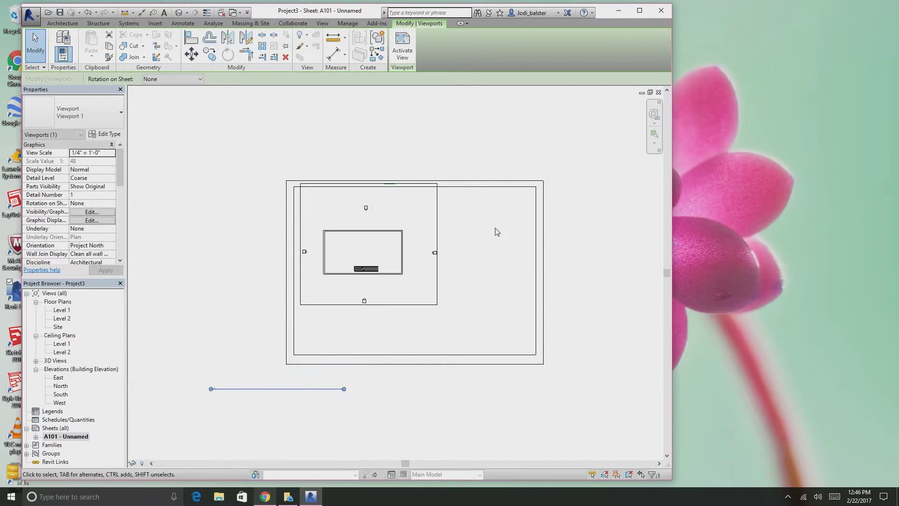
left_click(595, 239)
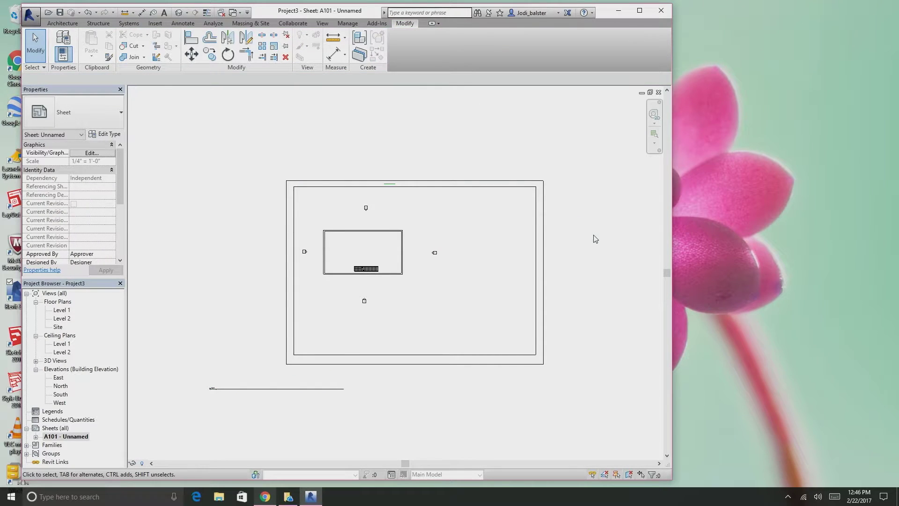
left_click_drag(247, 393, 353, 291)
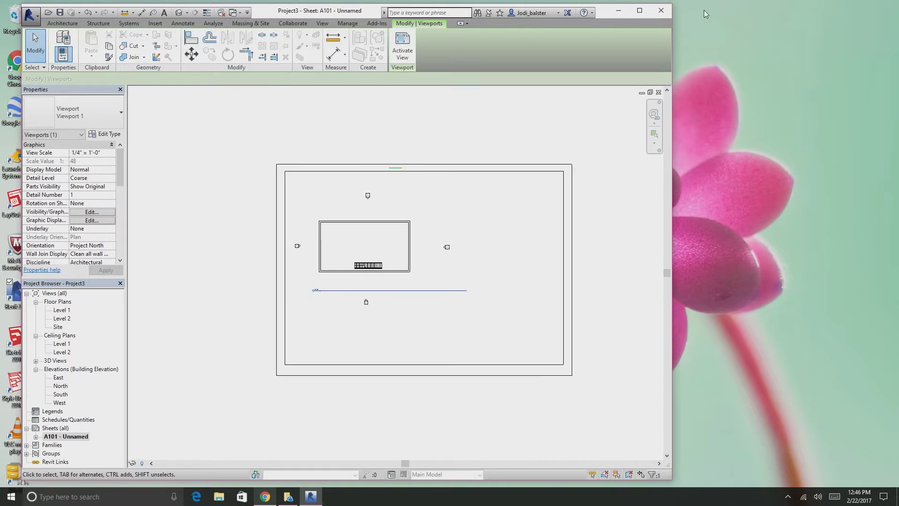
Maximize the application window and move the Level 1 view title slightly up toward the plan
left_click(640, 11)
scroll(292, 283, "up", 5)
scroll(324, 264, "up", 3)
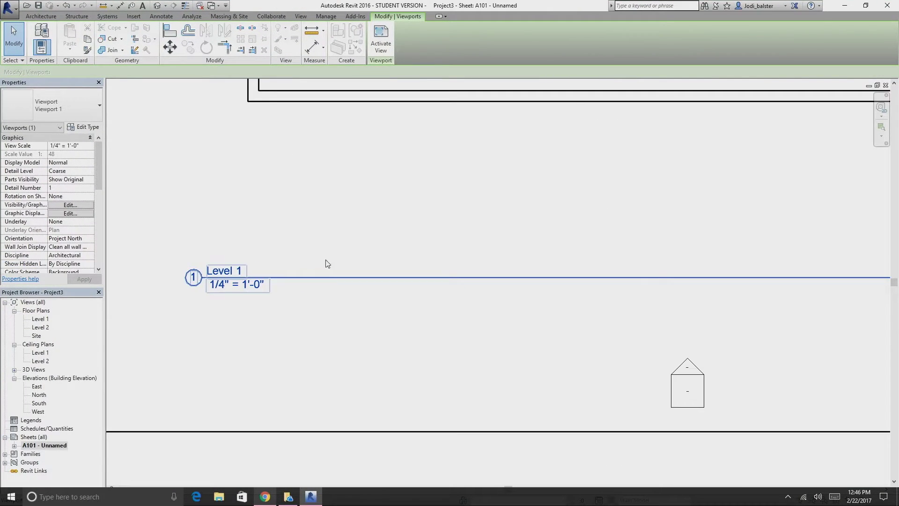
left_click(421, 453)
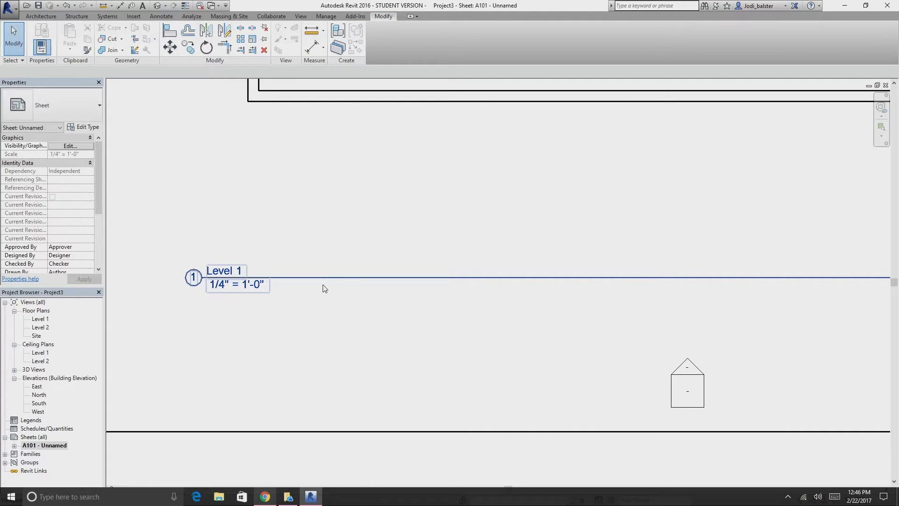
left_click_drag(320, 256, 342, 223)
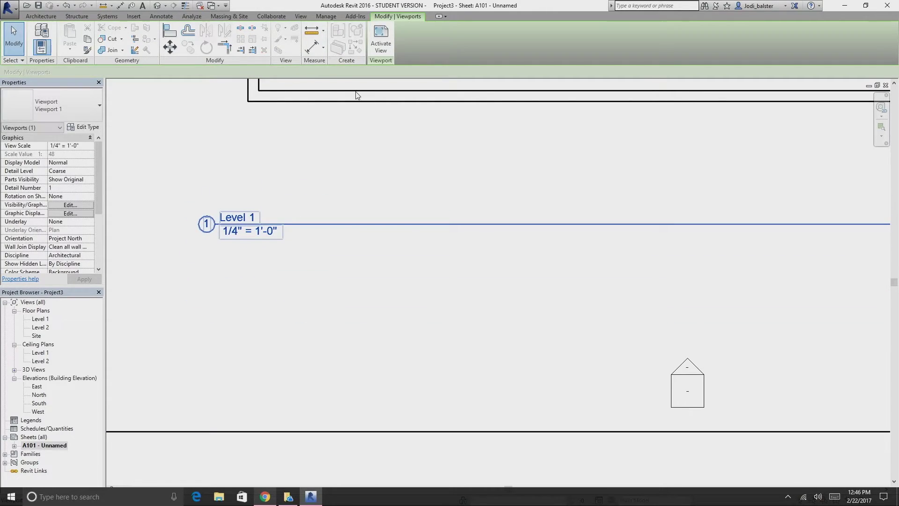
Rename the Level 1 view title to Floor Plan 1, applying the new name to the corresponding level and views
left_click(237, 218)
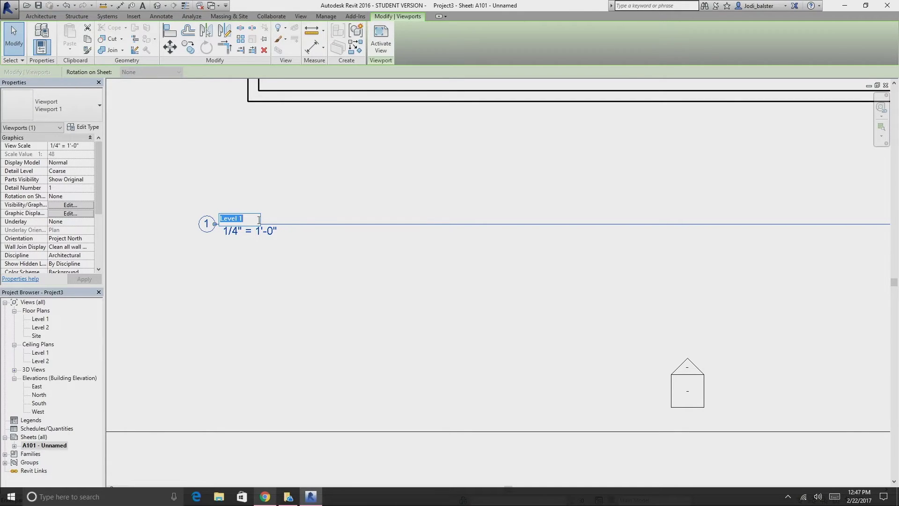
key("BackSpace")
left_click(339, 304)
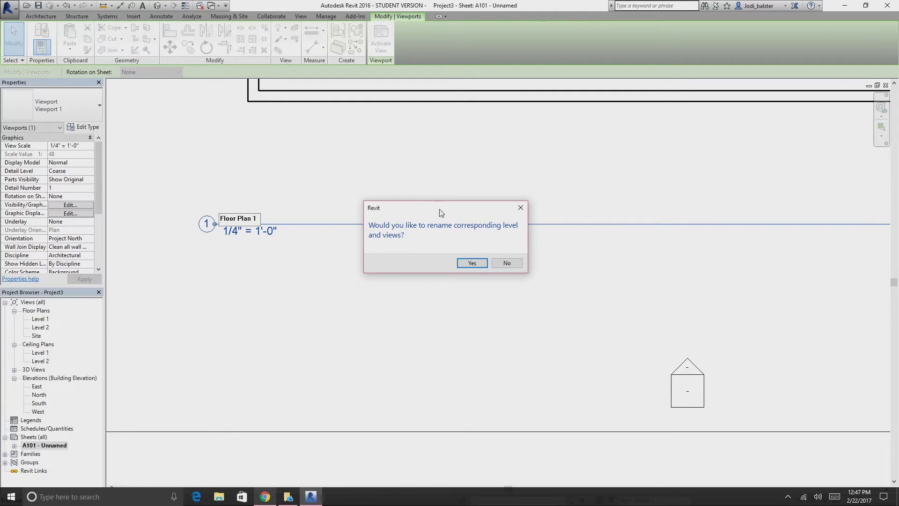
left_click(472, 263)
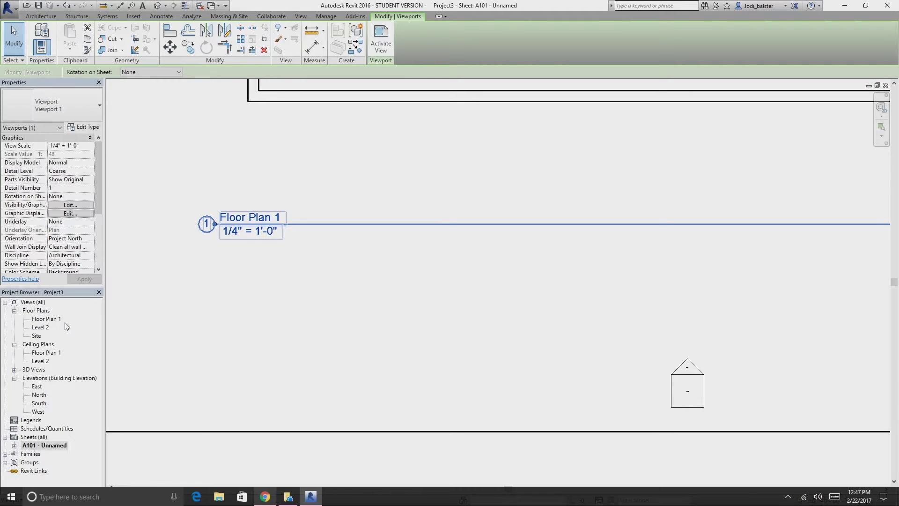
Place the Site plan view on sheet A101, below and to the right of the floor plan
scroll(405, 251, "down", 5)
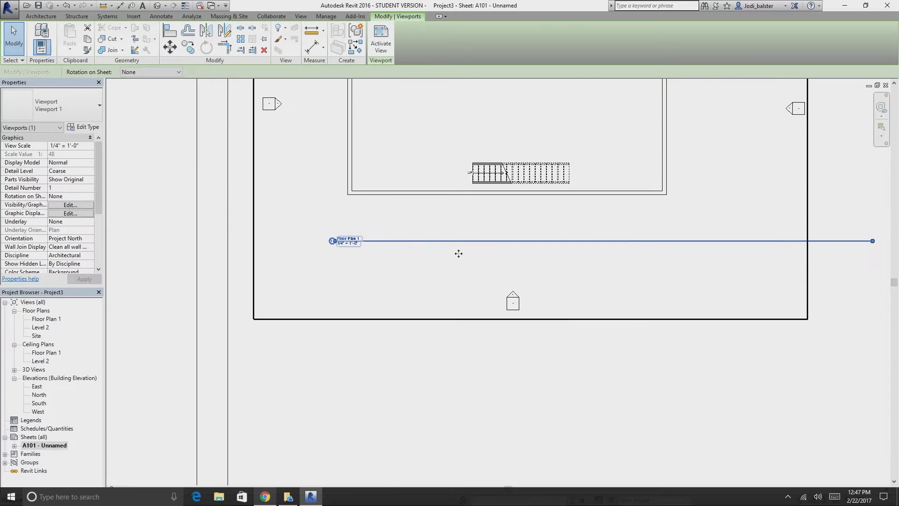
left_click(710, 324)
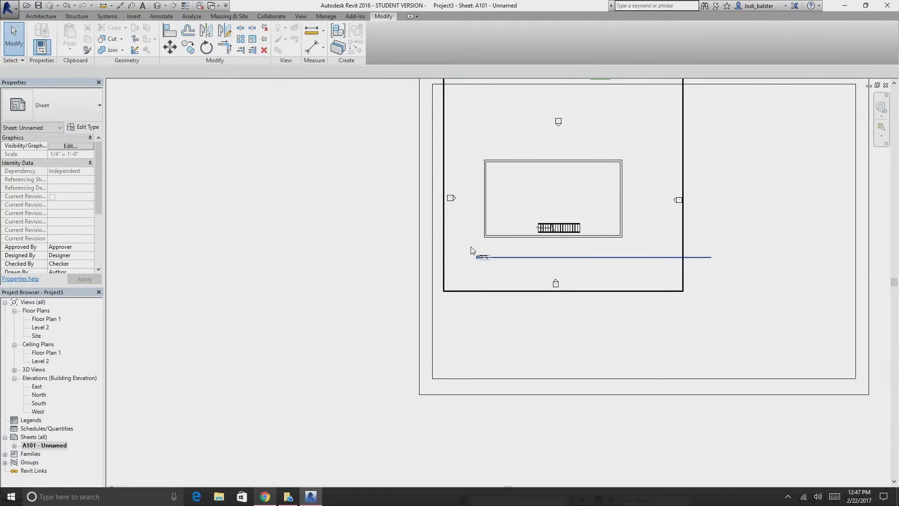
left_click(34, 336)
left_click_drag(605, 308, 603, 309)
left_click(727, 302)
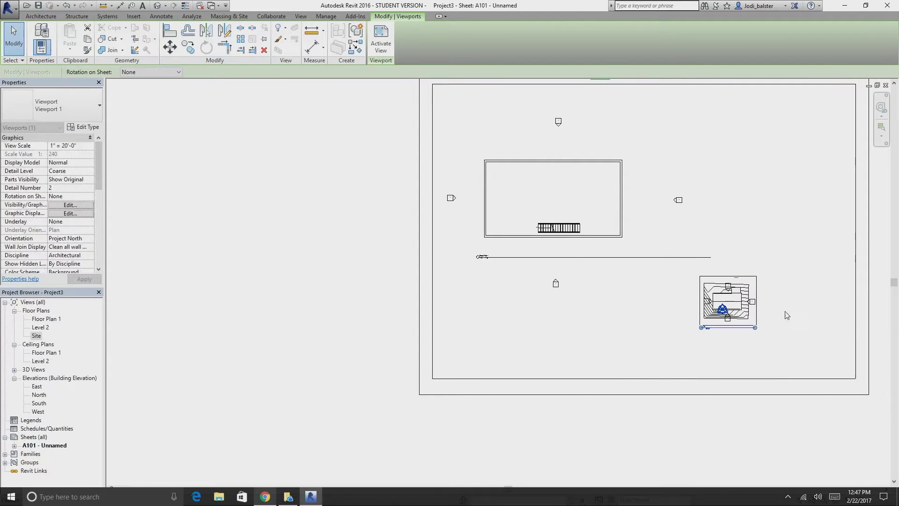
Activate the Site view within its viewport on the sheet and examine the site plan up close
scroll(741, 303, "up", 4)
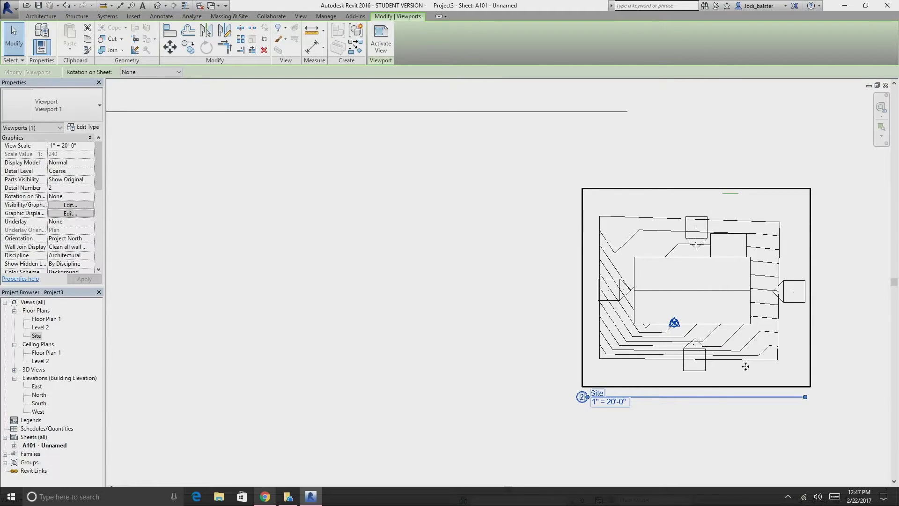
double_click(701, 367)
left_click(895, 345)
scroll(588, 259, "down", 5)
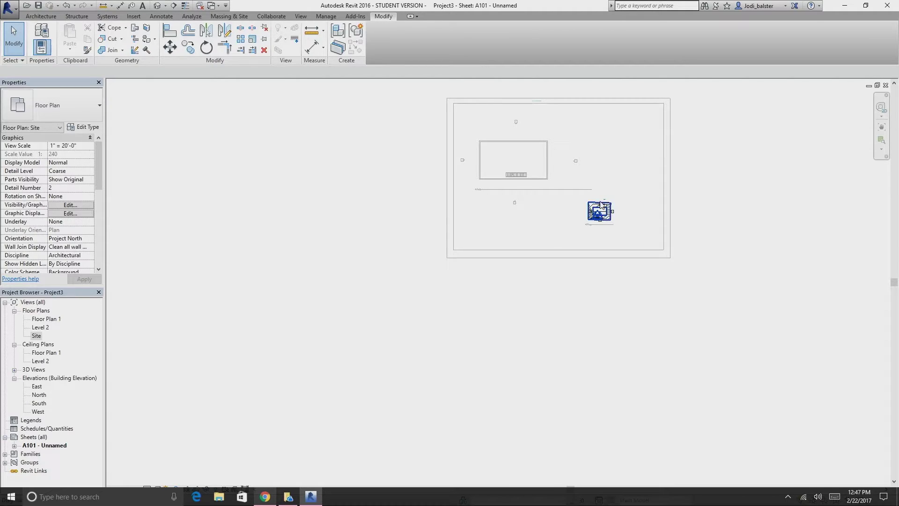
scroll(605, 214, "up", 4)
scroll(604, 213, "up", 1)
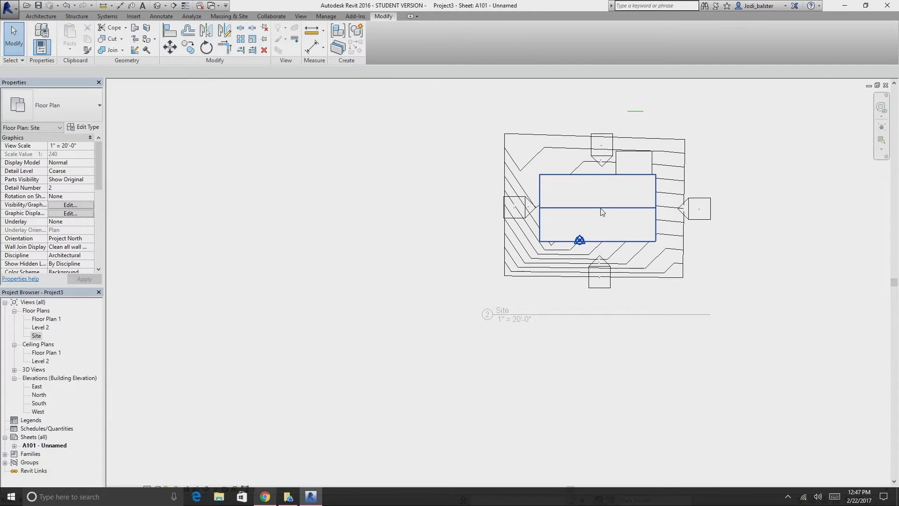